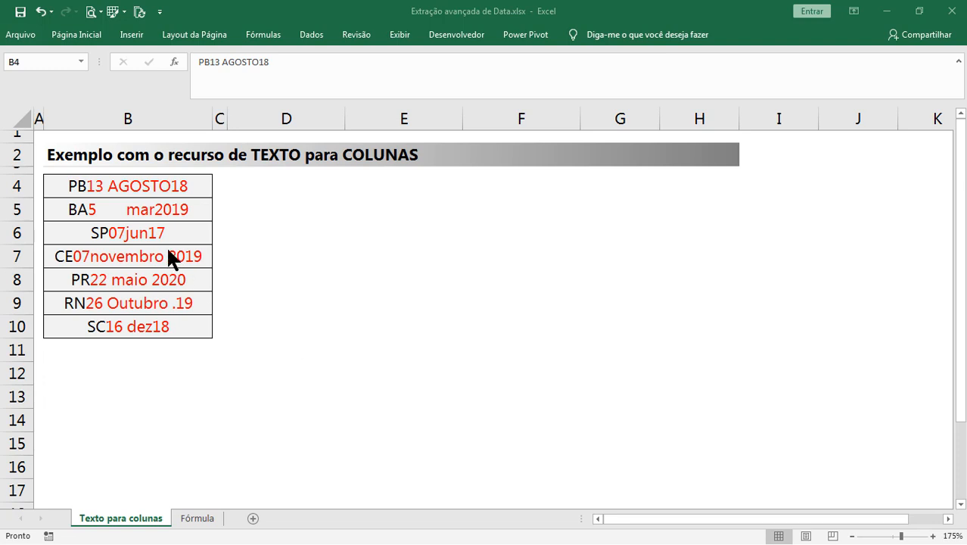
Examine the mixed text entries in B4:B10, the empty range D4:D10 and the Fórmula sheet's layout
drag(162, 187, 140, 321)
click(319, 232)
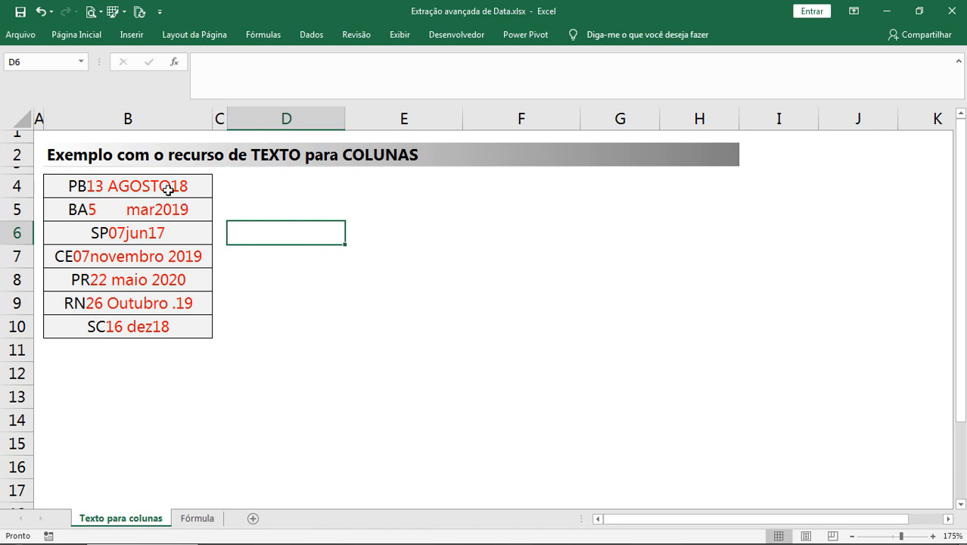
drag(166, 188, 155, 327)
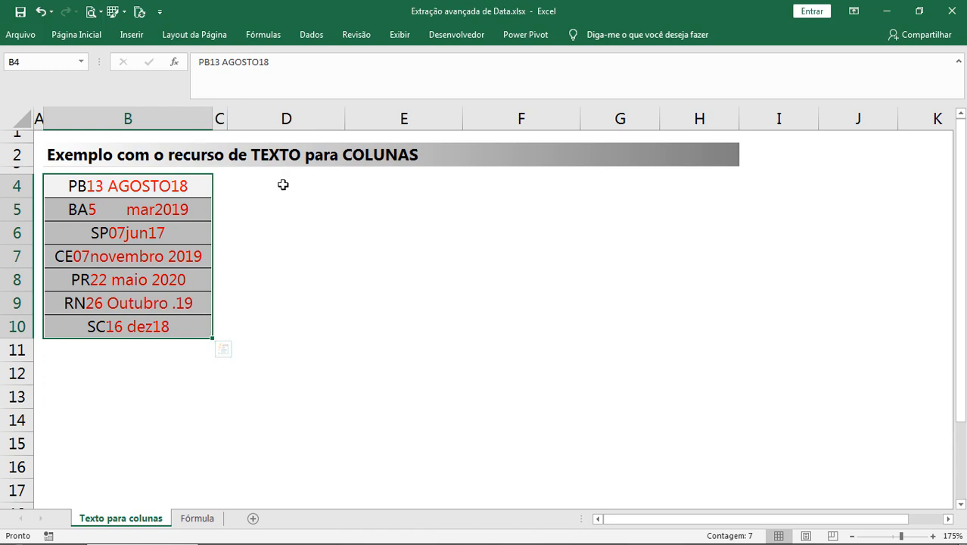
drag(276, 184, 277, 324)
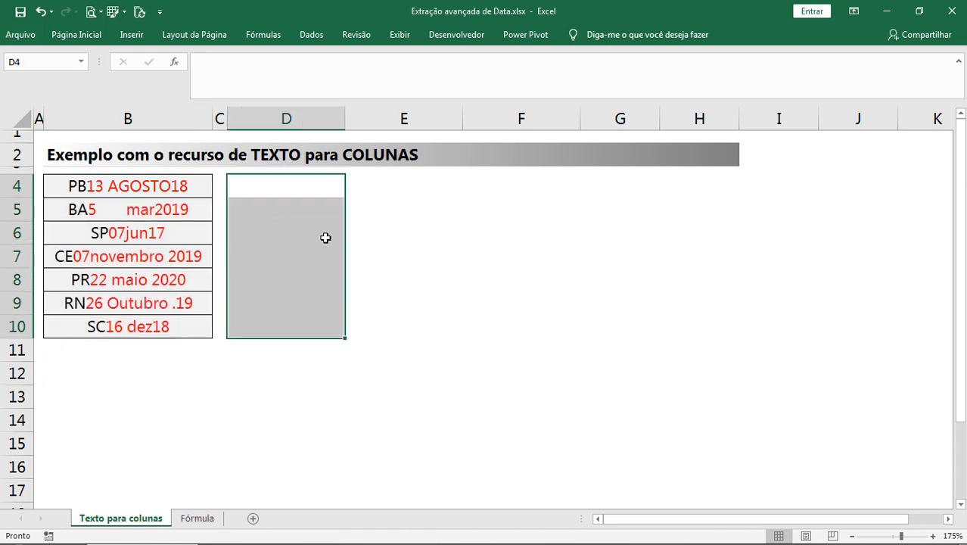
click(206, 519)
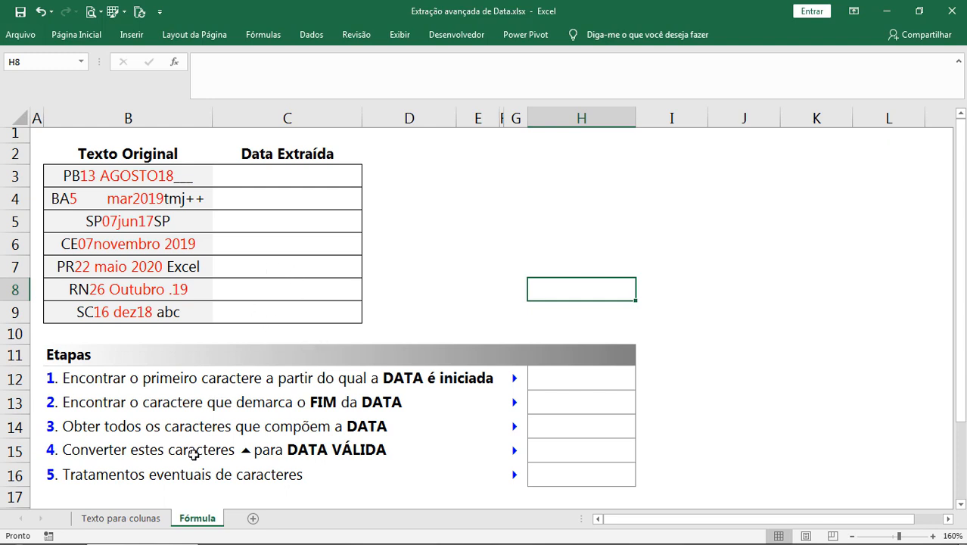
click(159, 520)
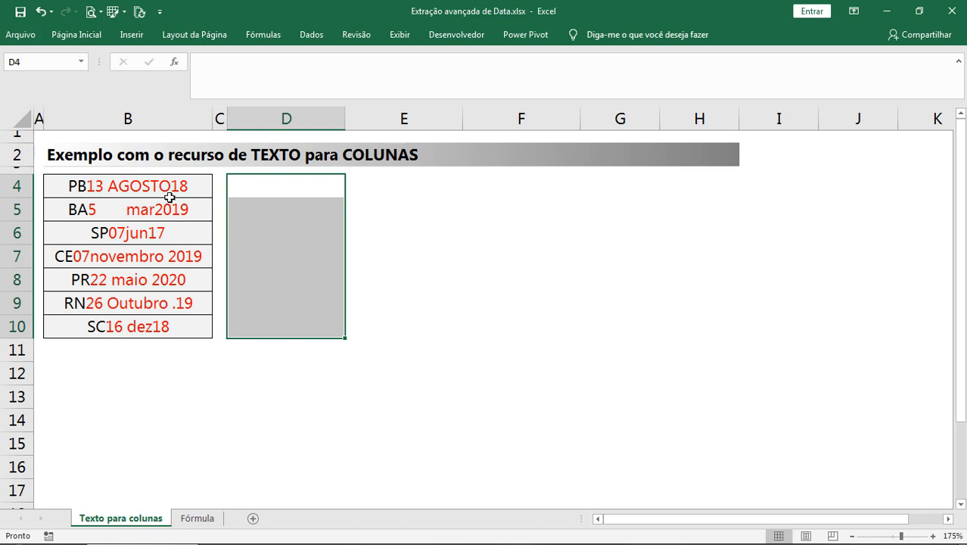
drag(162, 189, 155, 327)
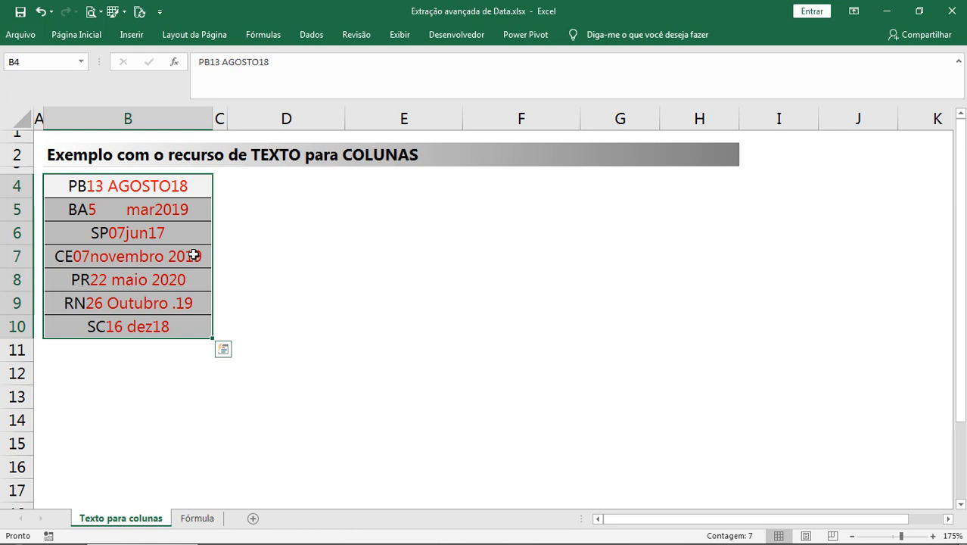
double_click(154, 189)
drag(86, 186, 159, 186)
click(160, 240)
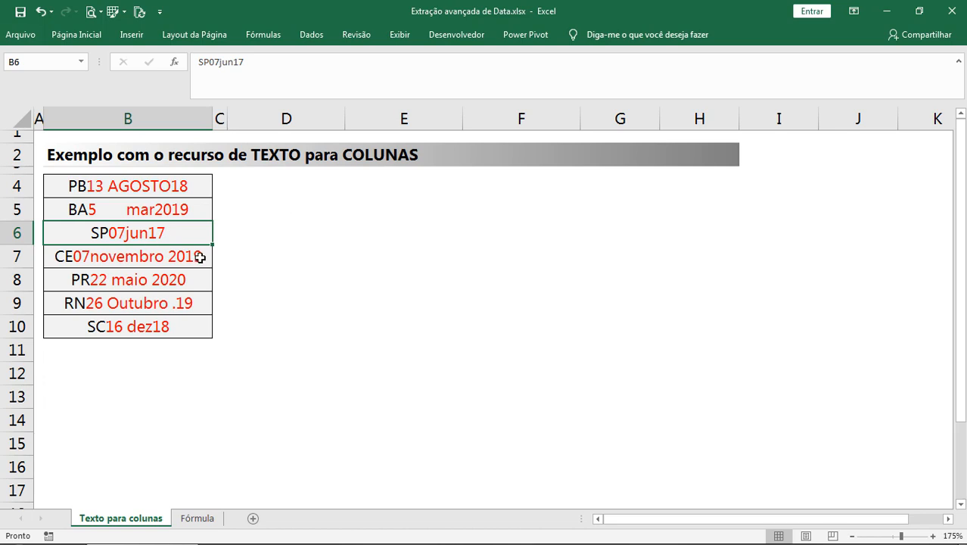
Start Text to Columns on B4:B10 with fixed width and set a column break after the second character
key(ctrl+a)
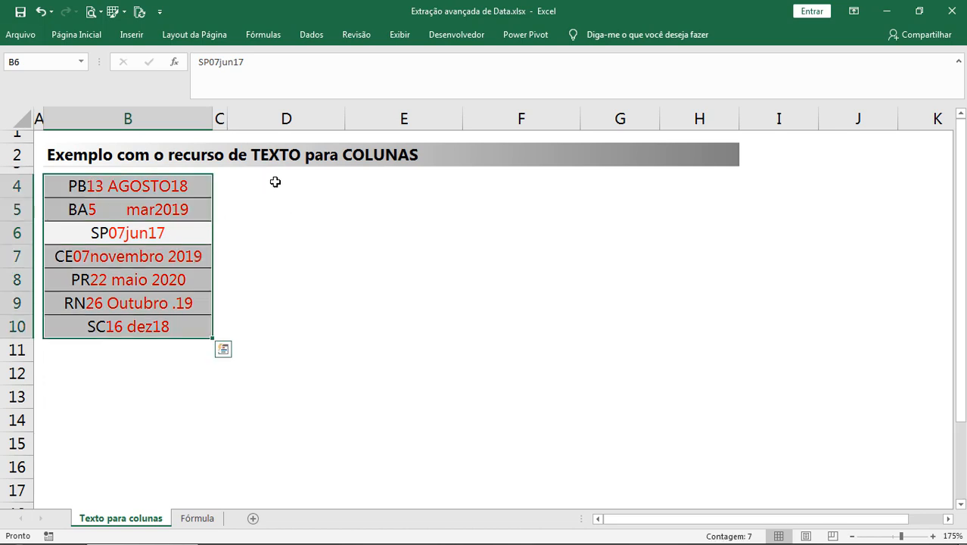
click(311, 34)
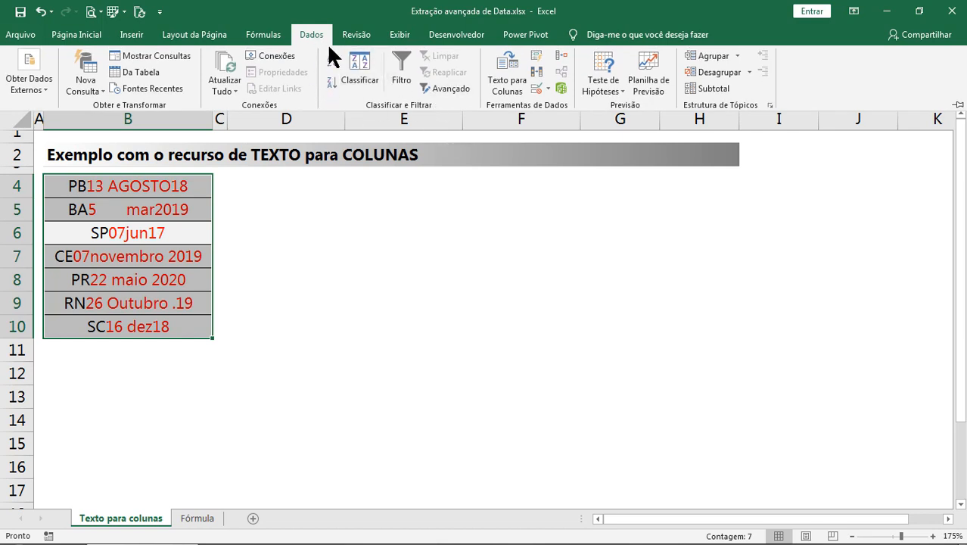
click(512, 82)
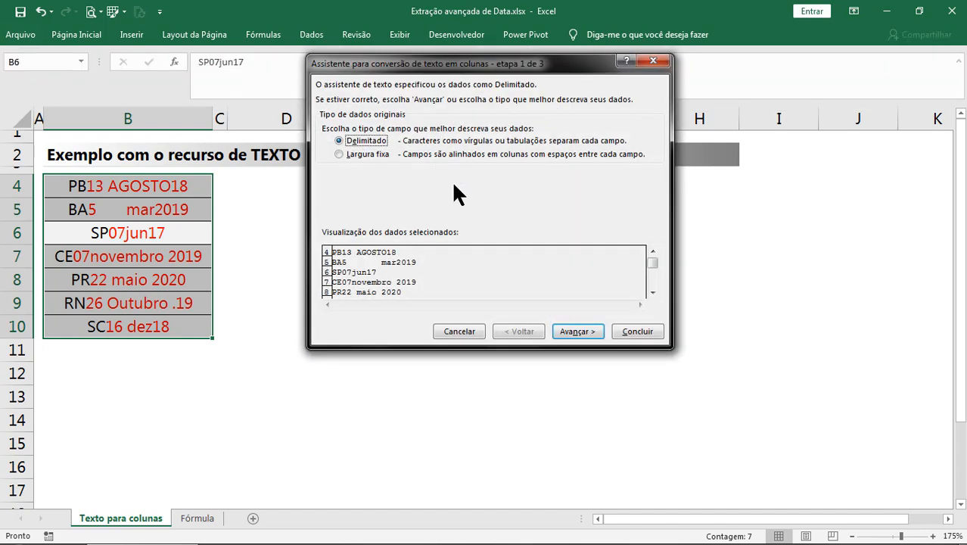
drag(433, 68, 461, 89)
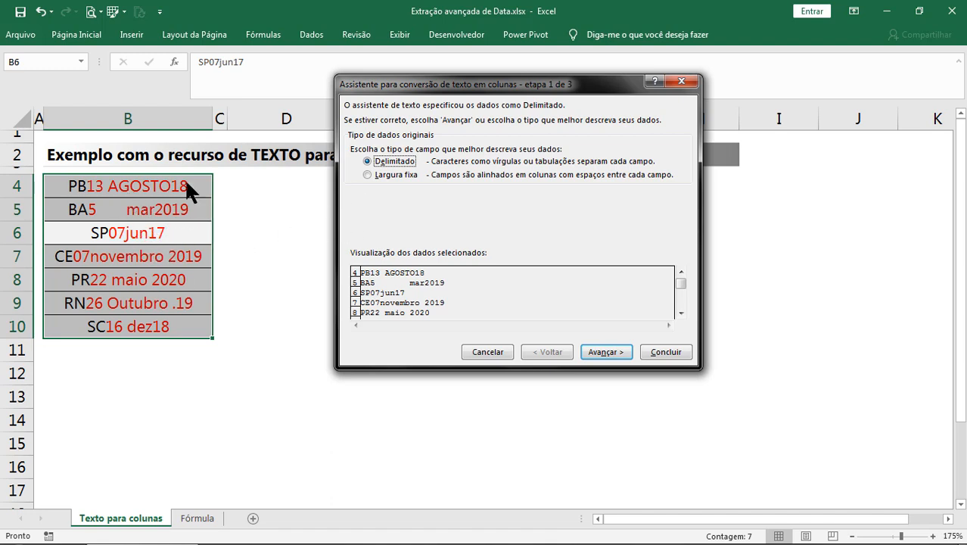
click(380, 176)
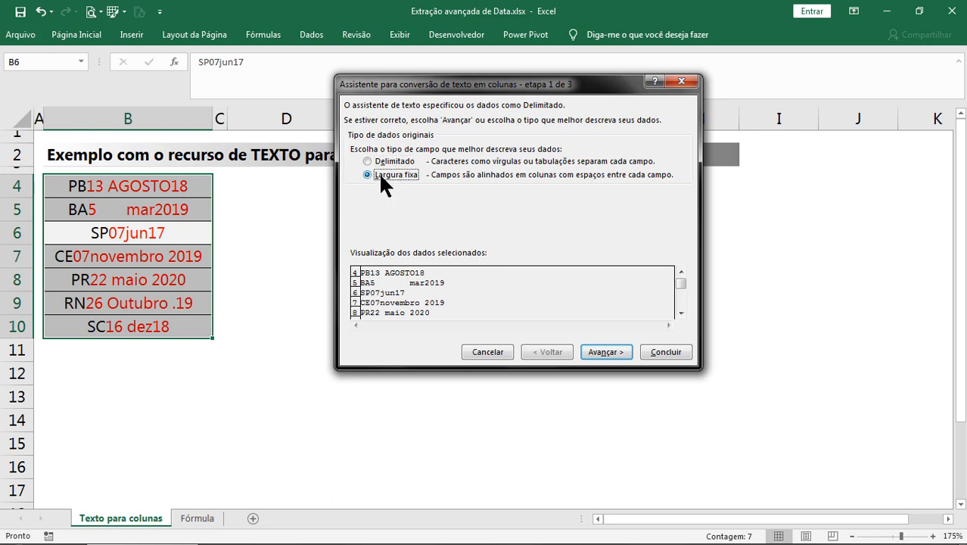
click(601, 351)
drag(424, 296, 361, 297)
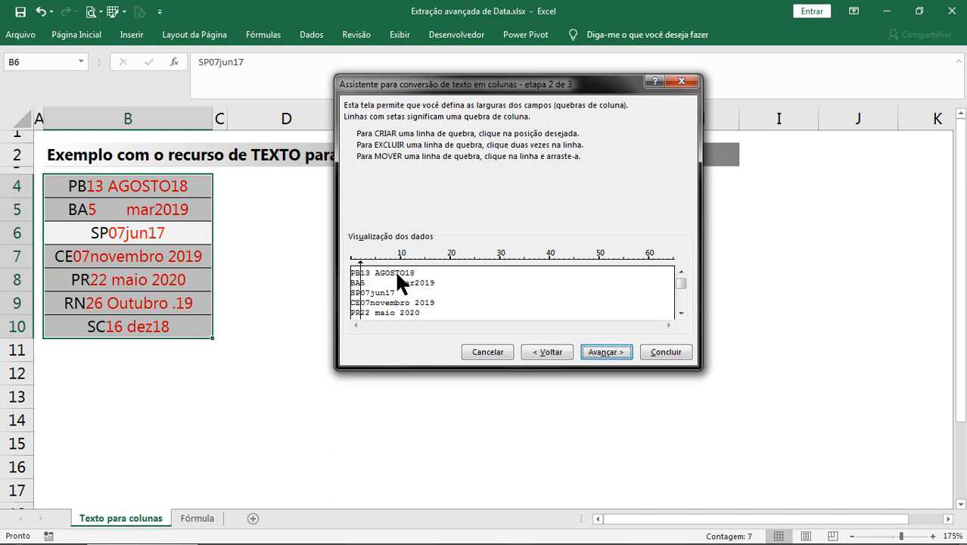
Exclude the two-letter prefix column from the import and set the second column's format to Date DMA
click(605, 352)
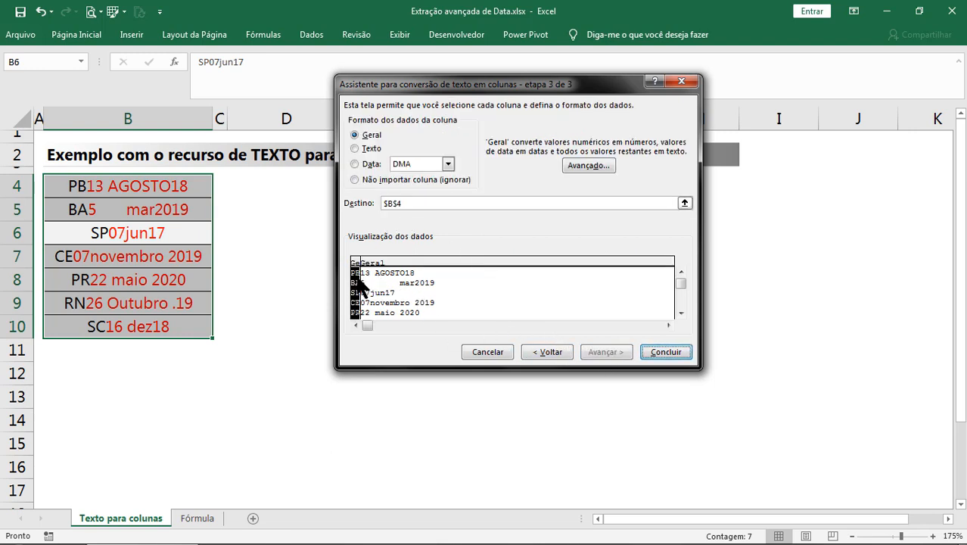
click(372, 179)
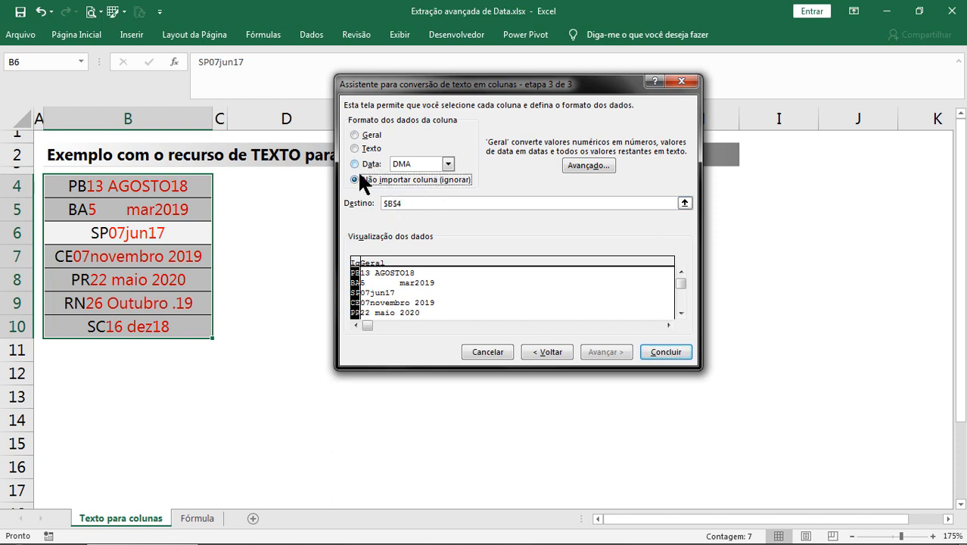
click(401, 278)
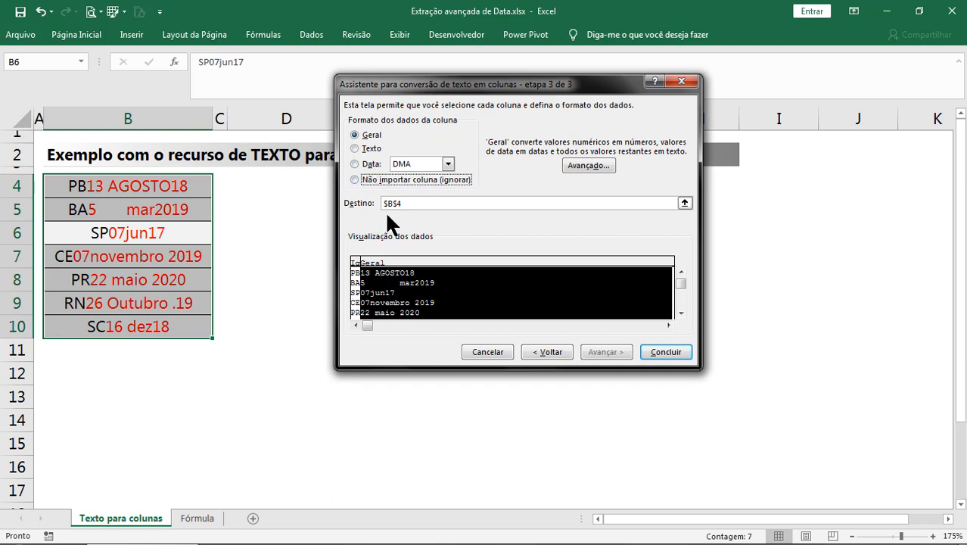
click(370, 165)
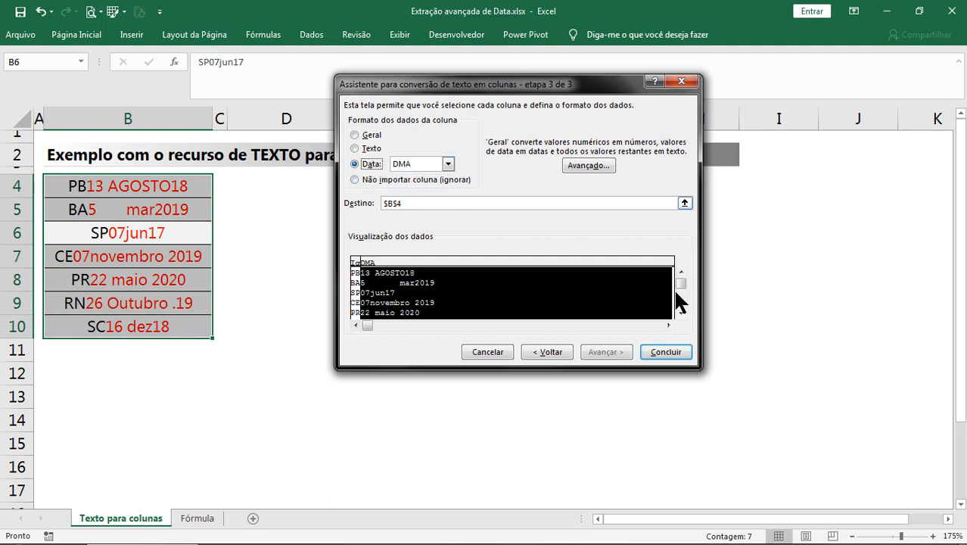
Set the conversion's destination to cell D4 and complete Text to Columns
click(443, 200)
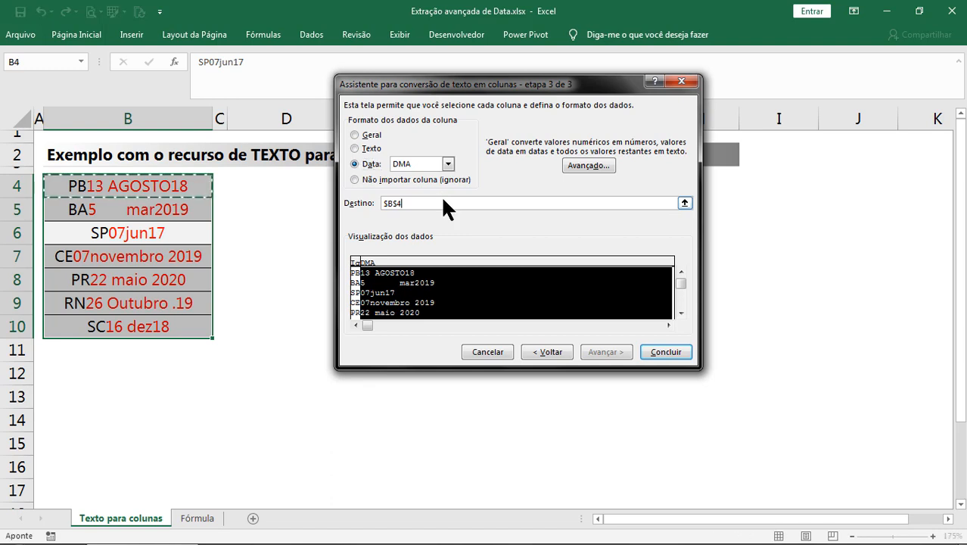
click(286, 183)
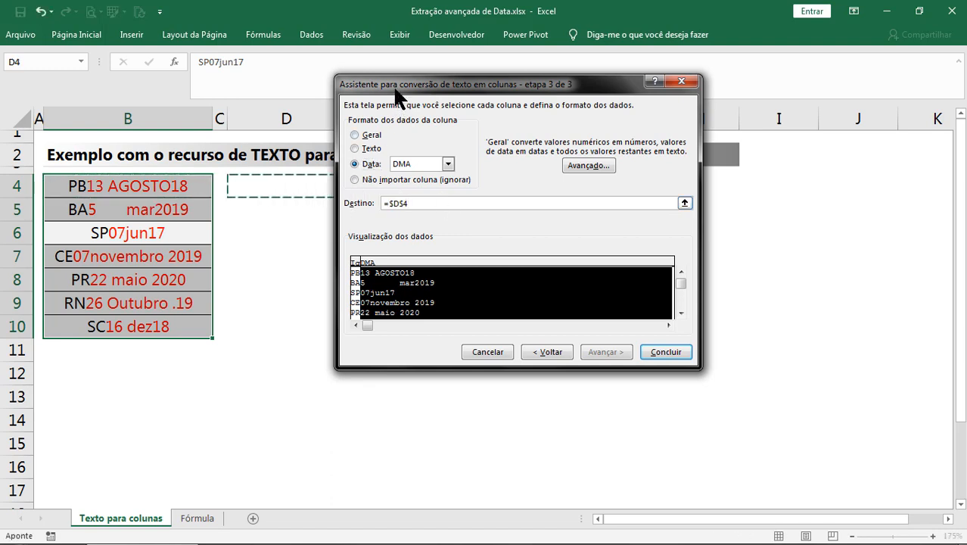
drag(393, 85, 511, 82)
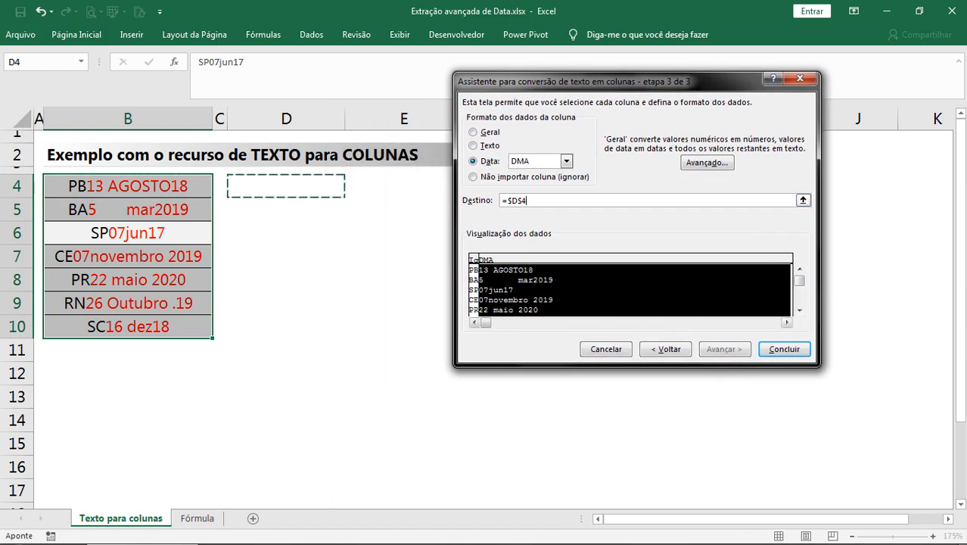
click(780, 350)
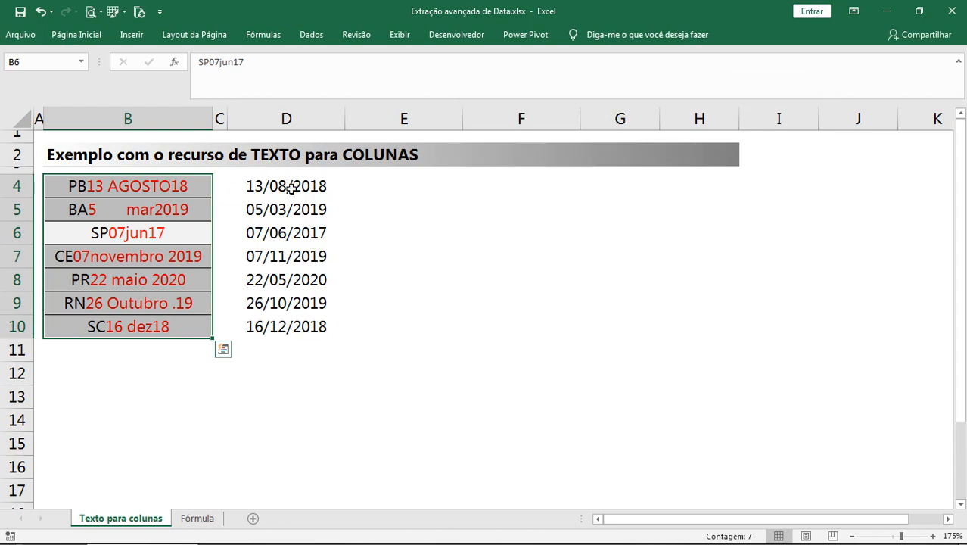
Fill E4:E10 with the formula =D4 so each row refers to its extracted date
drag(286, 185, 281, 325)
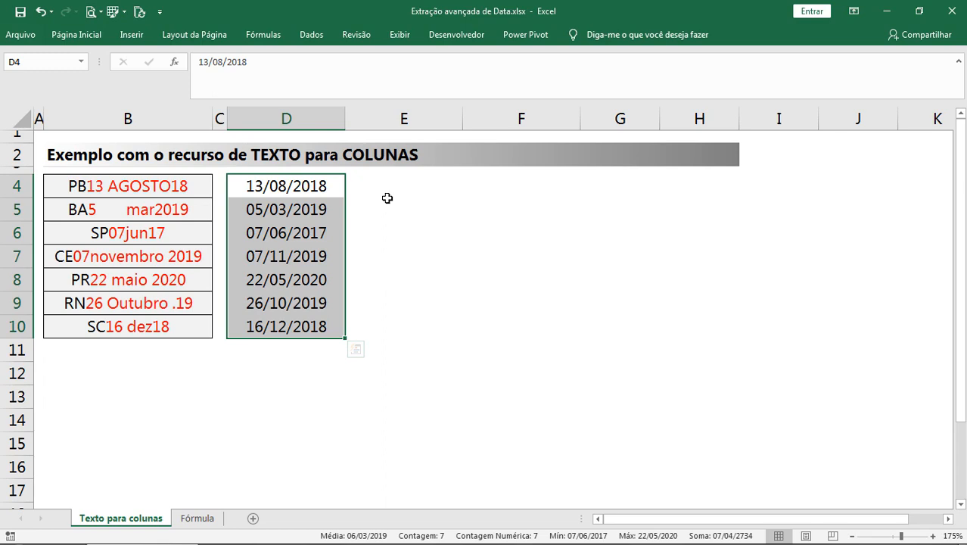
drag(387, 197, 356, 324)
text(=)
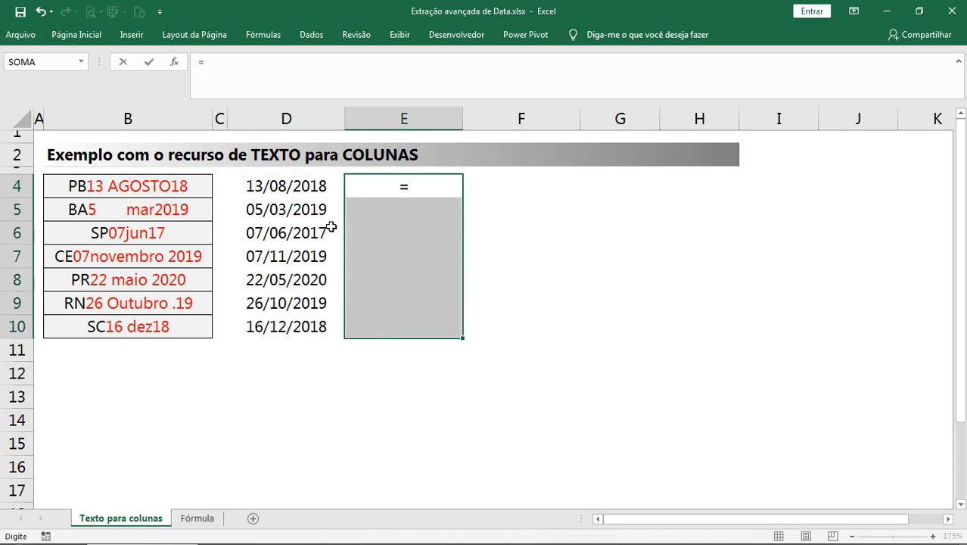
click(297, 186)
key(ctrl+Return)
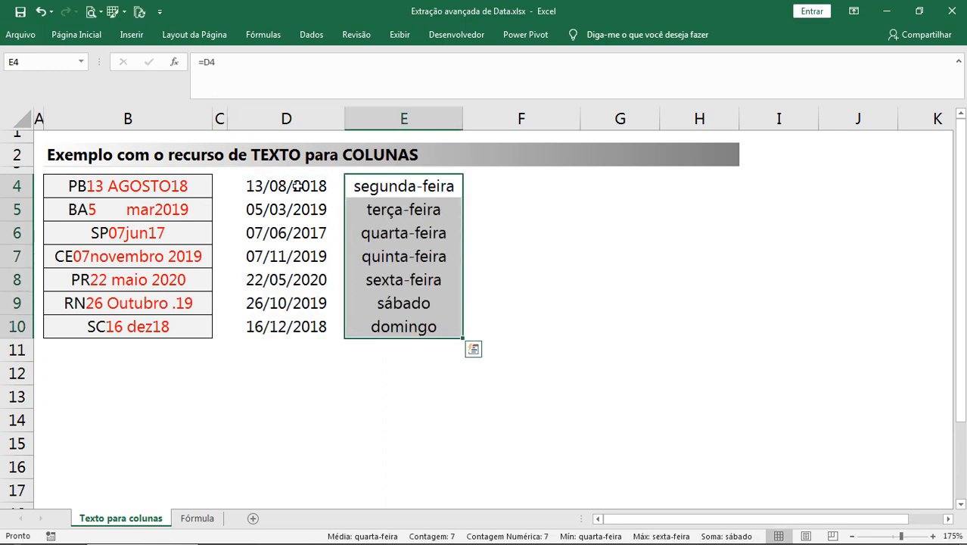
key(ctrl+1)
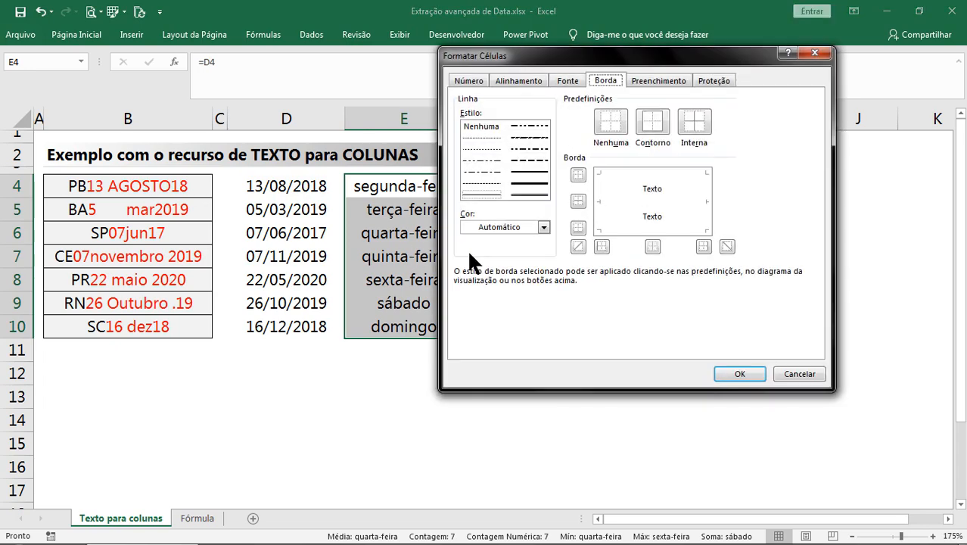
drag(573, 55, 626, 49)
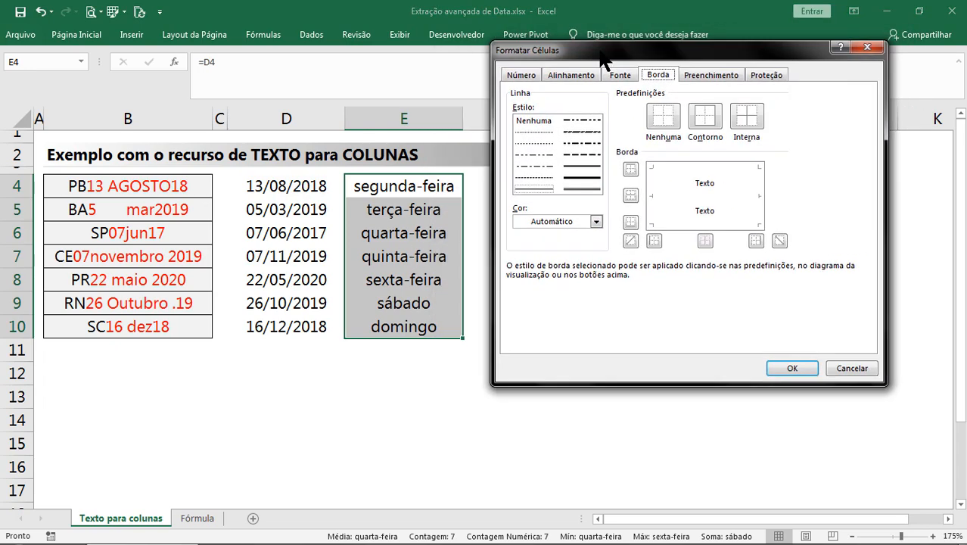
click(851, 368)
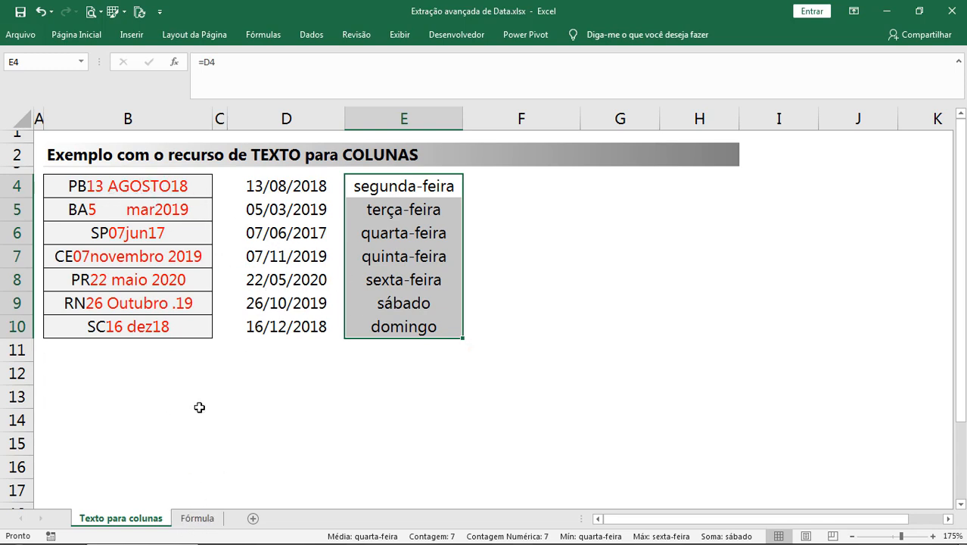
Compare the original texts on the Texto para colunas and Fórmula sheets, examining the characters before and after the dates
click(197, 522)
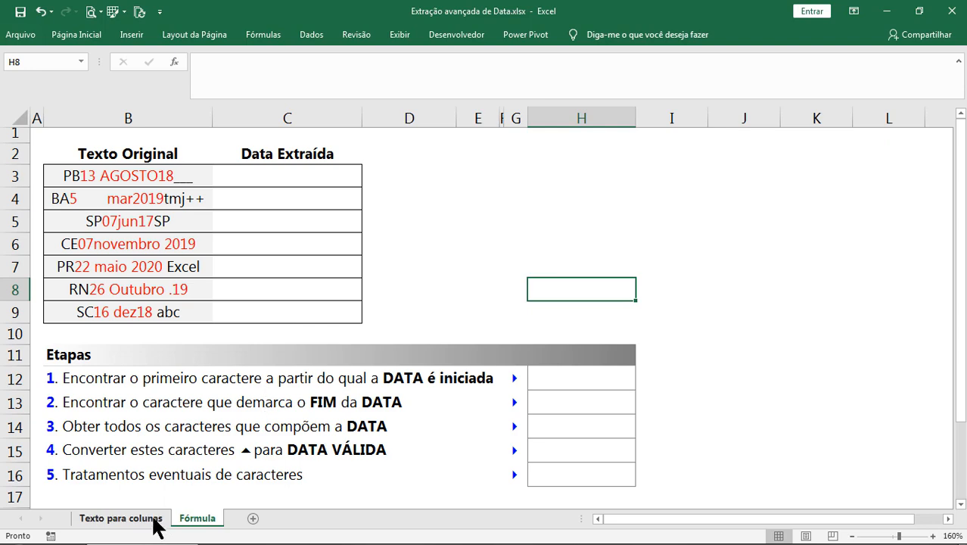
click(121, 519)
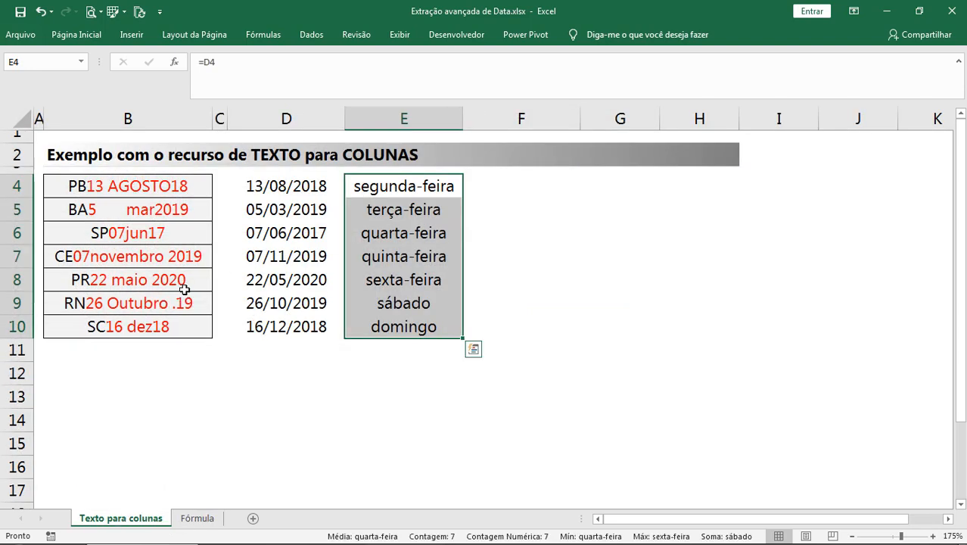
double_click(68, 186)
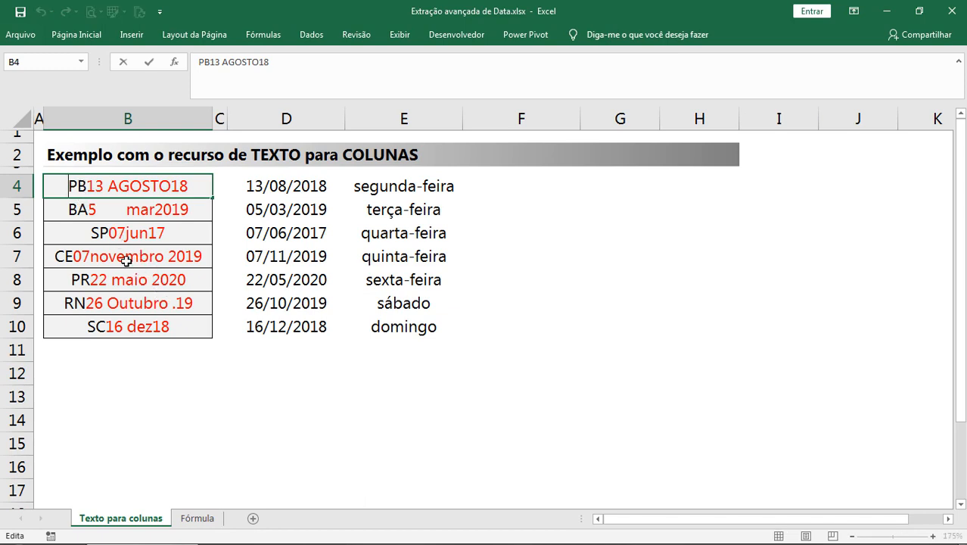
click(196, 519)
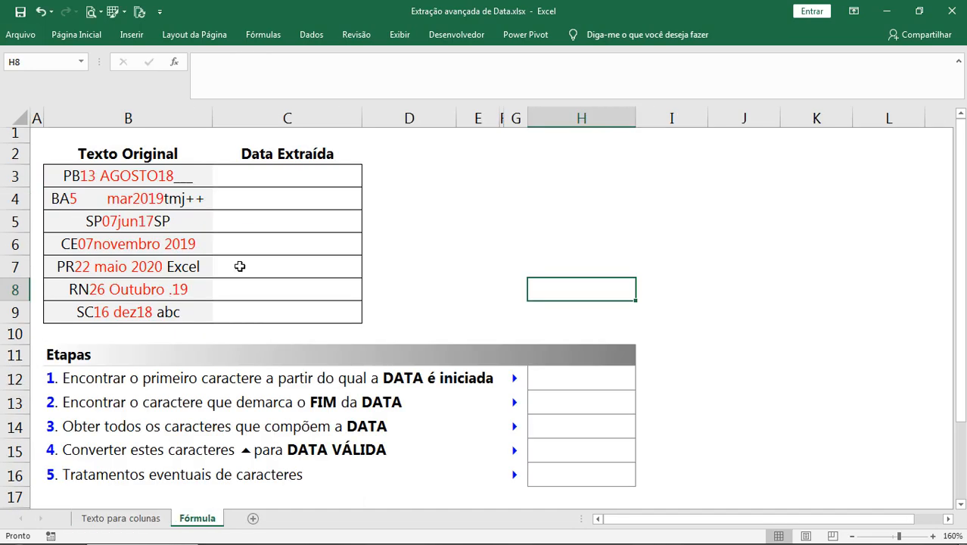
double_click(182, 200)
drag(166, 198, 208, 199)
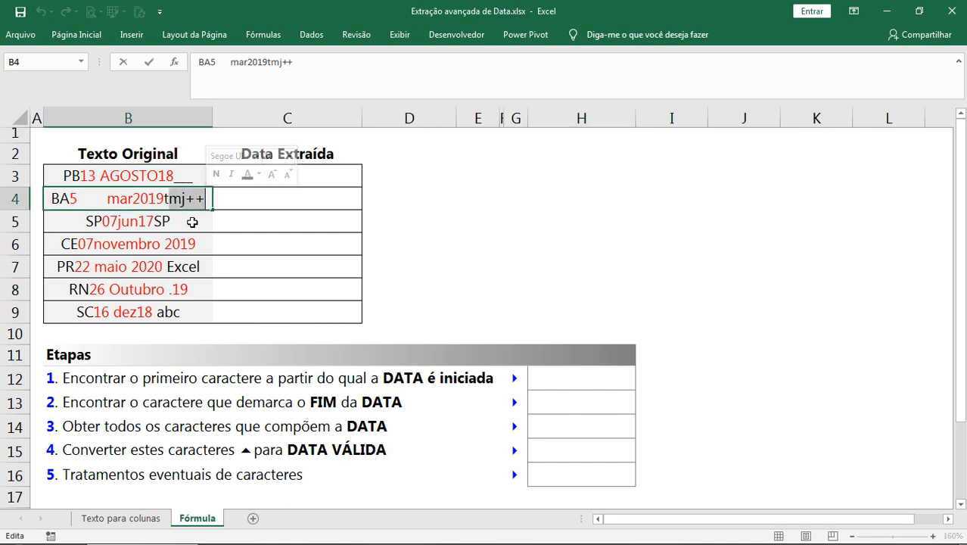
click(181, 267)
double_click(63, 175)
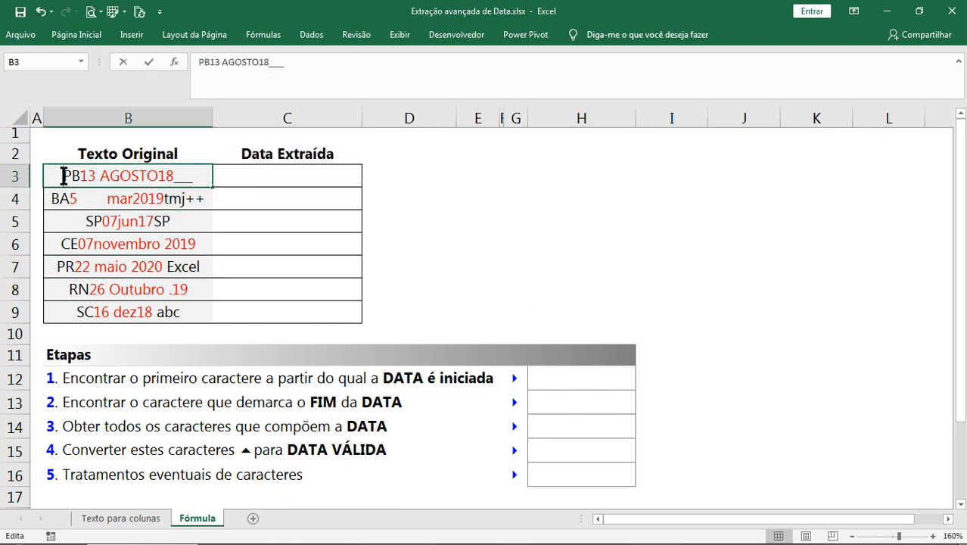
drag(63, 176, 80, 176)
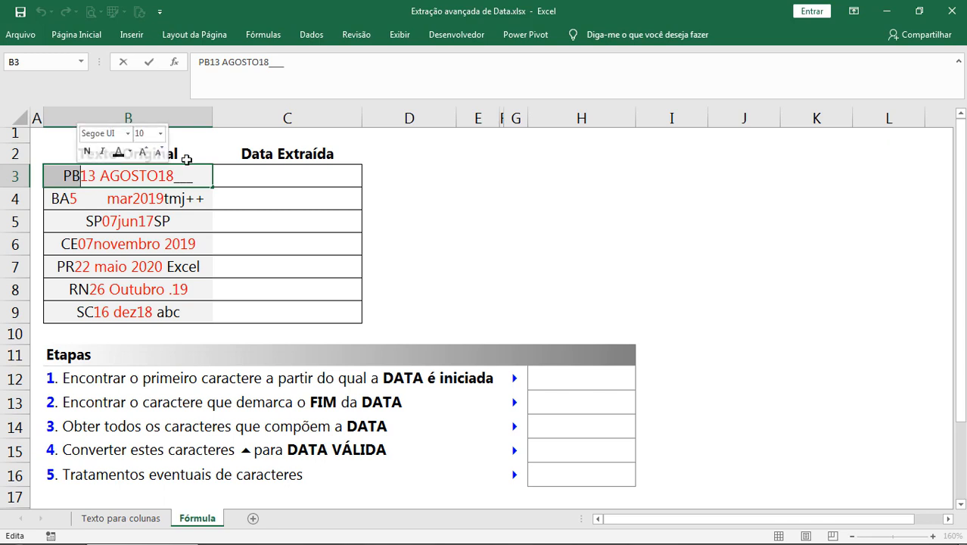
key(Delete)
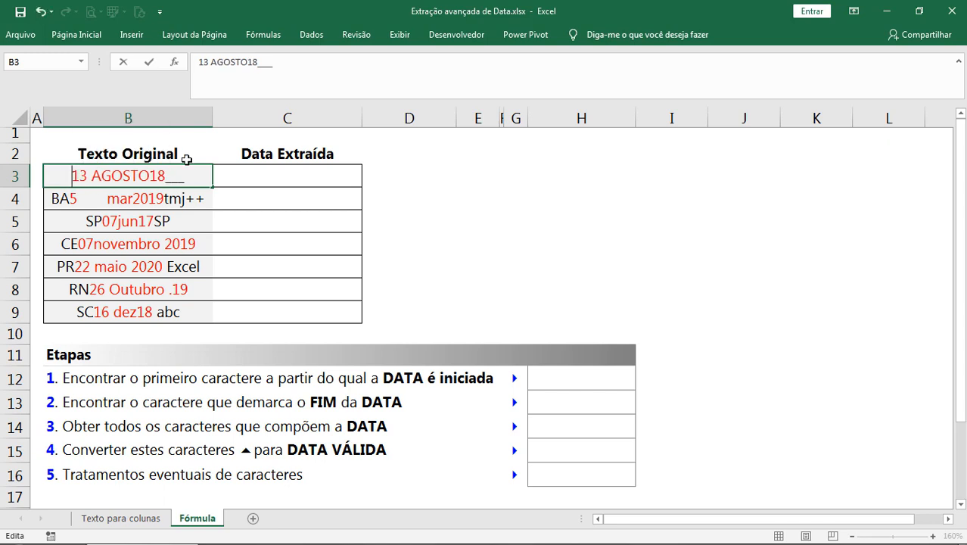
key(Escape)
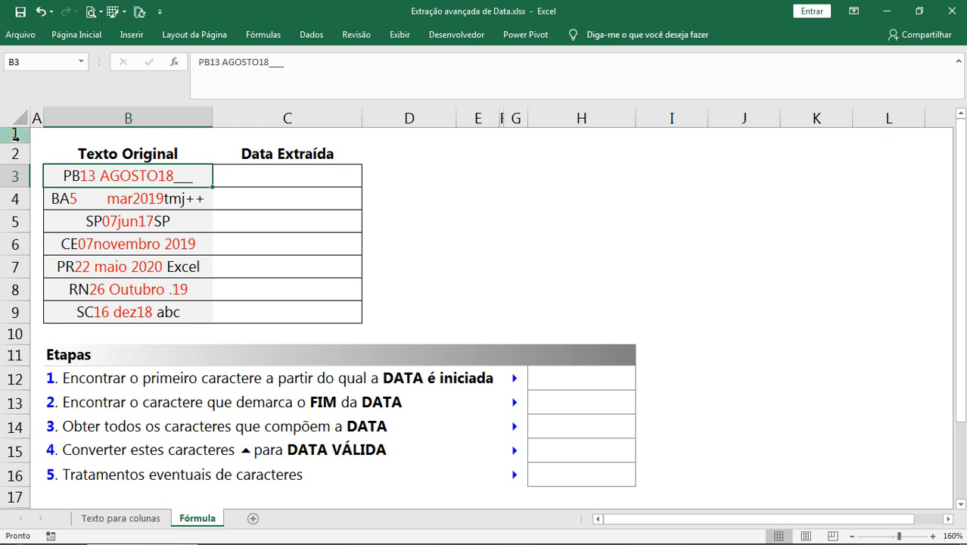
Reduce the height of row 1 and shrink the formula bar to a single line
drag(16, 138, 16, 131)
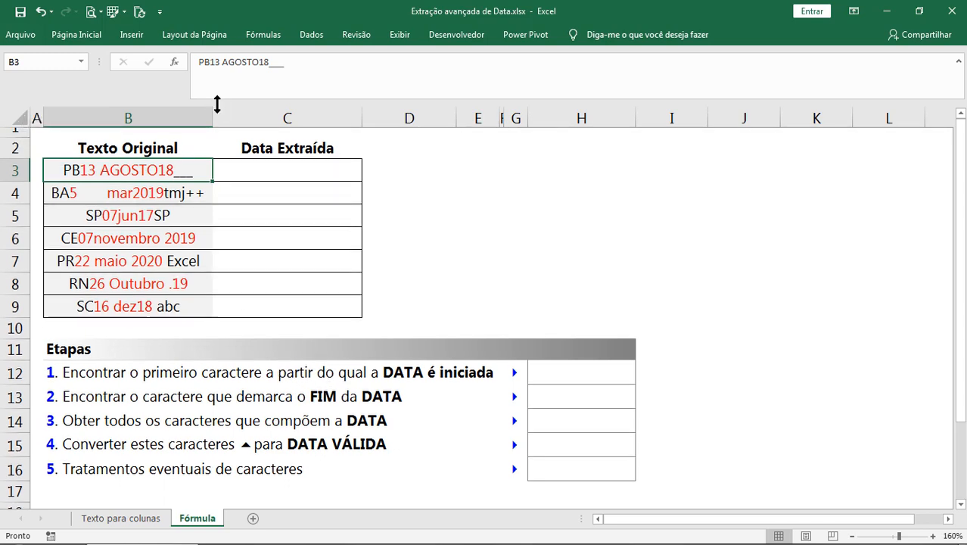
drag(217, 105, 215, 79)
Review the listed Etapas and the Data Extraída range, and examine where the date's first digits begin in the original texts of column B
drag(149, 345, 151, 439)
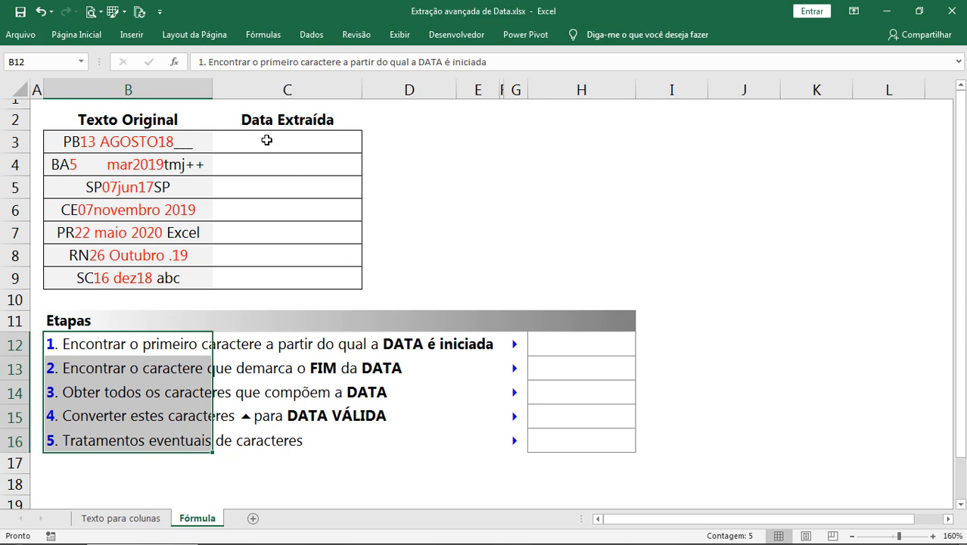
drag(266, 139, 270, 265)
click(275, 368)
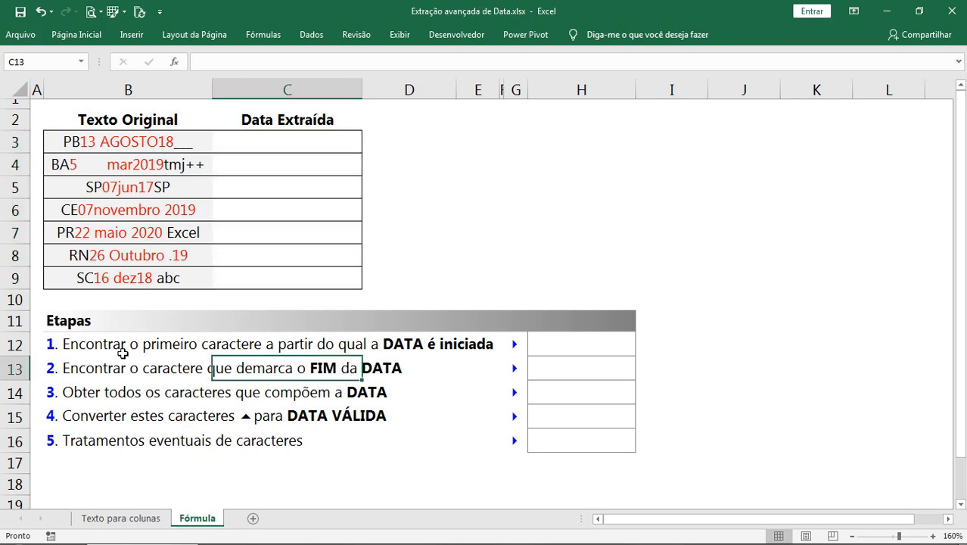
click(56, 351)
click(227, 373)
double_click(79, 143)
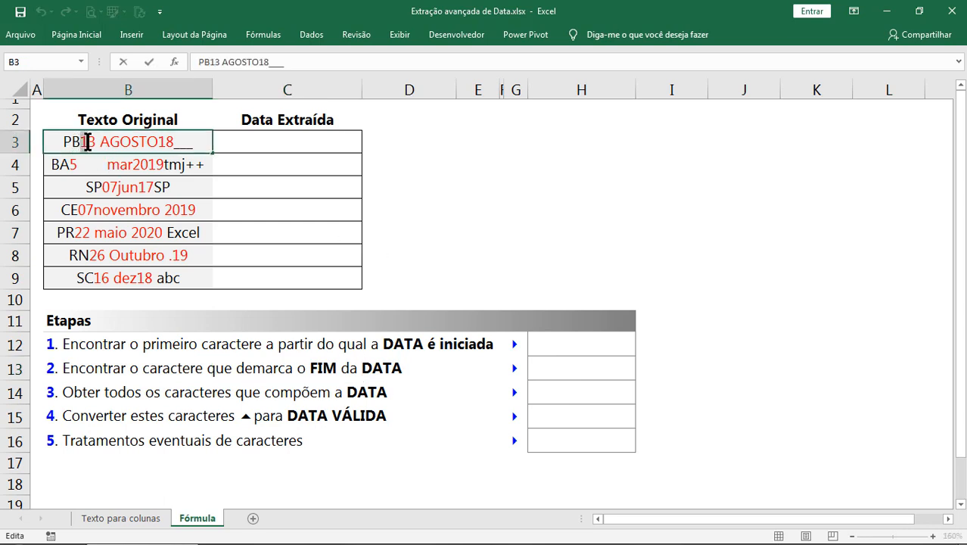
drag(81, 143, 89, 144)
click(562, 345)
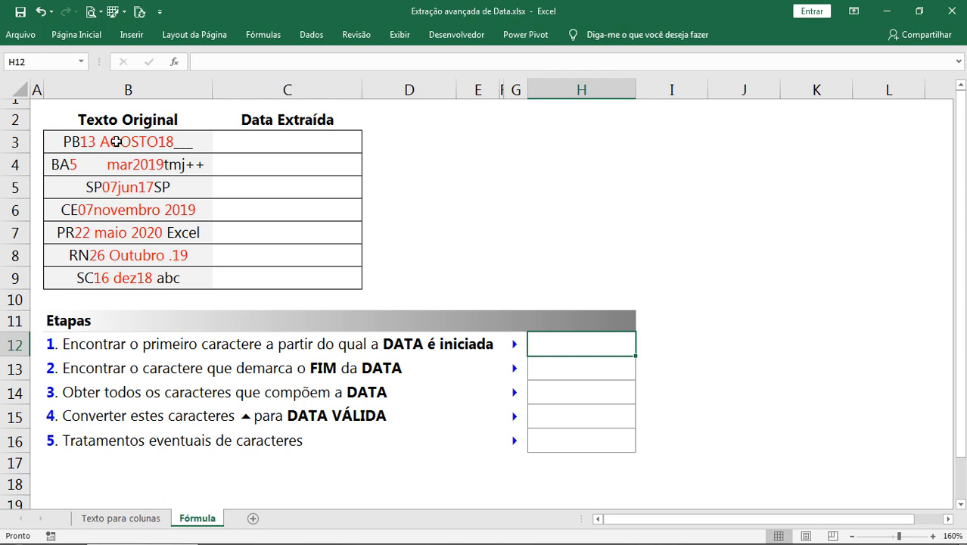
drag(115, 141, 108, 274)
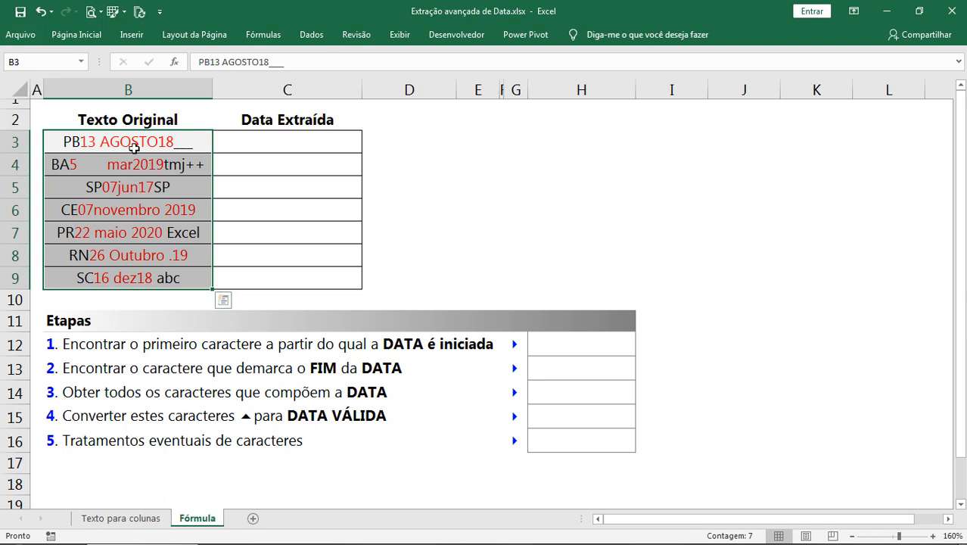
double_click(115, 187)
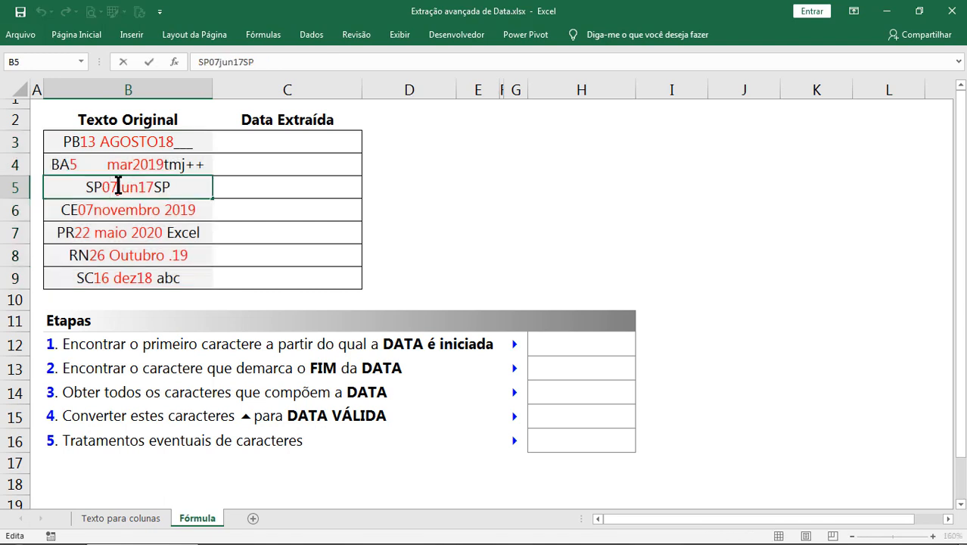
click(72, 165)
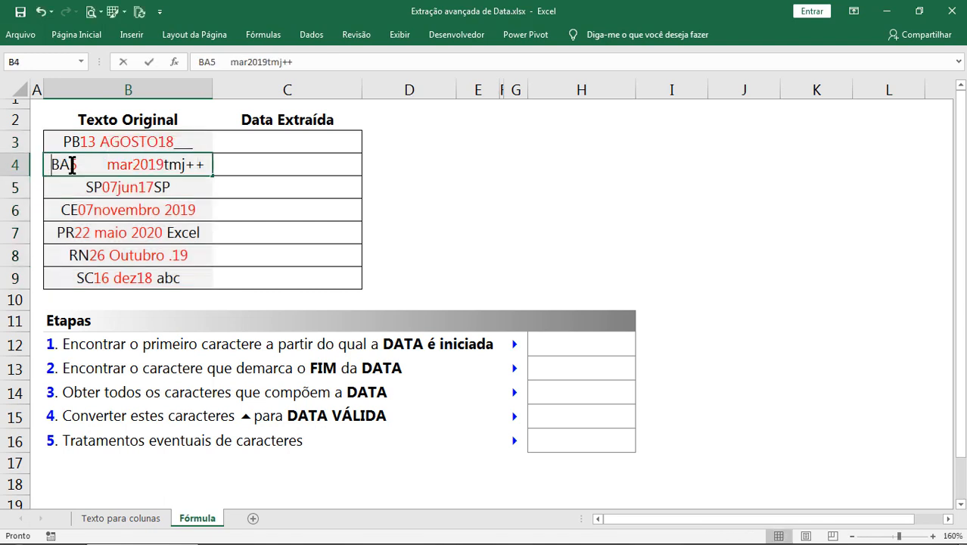
double_click(72, 165)
drag(69, 165, 77, 165)
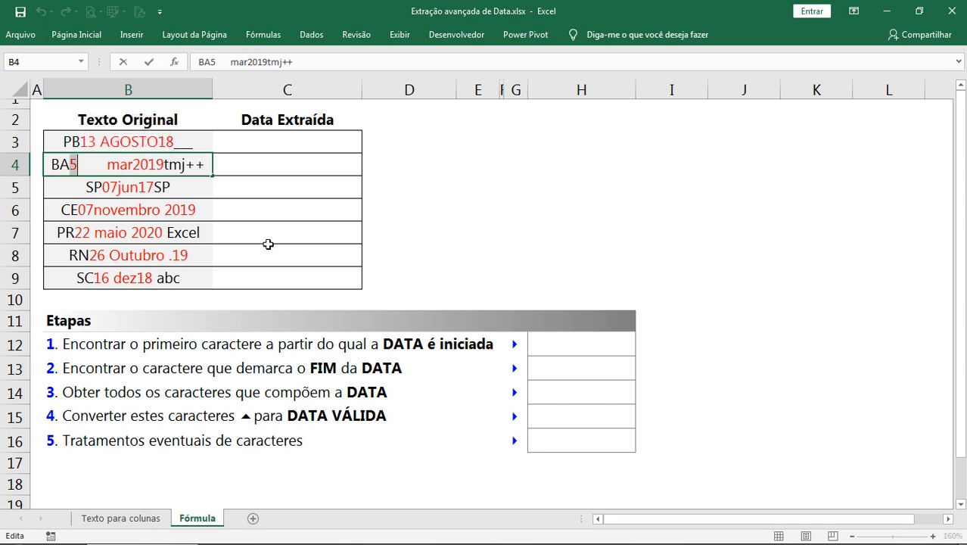
key(Escape)
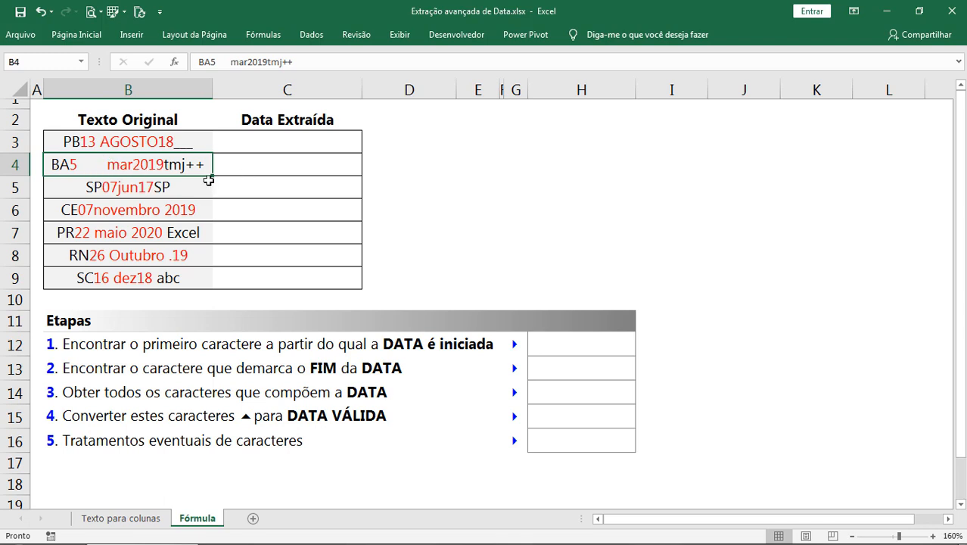
Start a formula in H12, beside the first Etapa, with =LIN(INDIRETO("1:"&
click(566, 351)
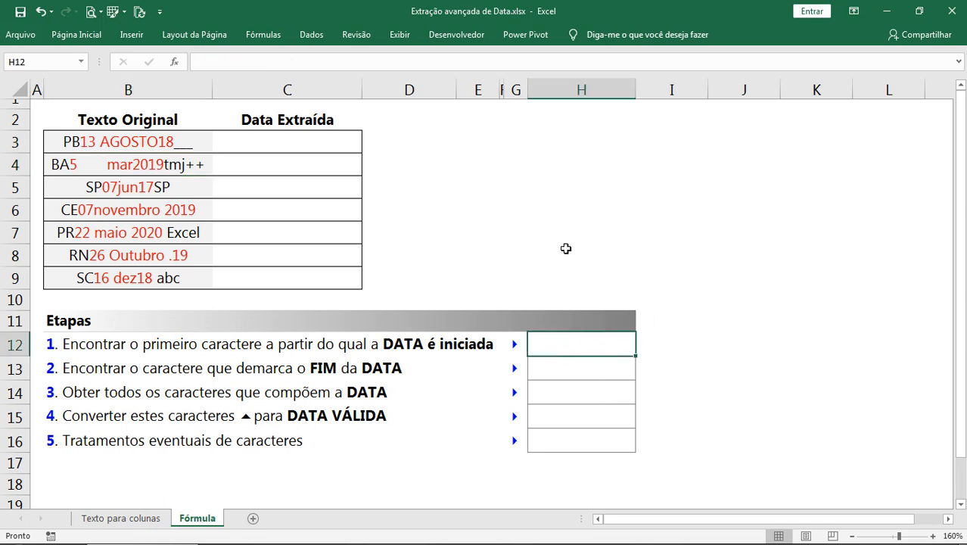
text(=)
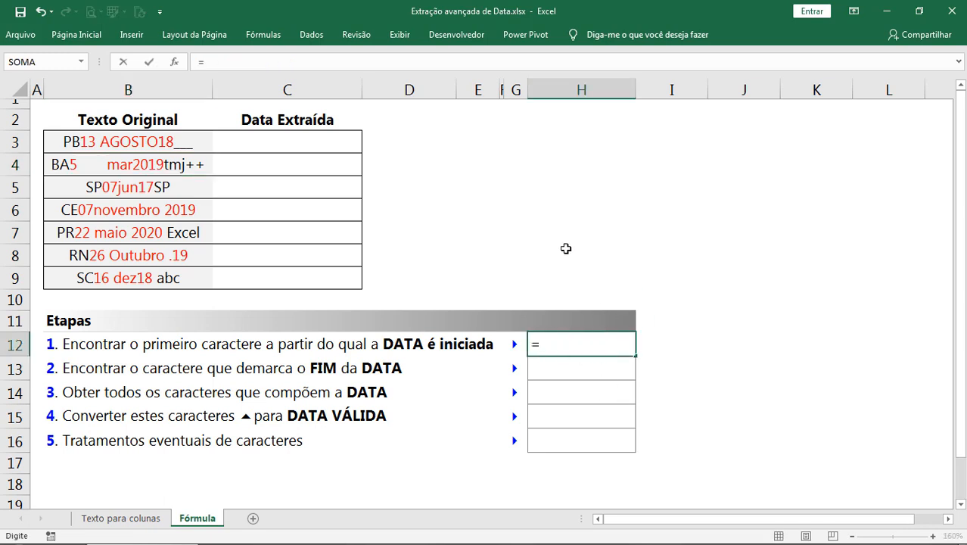
text(lin)
key(Tab)
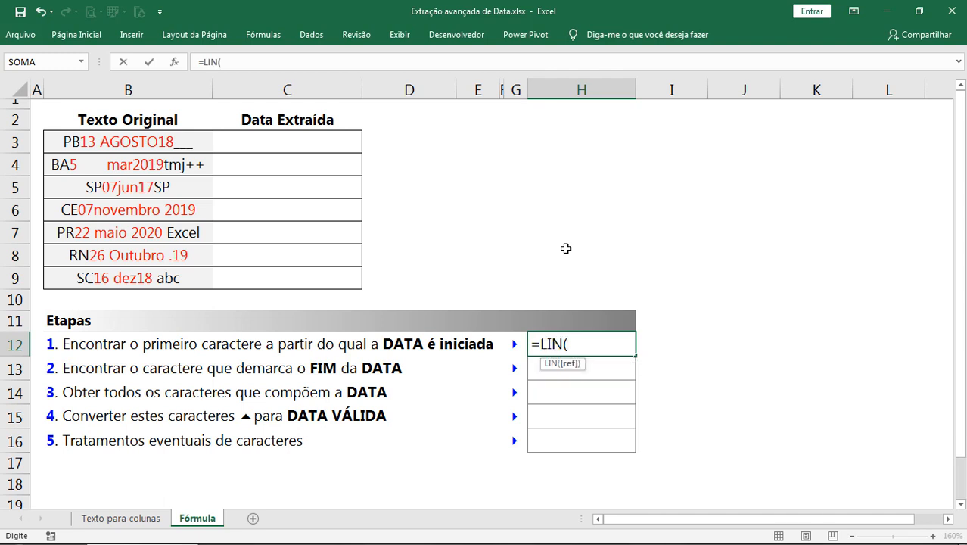
text(in)
key(Tab)
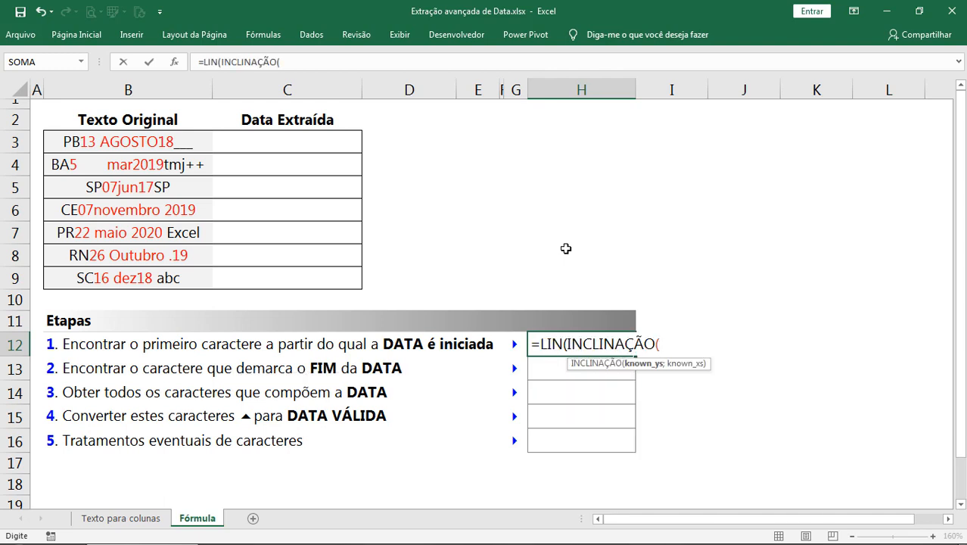
key(BackSpace)
key(BackSpace)
key(BackSpace)
key(BackSpace)
key(BackSpace)
key(BackSpace)
key(BackSpace)
key(BackSpace)
key(BackSpace)
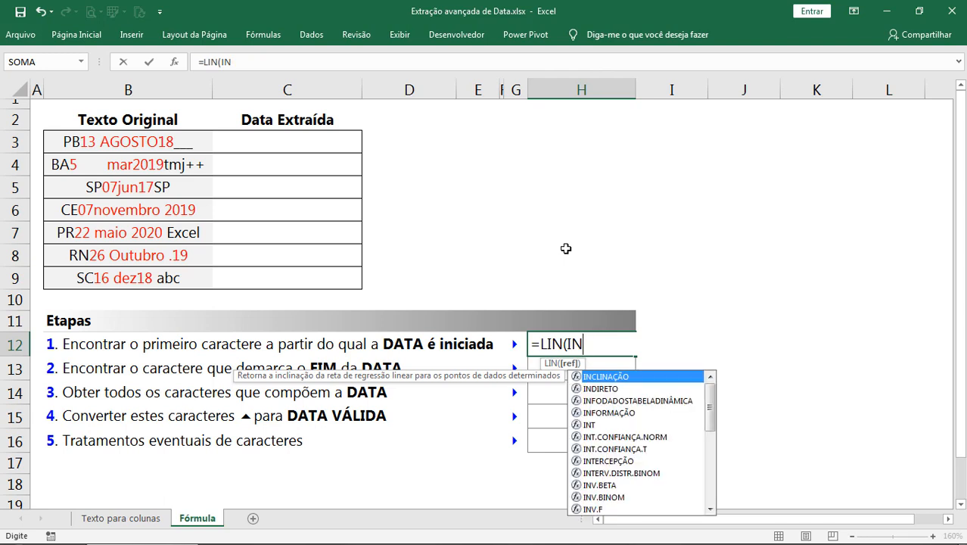
text(d)
key(Tab)
text(")
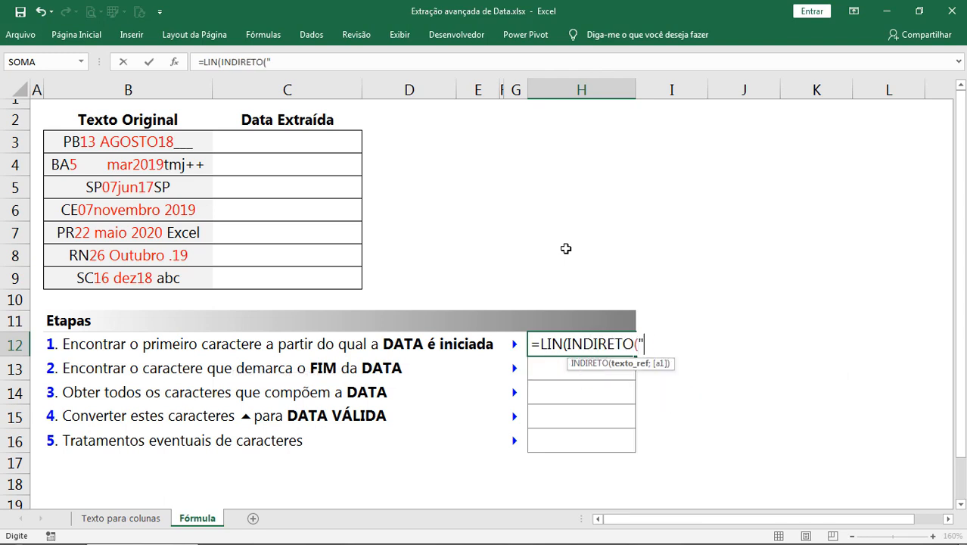
text(1:"&)
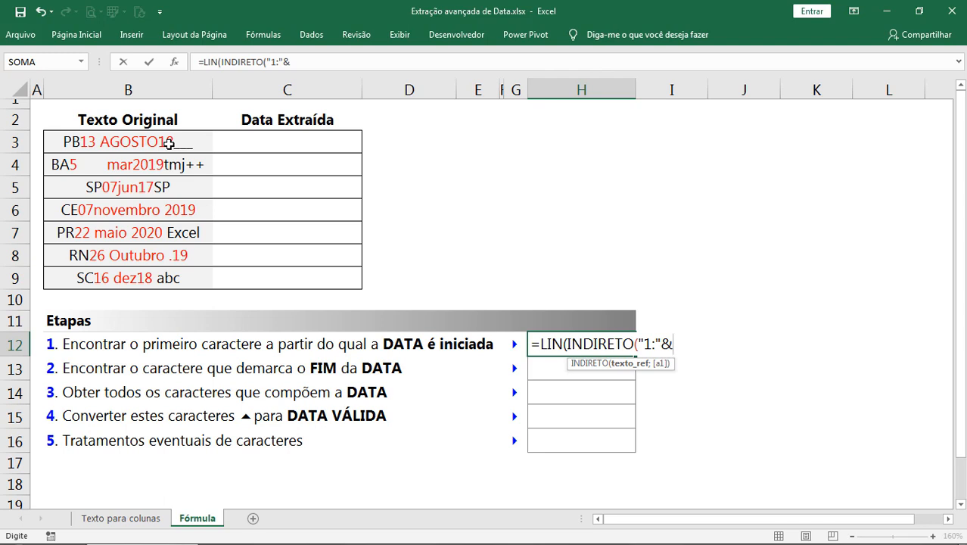
Complete the formula as =LIN(INDIRETO("1:"&NÚM.CARACT(B3))), evaluate it in place to preview its array, and restore the formula text
text(núm)
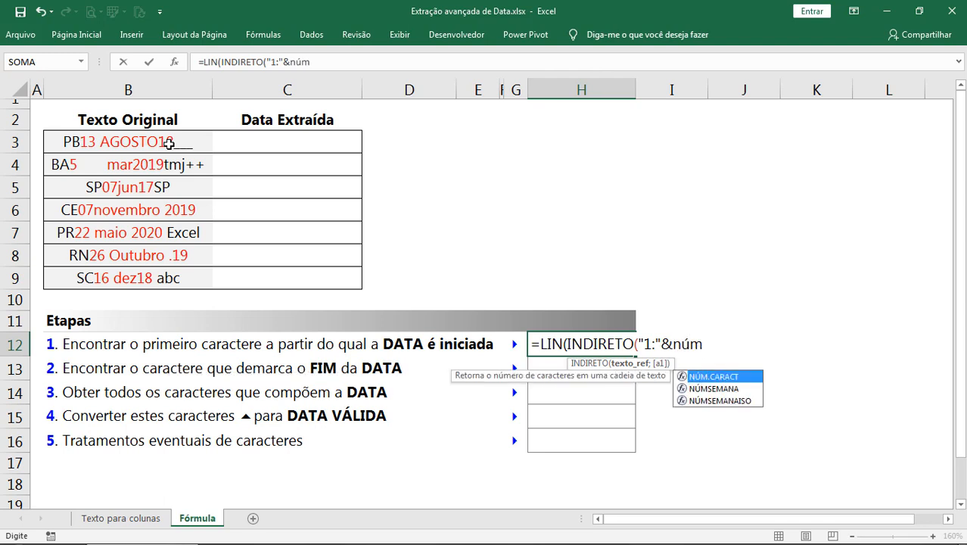
key(Tab)
click(160, 142)
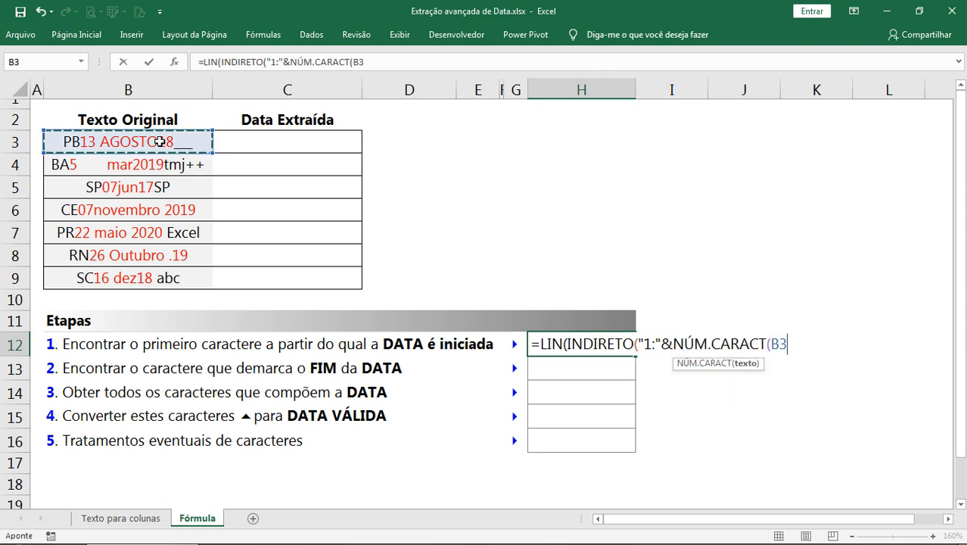
text())))
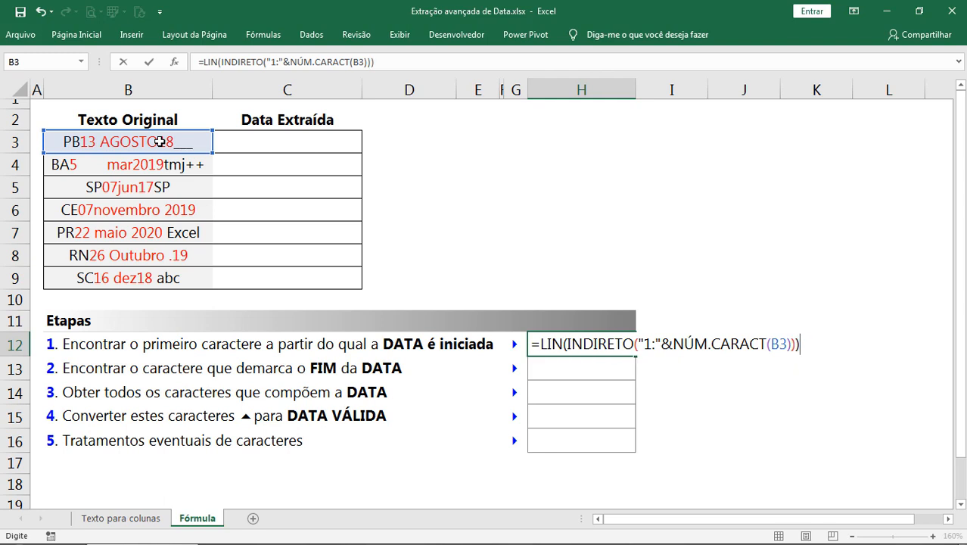
key(F9)
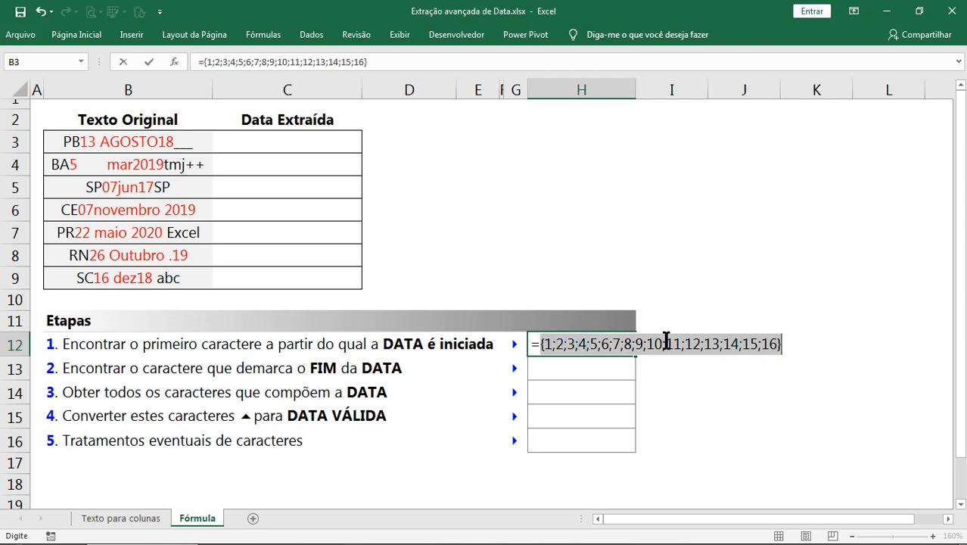
key(ctrl+z)
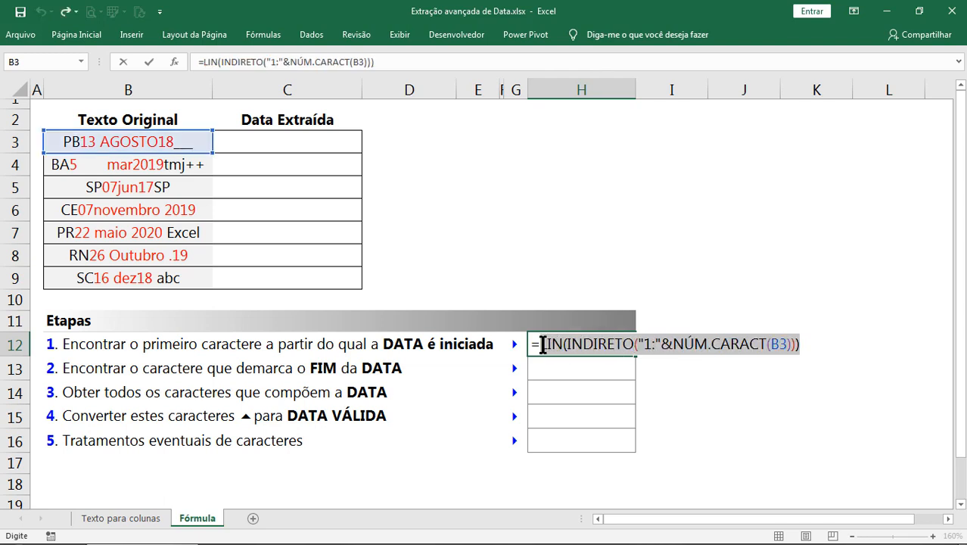
Copy the LIN expression and nest it in EXT.TEXTO, making H12 =EXT.TEXTO(B3;LIN(INDIRETO("1:"&NÚM.CARACT(B3)));1)
drag(540, 345, 801, 345)
key(ctrl+c)
key(BackSpace)
text(ext)
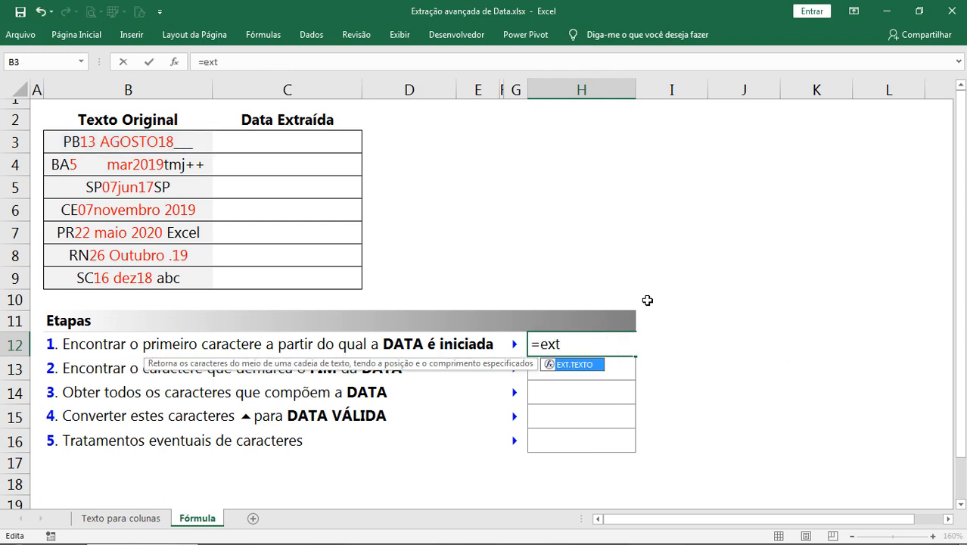
key(Tab)
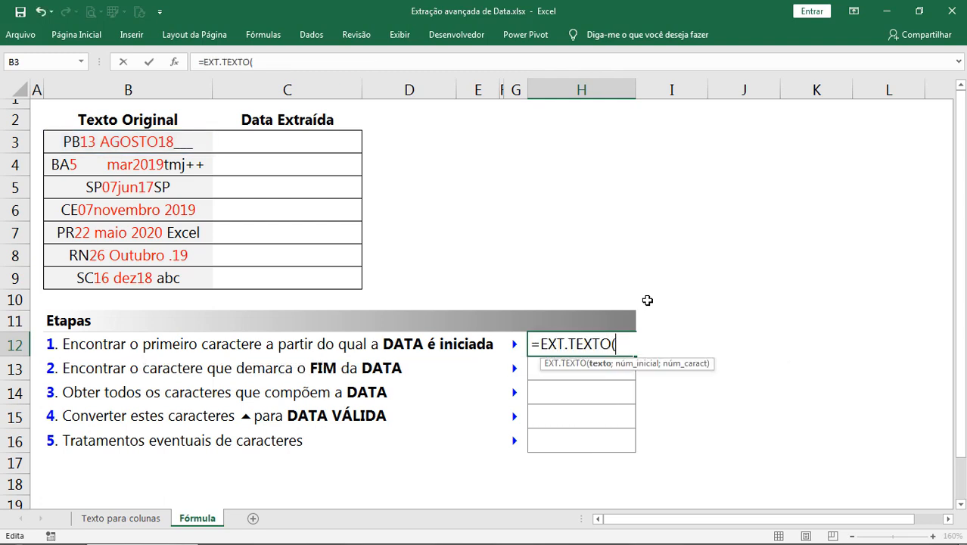
click(163, 141)
text(;)
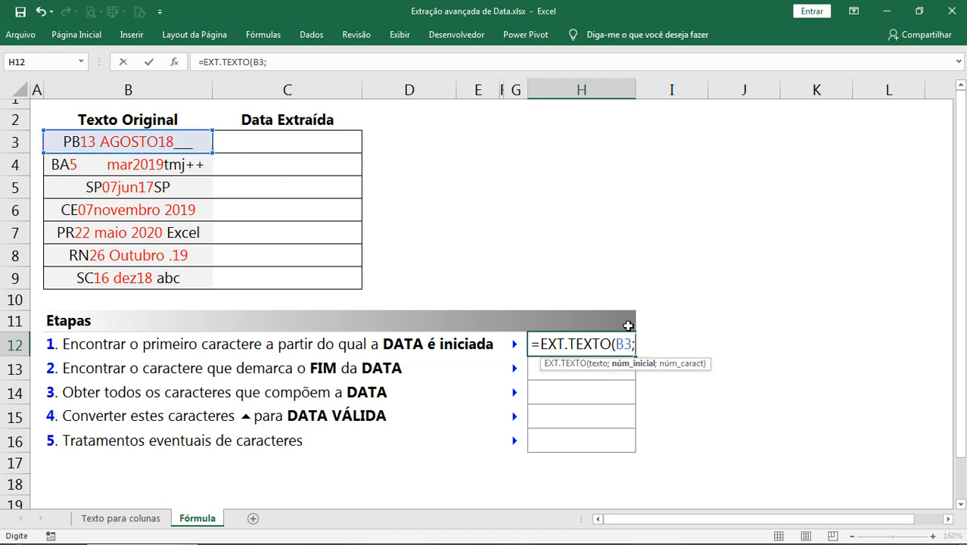
key(ctrl+v)
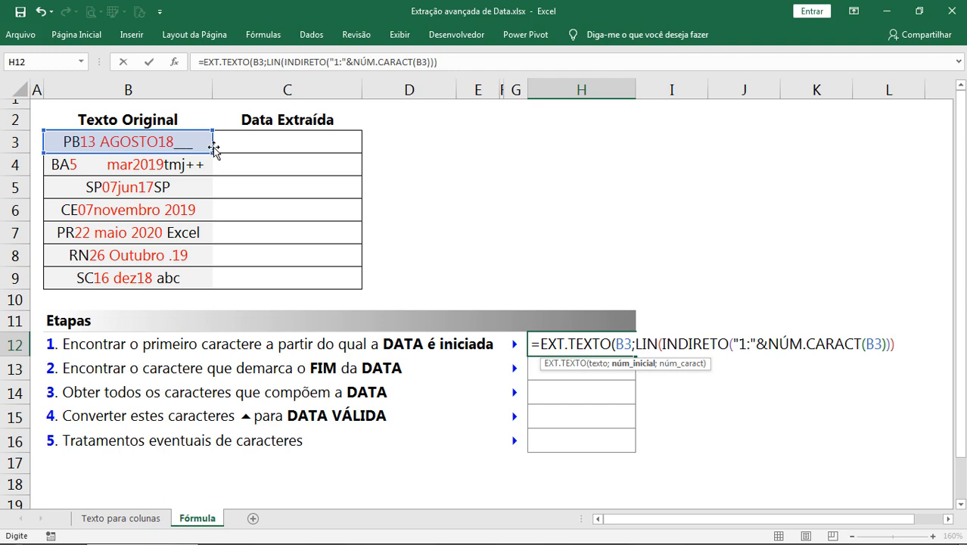
text(;1)
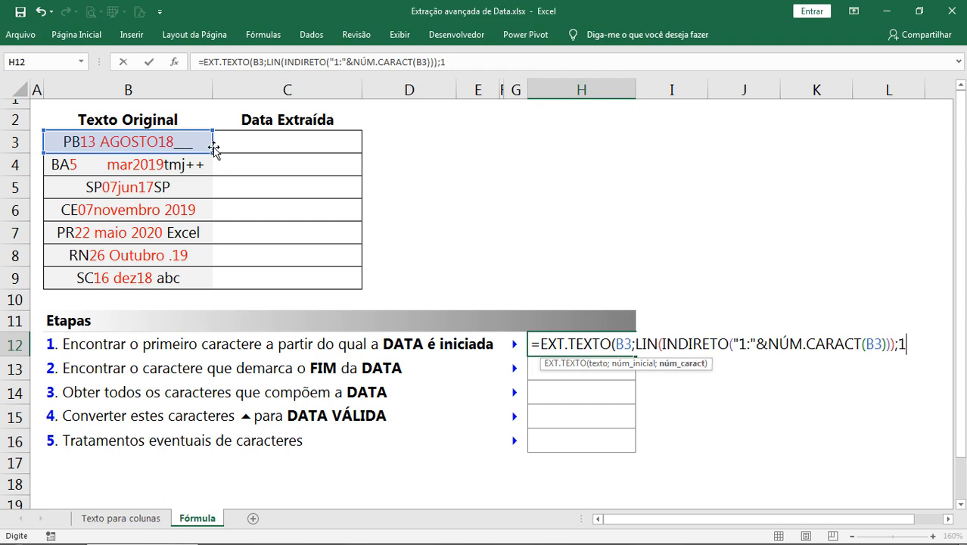
text())
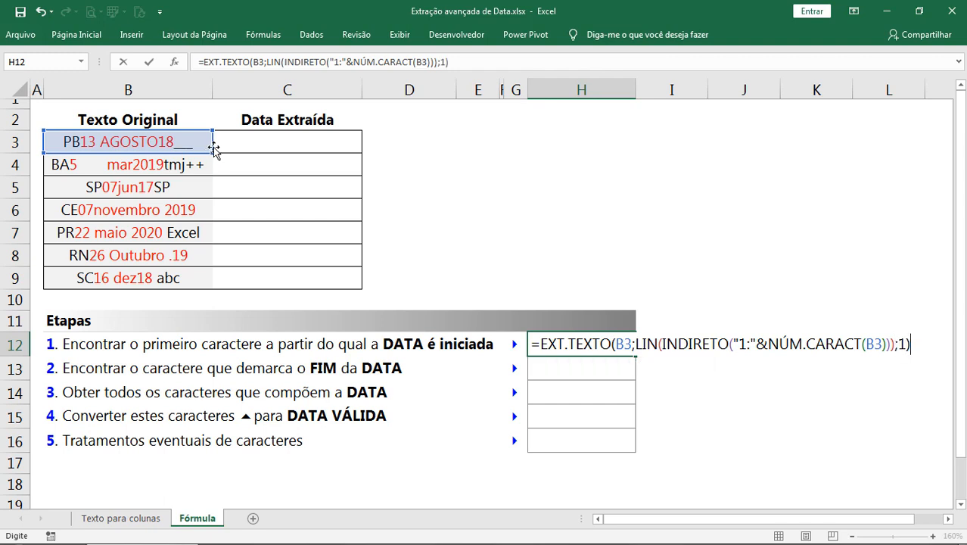
Evaluate the EXT.TEXTO formula in place to preview its array of characters, and restore the formula for further editing
key(F9)
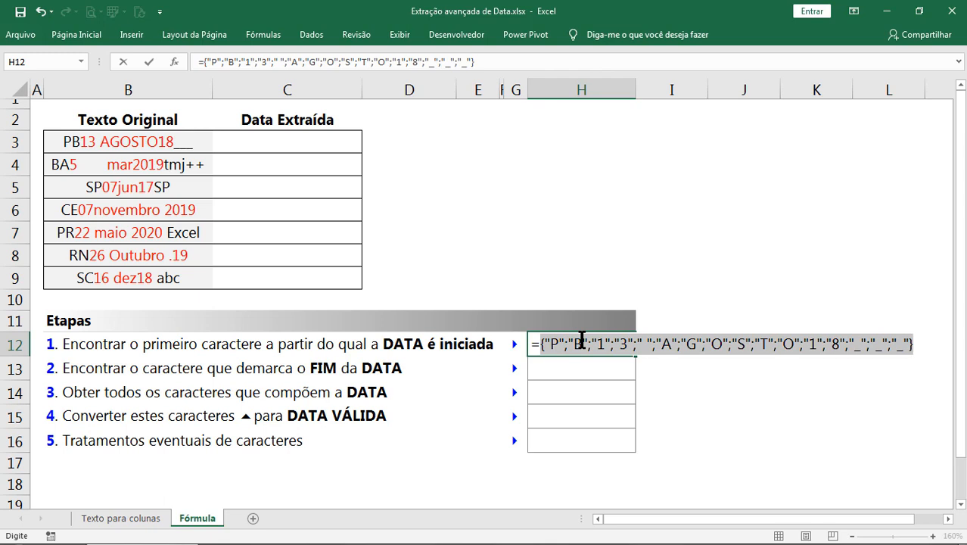
key(ctrl+z)
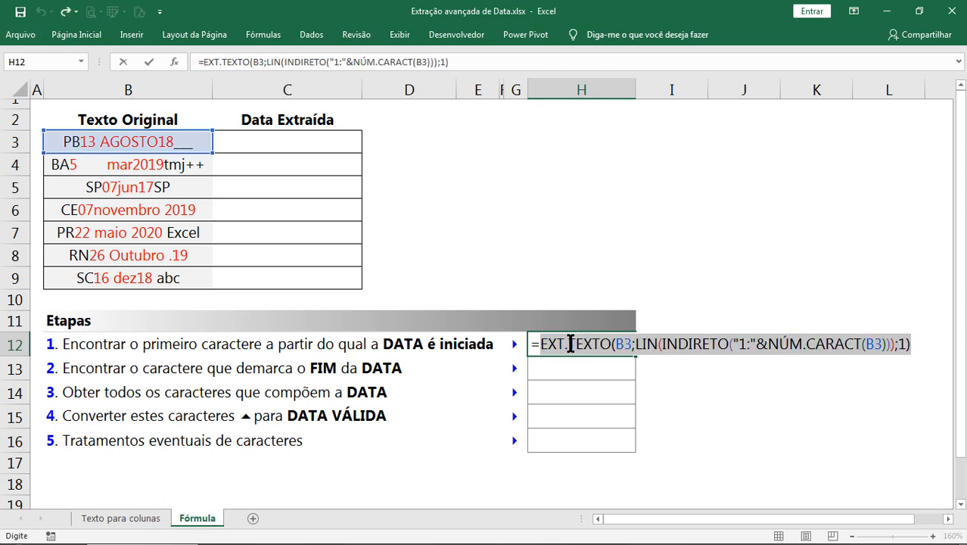
click(539, 345)
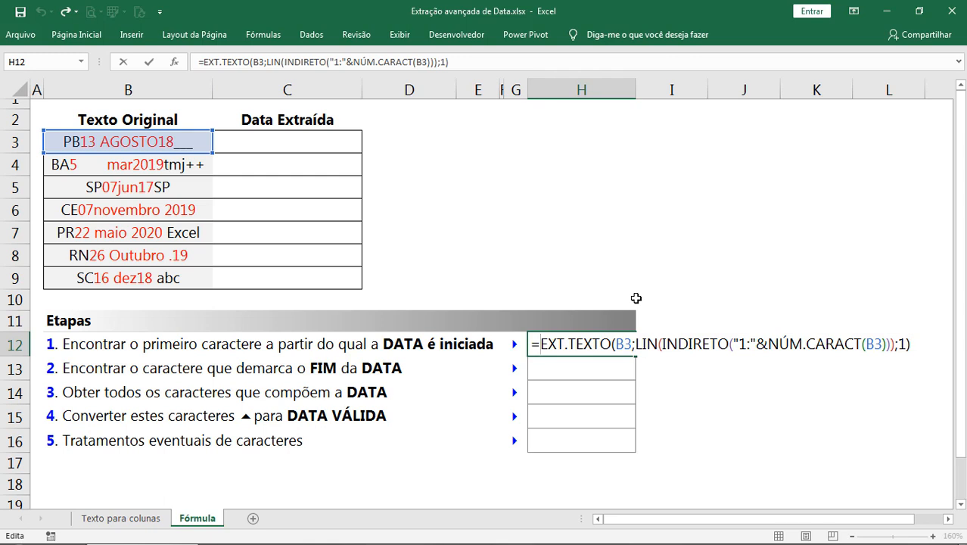
Prefix EXT.TEXTO in H12 with a double negative (--), evaluate the formula in place to examine its array, and restore the formula text
text(--)
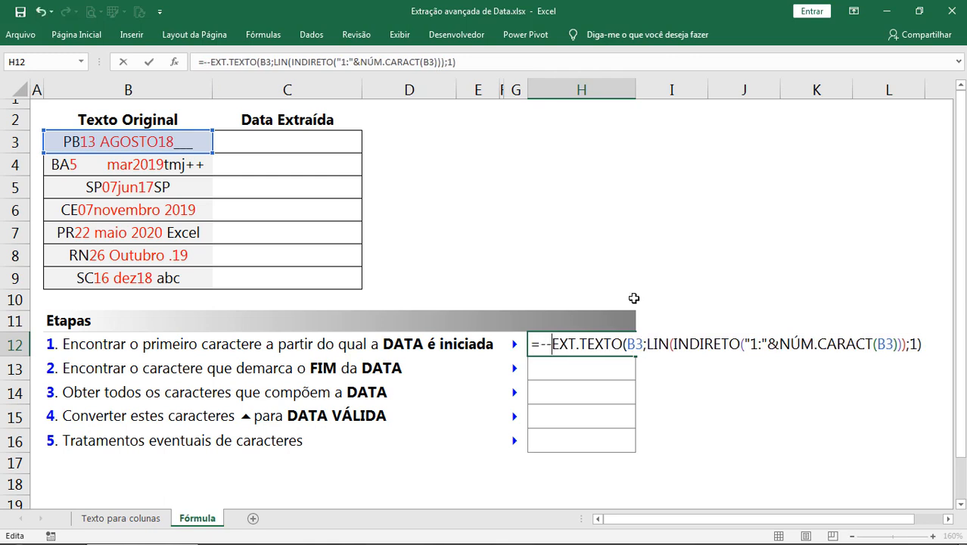
key(F9)
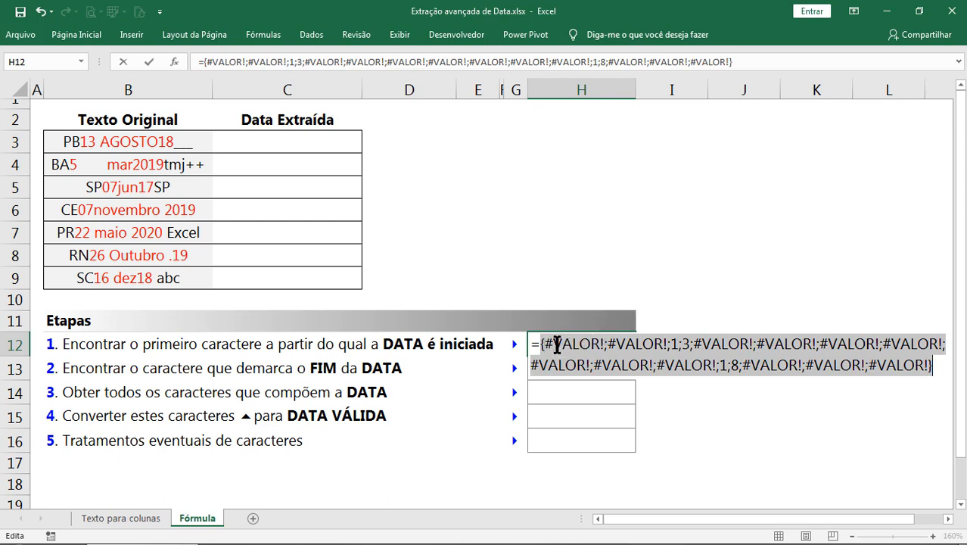
click(678, 346)
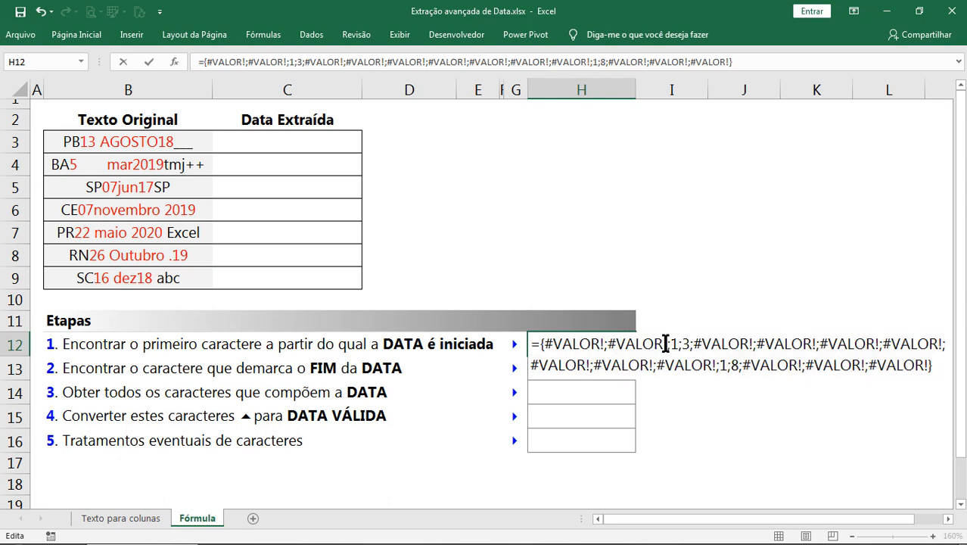
drag(668, 343, 688, 342)
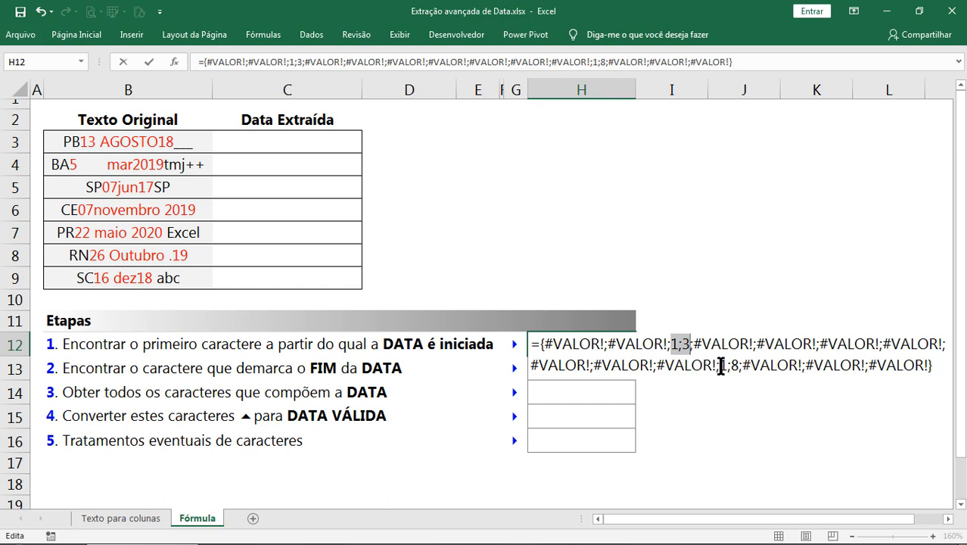
drag(720, 365, 735, 365)
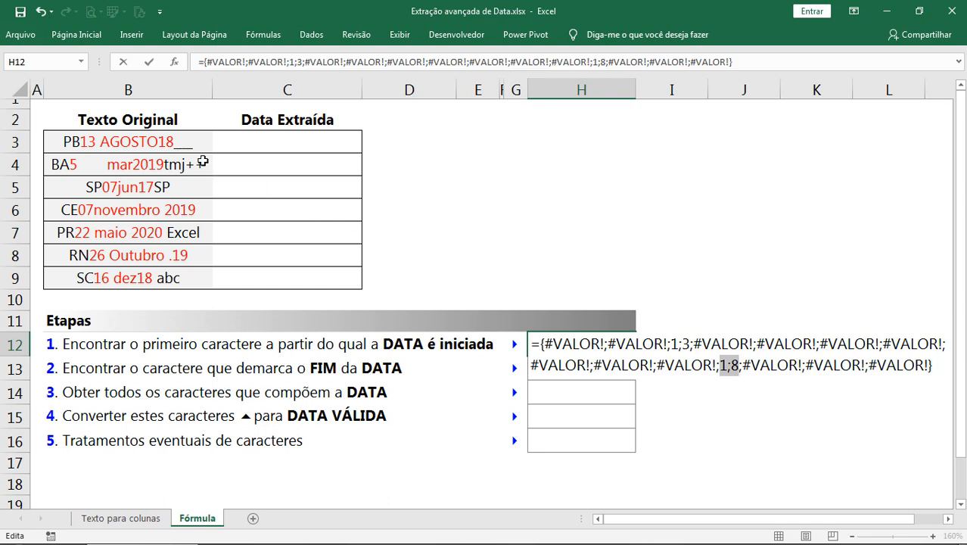
key(ctrl+z)
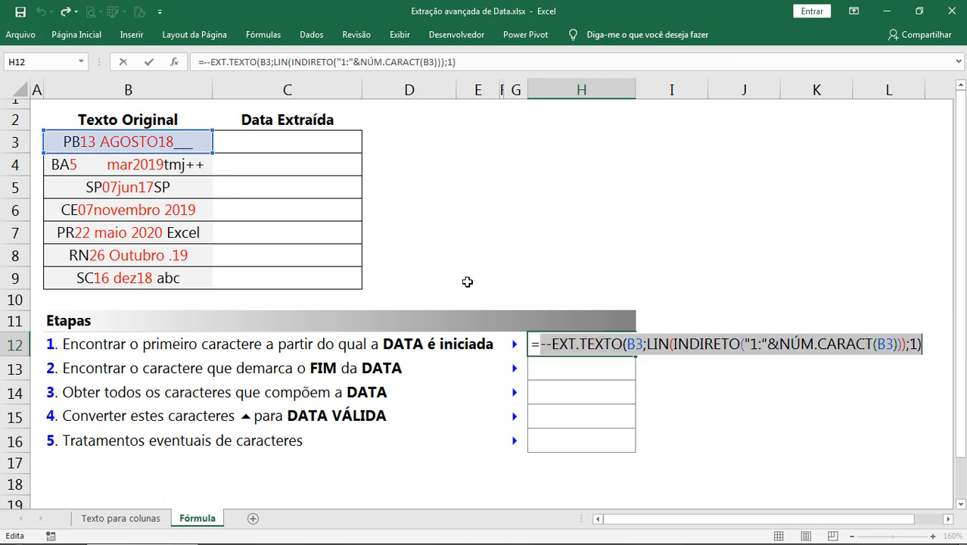
Wrap the H12 expression in ÉNÚM, making =ÉNÚM(--EXT.TEXTO(B3;LIN(INDIRETO("1:"&NÚM.CARACT(B3)));1)), preview its array in place, and restore the formula text
click(540, 345)
text(-)
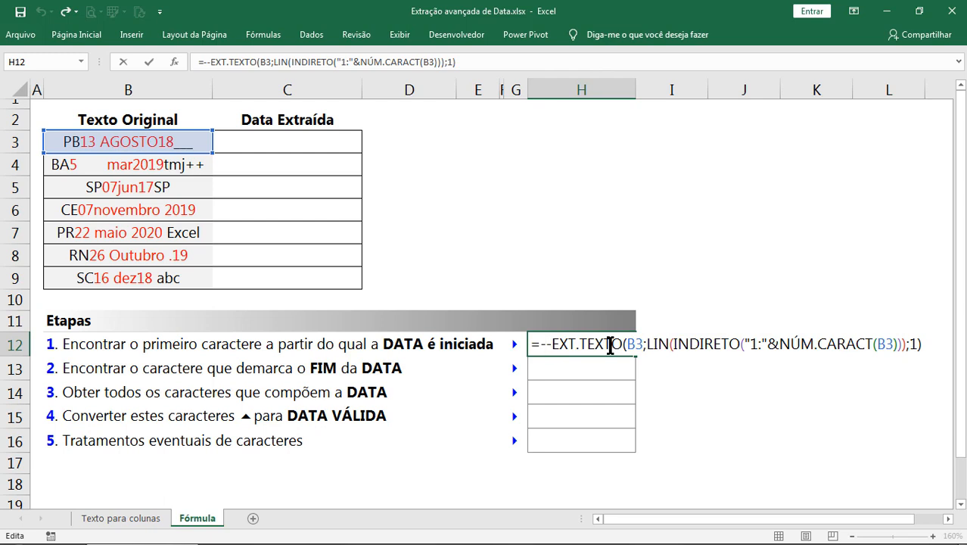
click(537, 345)
text(é)
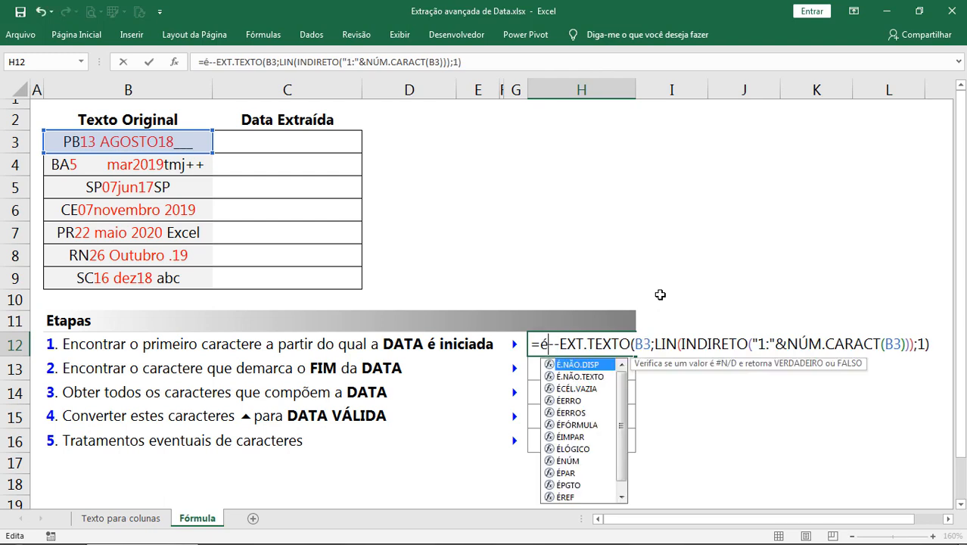
text(n)
key(Tab)
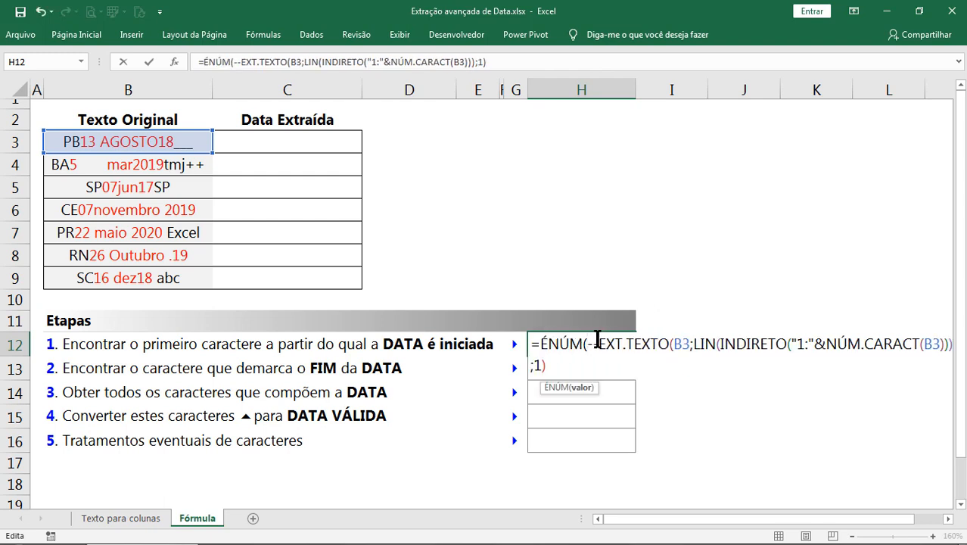
click(571, 361)
text())
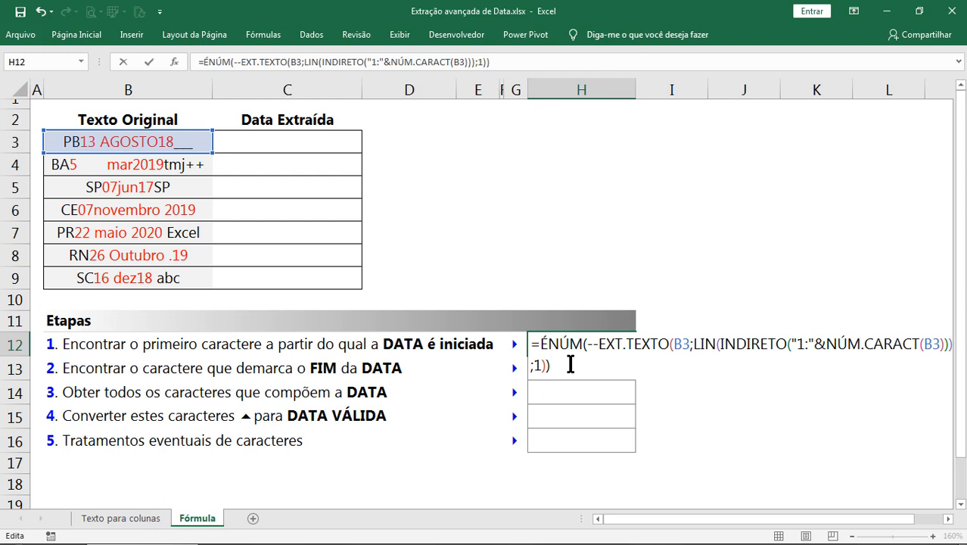
key(F9)
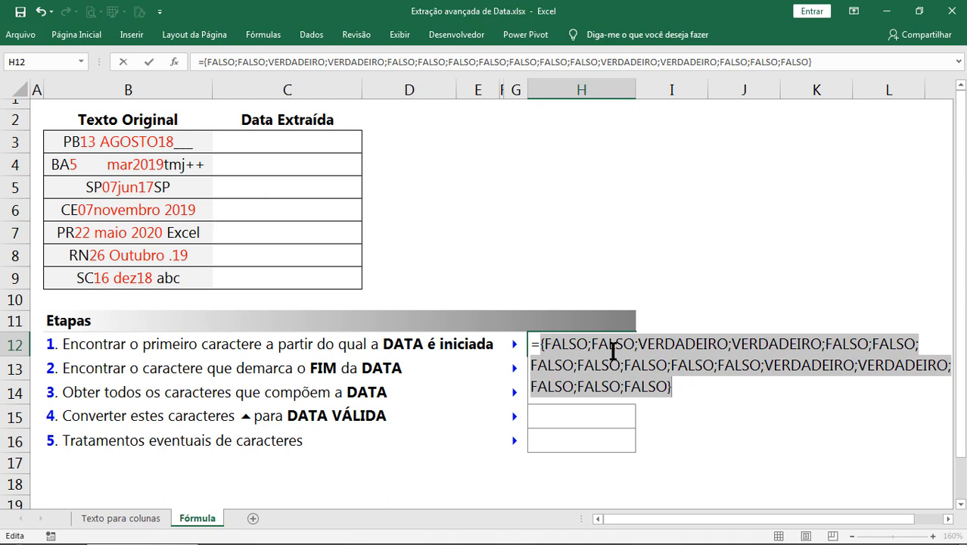
key(ctrl+z)
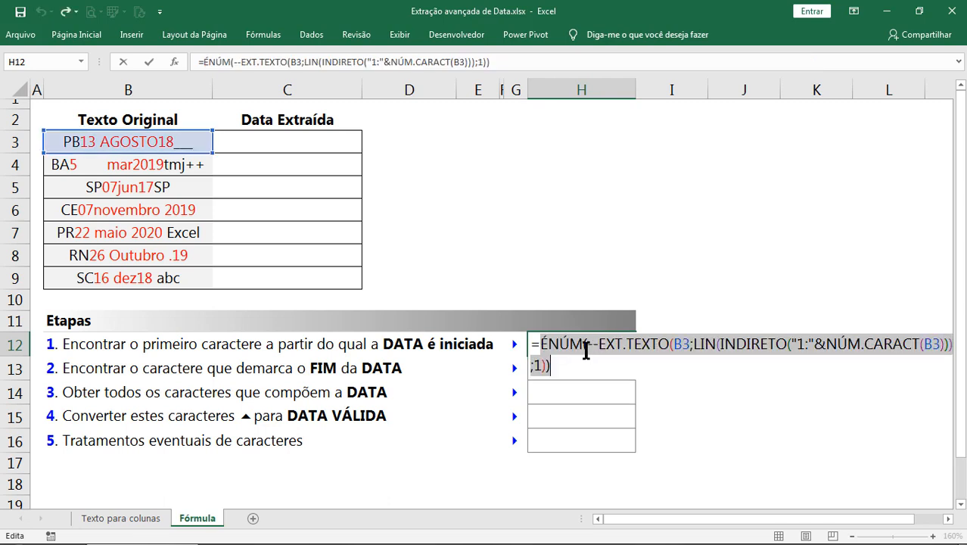
Add a double negative (--) before ÉNÚM in the H12 formula and evaluate it in place
click(540, 345)
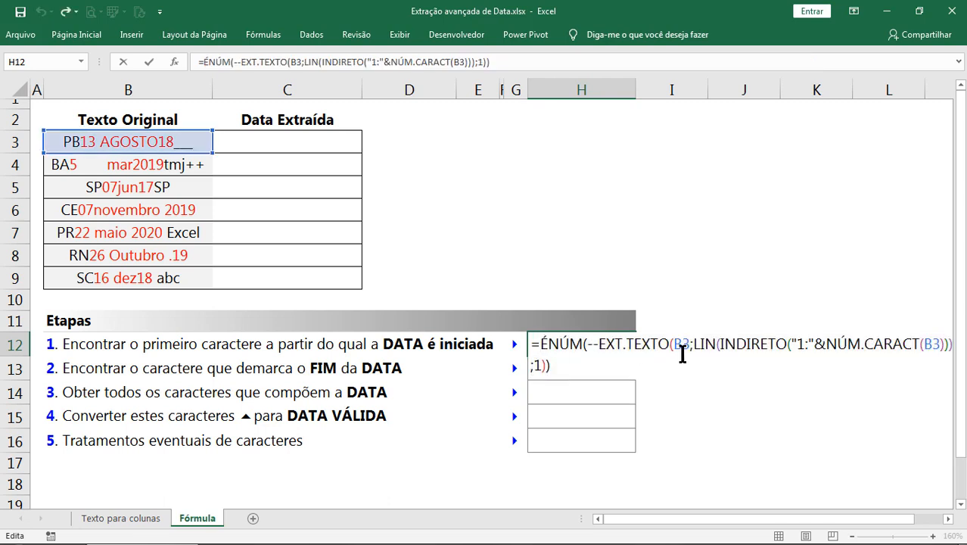
text(--)
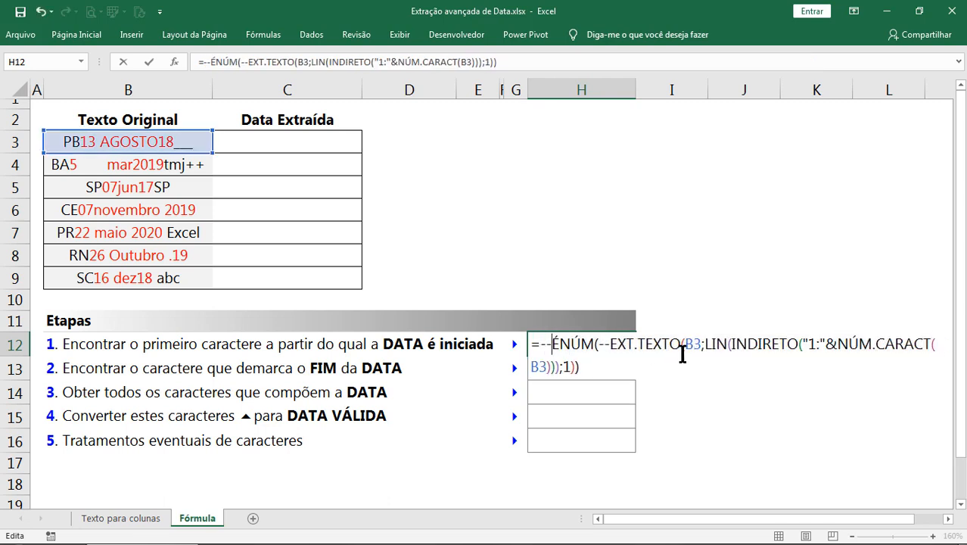
key(F9)
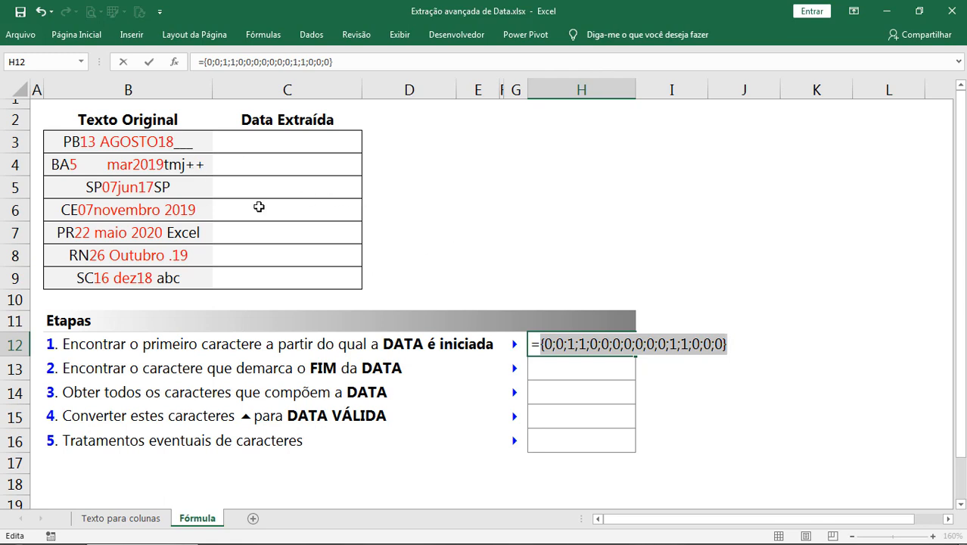
Examine the evaluated array in H12, comparing the positions of its ones and zeros with the characters of the text in B3
drag(568, 345, 588, 345)
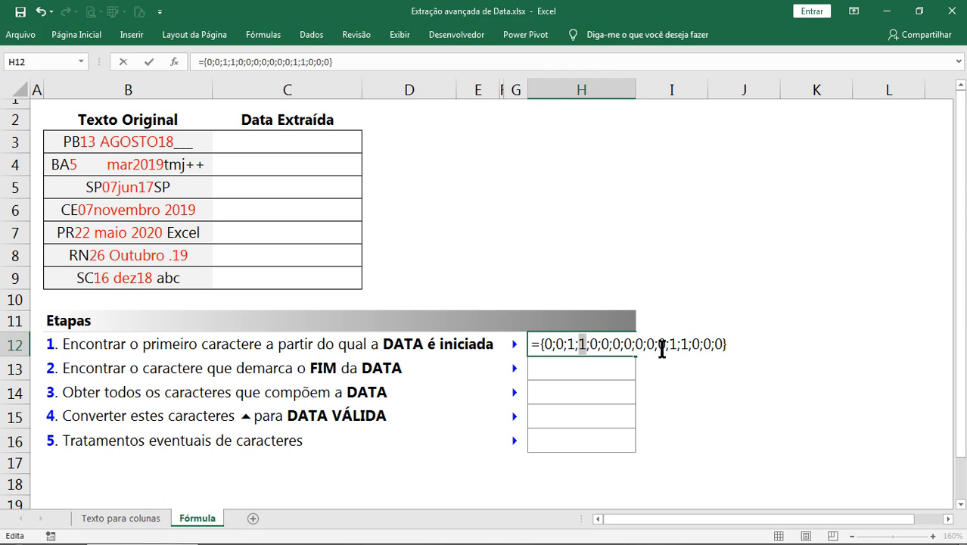
click(613, 346)
drag(540, 344, 696, 343)
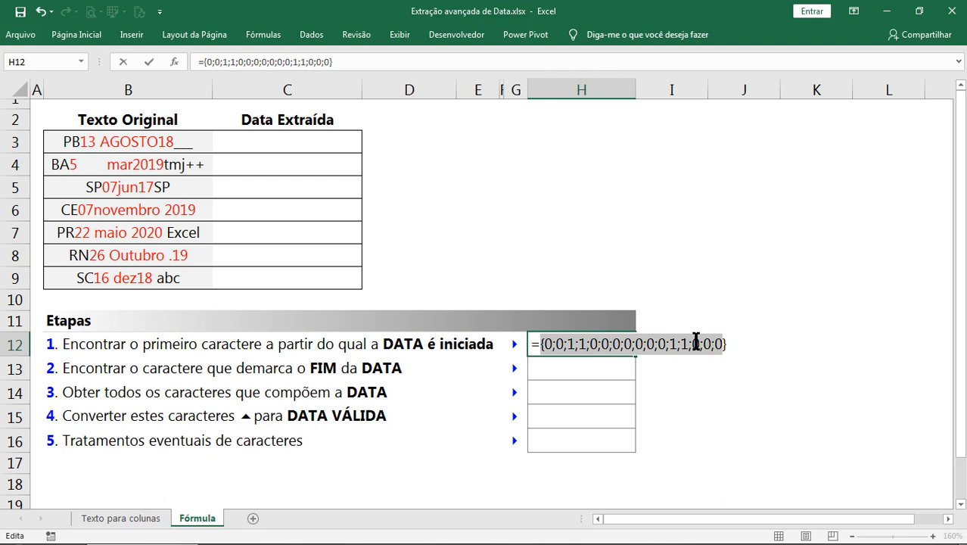
double_click(582, 344)
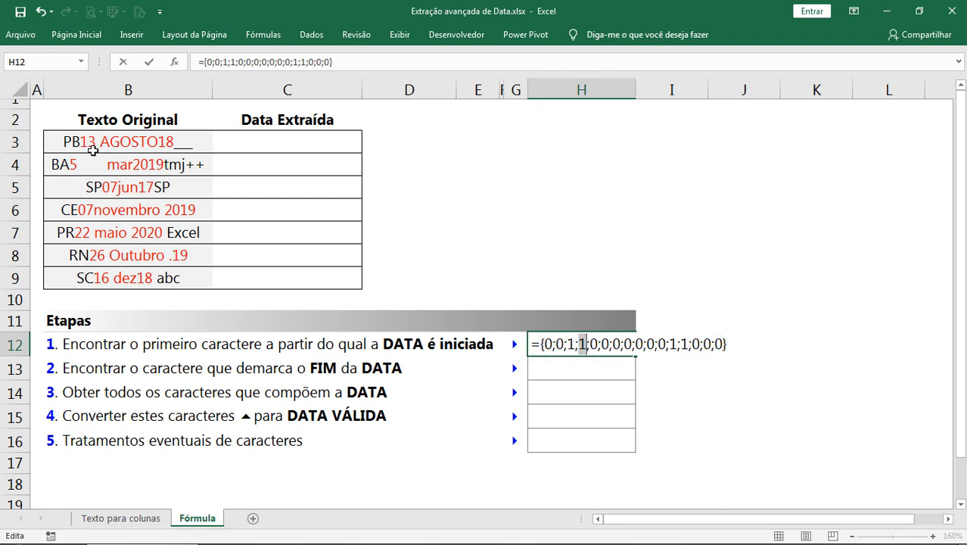
drag(570, 342, 586, 342)
drag(670, 345, 689, 344)
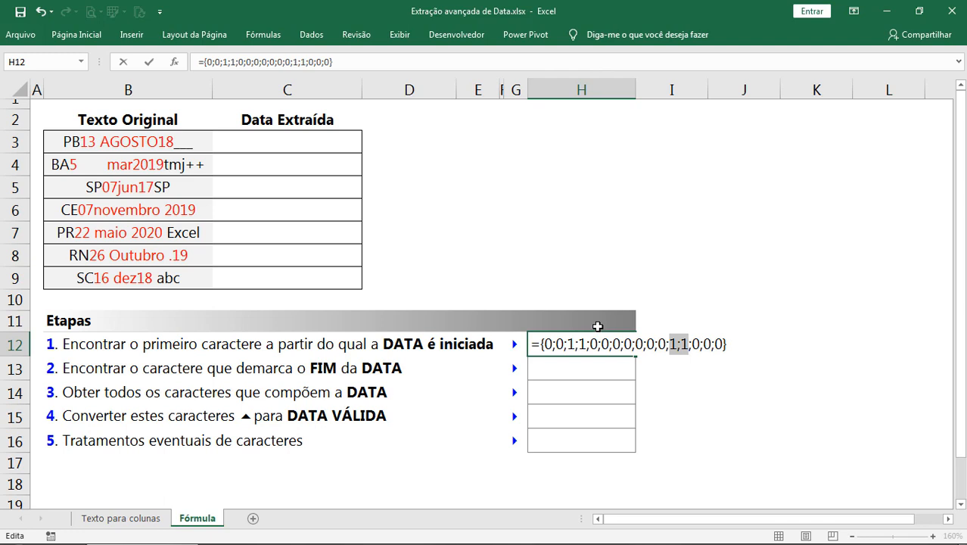
drag(542, 344, 727, 343)
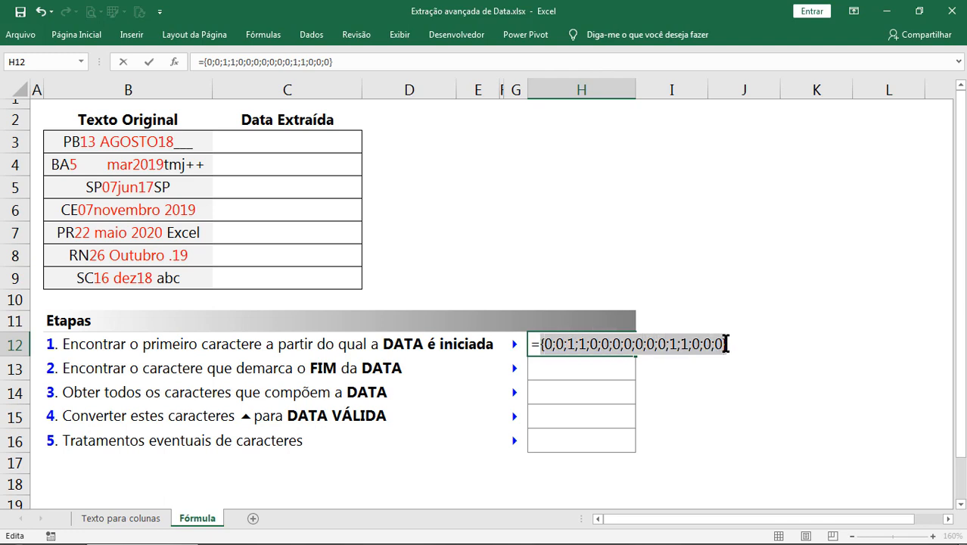
click(587, 344)
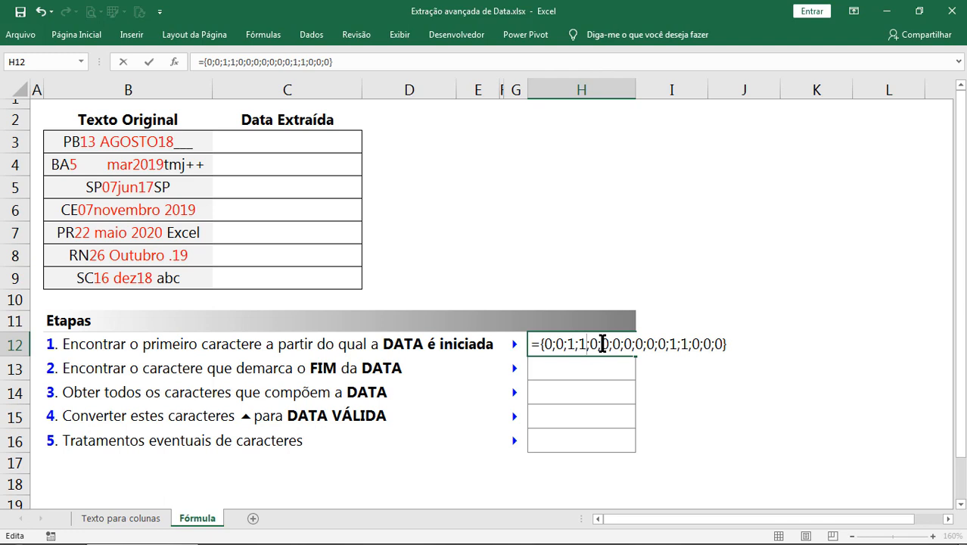
Restore the H12 formula and nest it in CORRESP, making =CORRESP(1;--ÉNÚM(--EXT.TEXTO(B3;LIN(INDIRETO("1:"&NÚM.CARACT(B3)));1));0)
key(ctrl+z)
key(Delete)
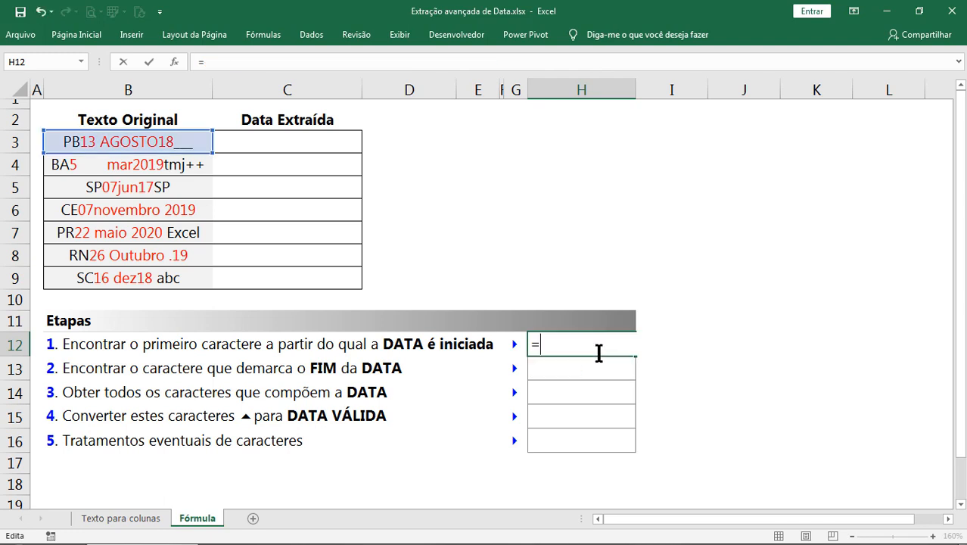
text(corr)
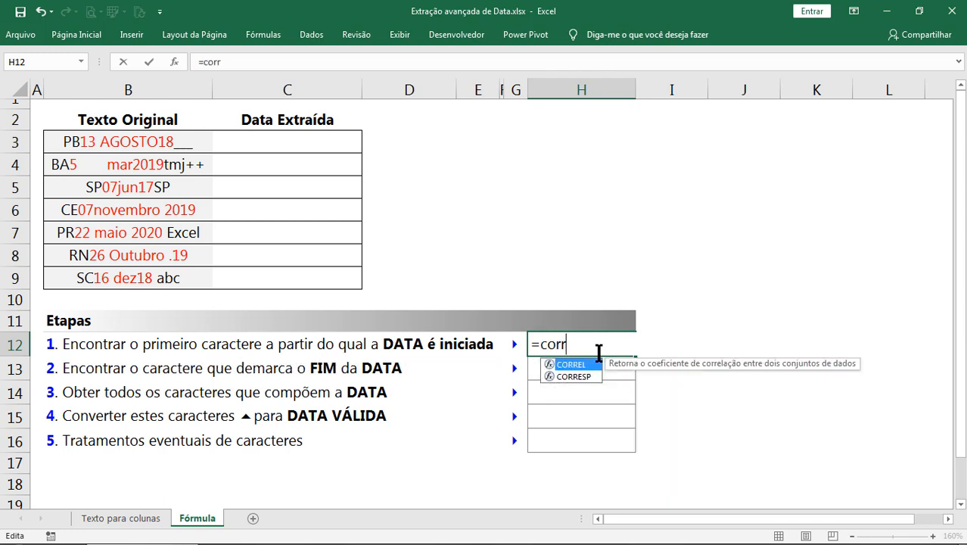
key(Tab)
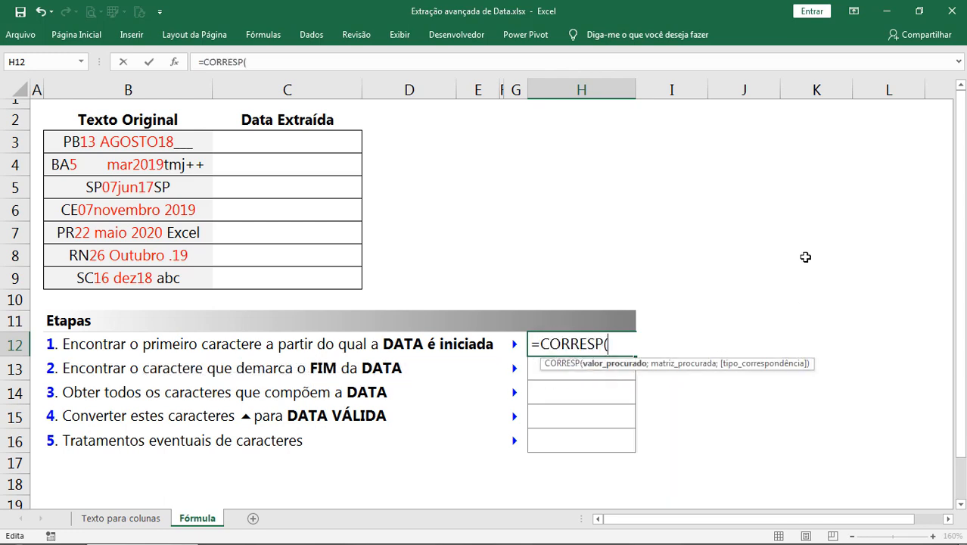
text(1;)
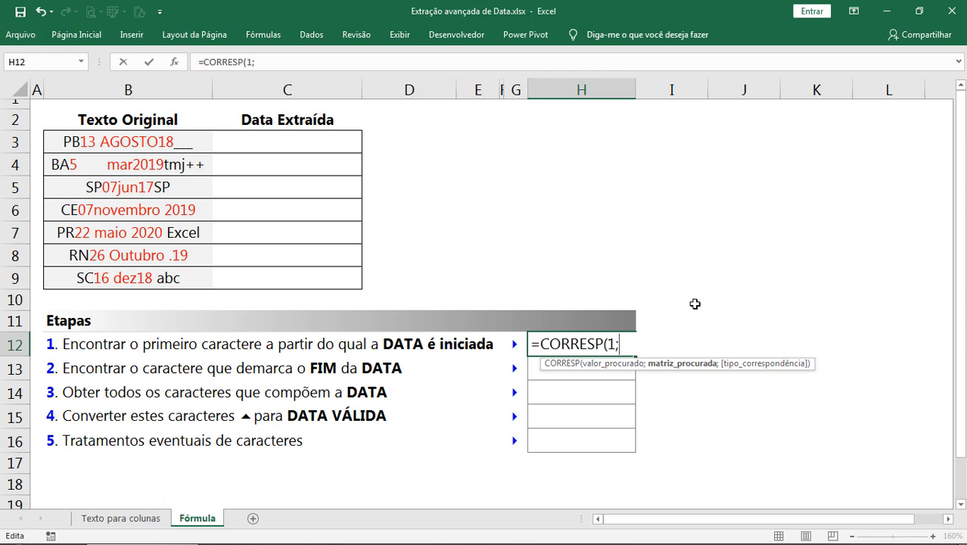
text(--ÉNÚM(--EXT.TEXTO(B3;LIN(INDIRETO("1:"&NÚM.CARACT(B3)));1)))
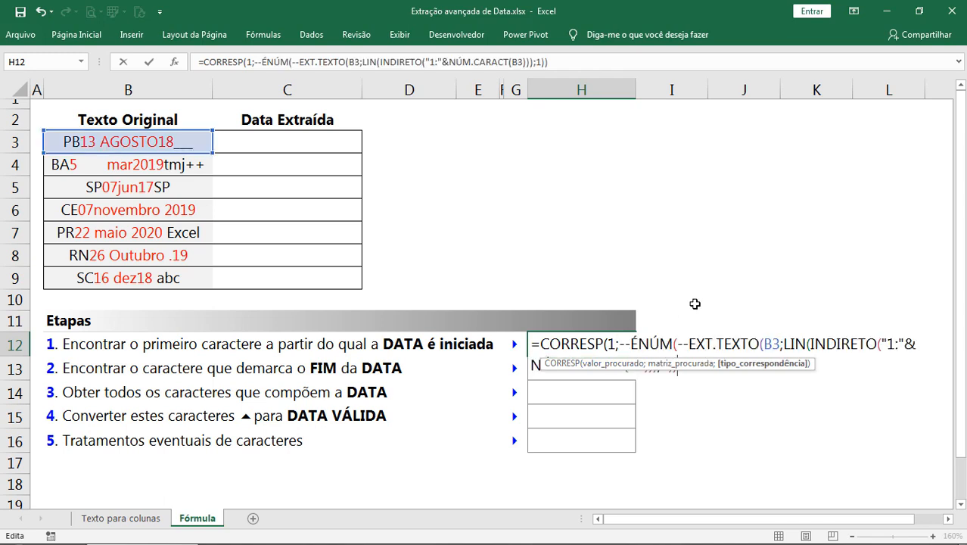
text(;0))
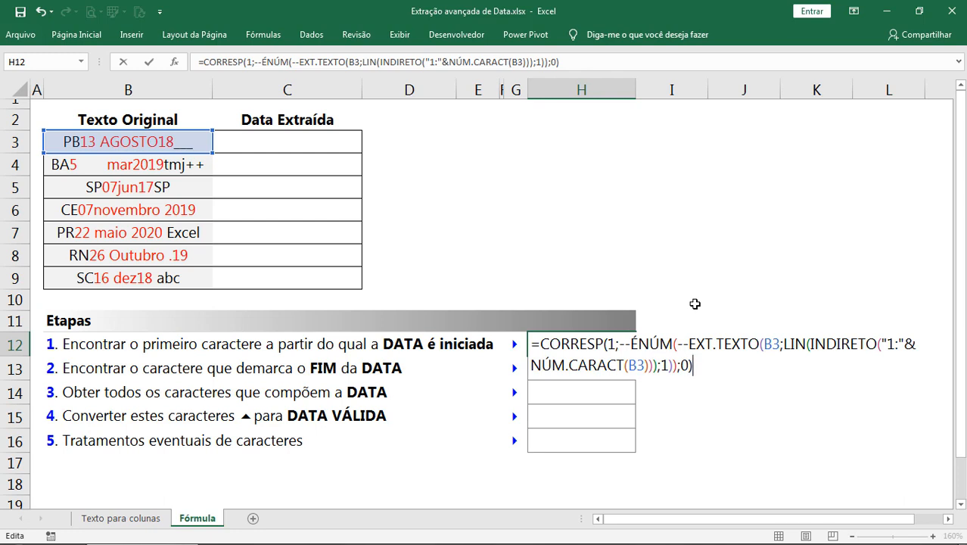
Enter the CORRESP formula in H12 as an array formula and centre the cell's content horizontally
key(Return)
double_click(608, 342)
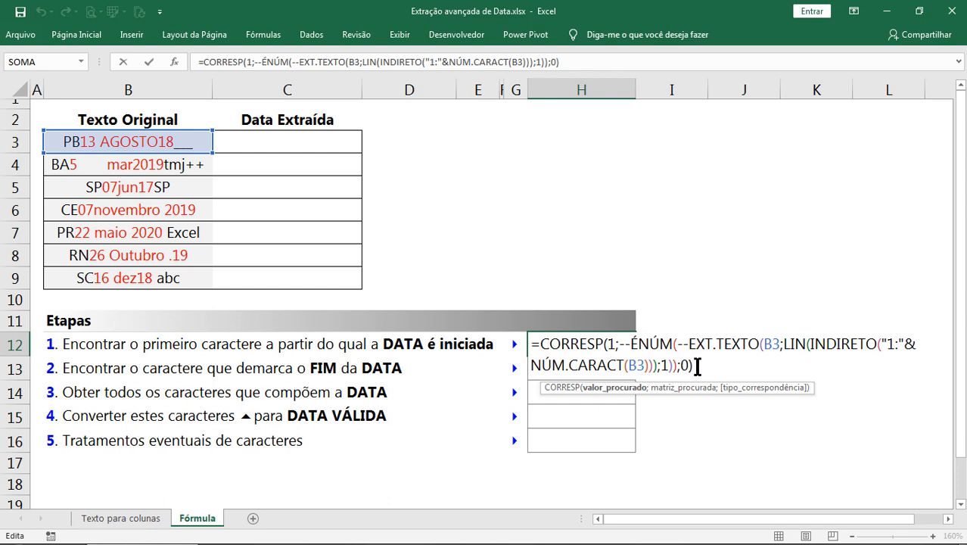
key(ctrl+shift+Return)
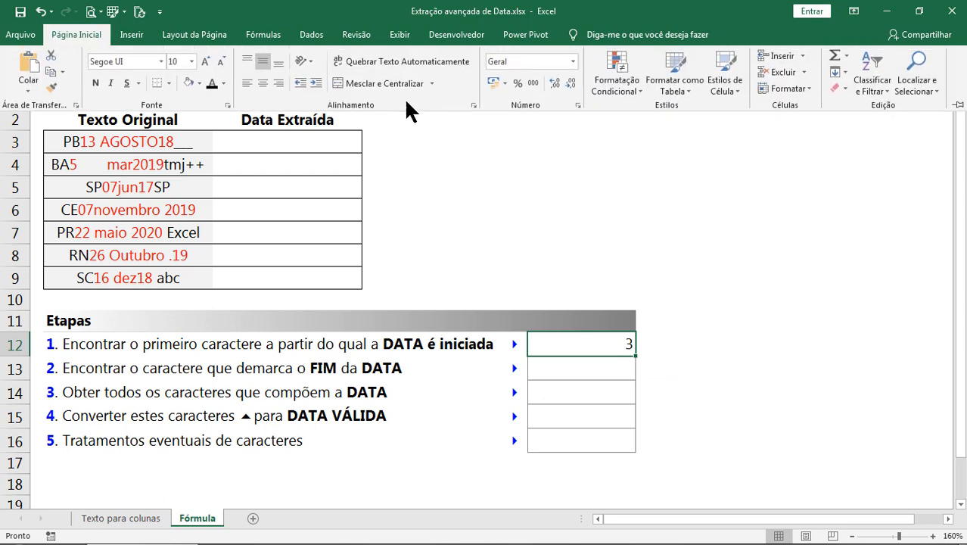
click(264, 82)
click(595, 342)
Change the text in B3 to "aaPB 13 AGOSTO18___" to test the start position formula in H12, and select H13 for the second Etapa
double_click(66, 144)
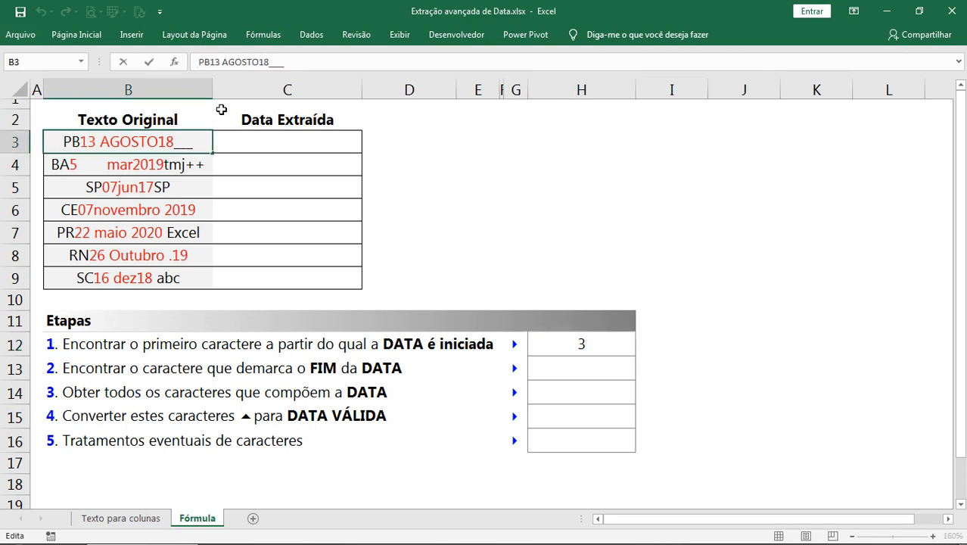
text(aa)
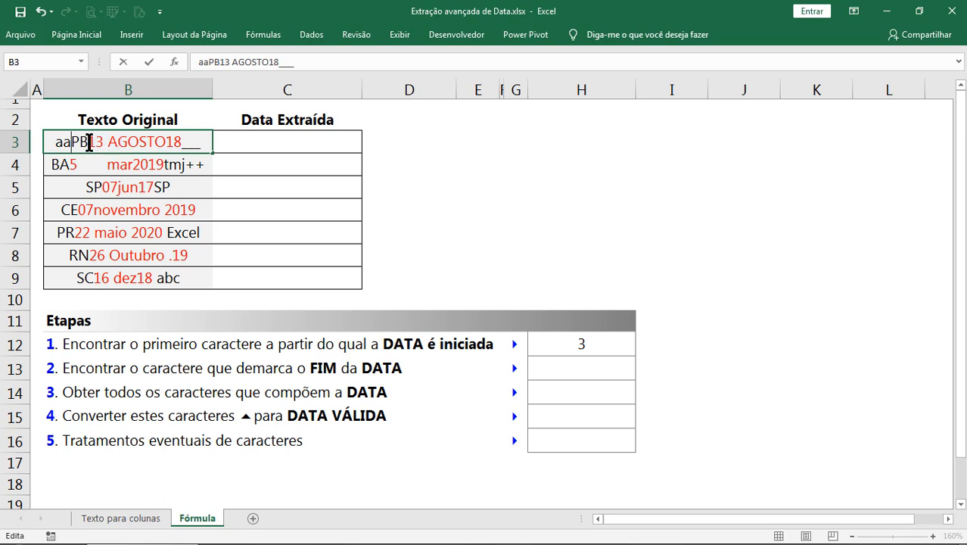
click(89, 142)
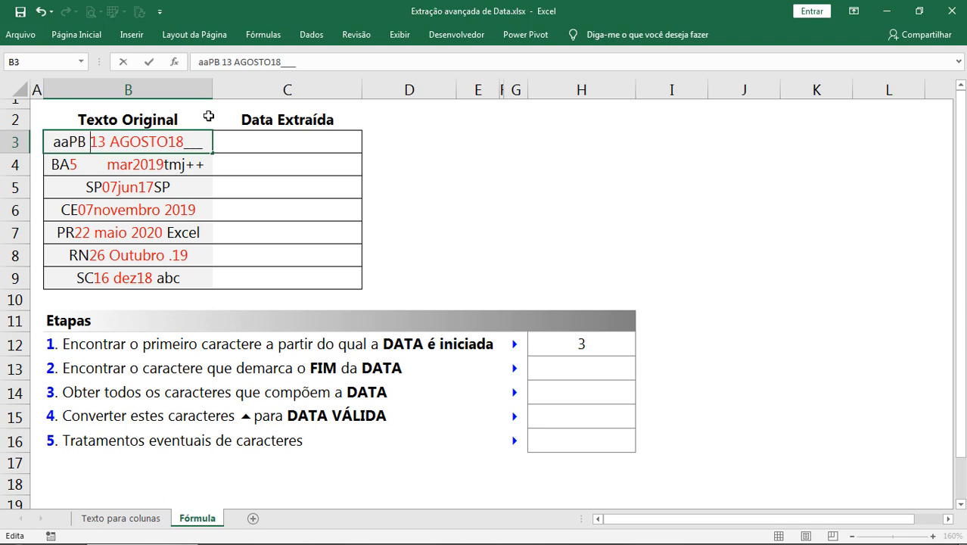
key(Return)
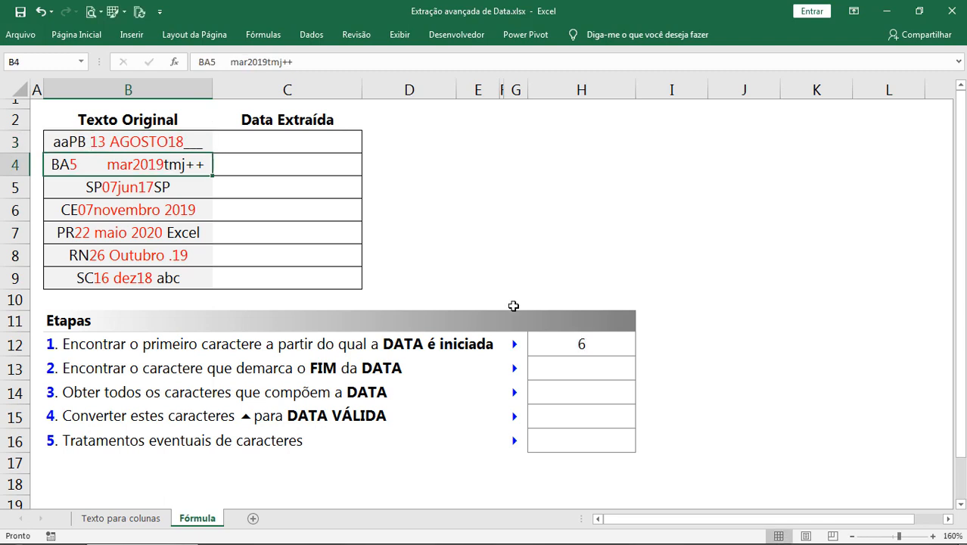
click(584, 345)
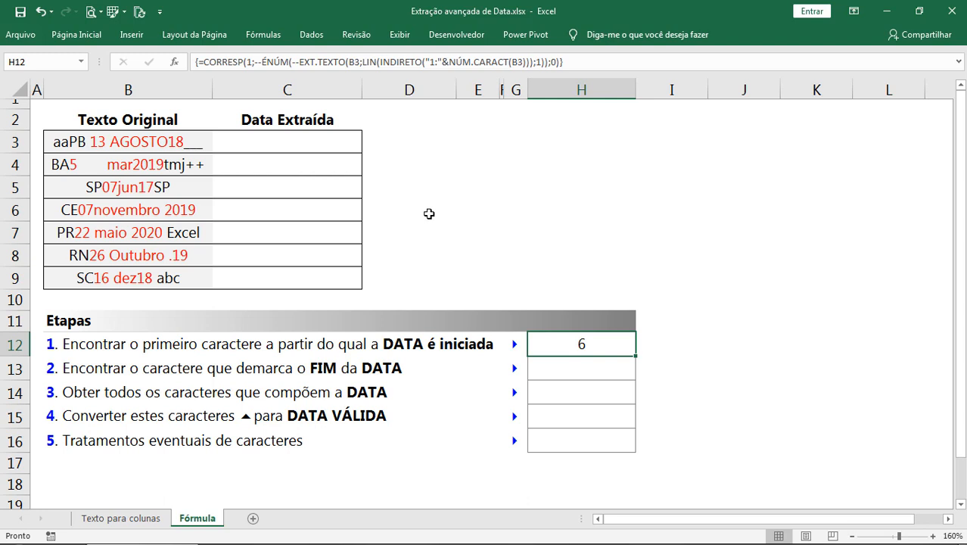
click(567, 375)
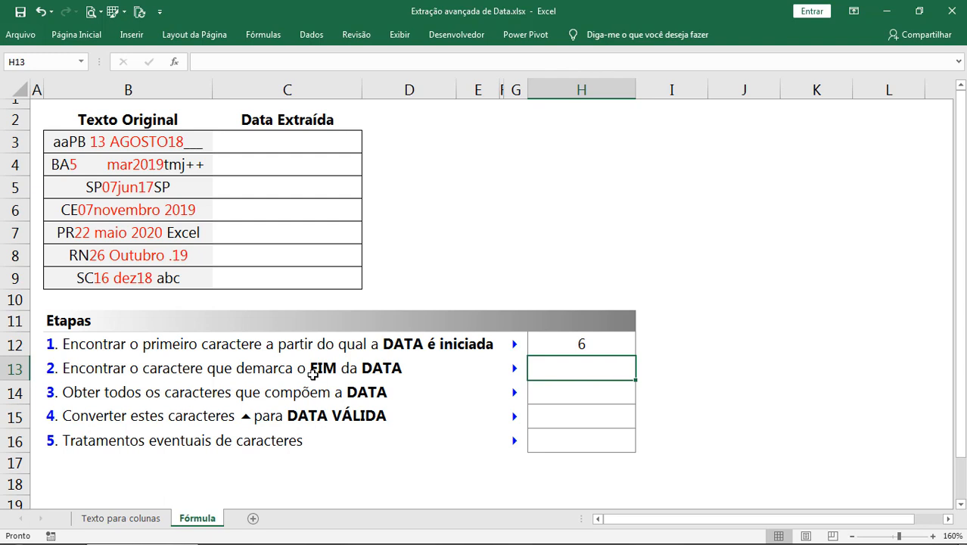
click(180, 144)
drag(180, 144, 183, 268)
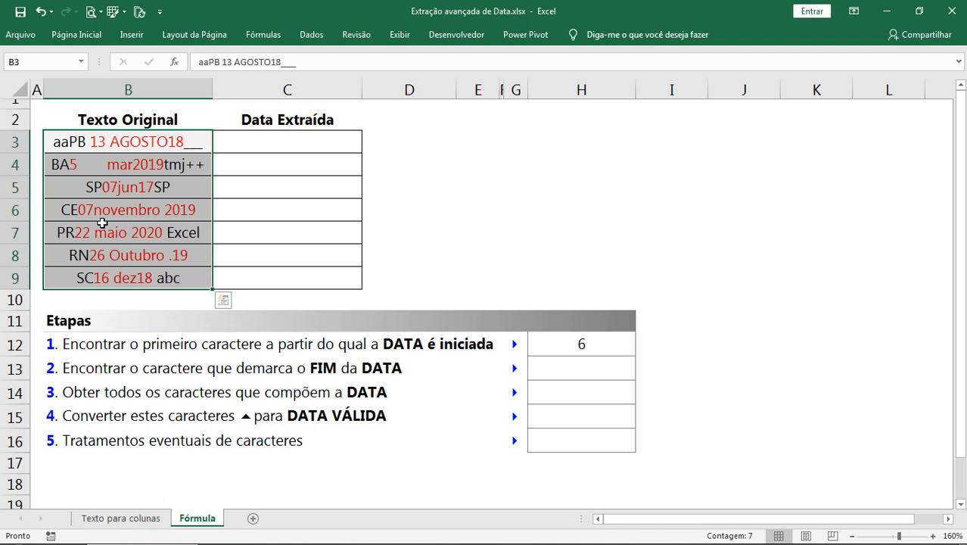
click(122, 369)
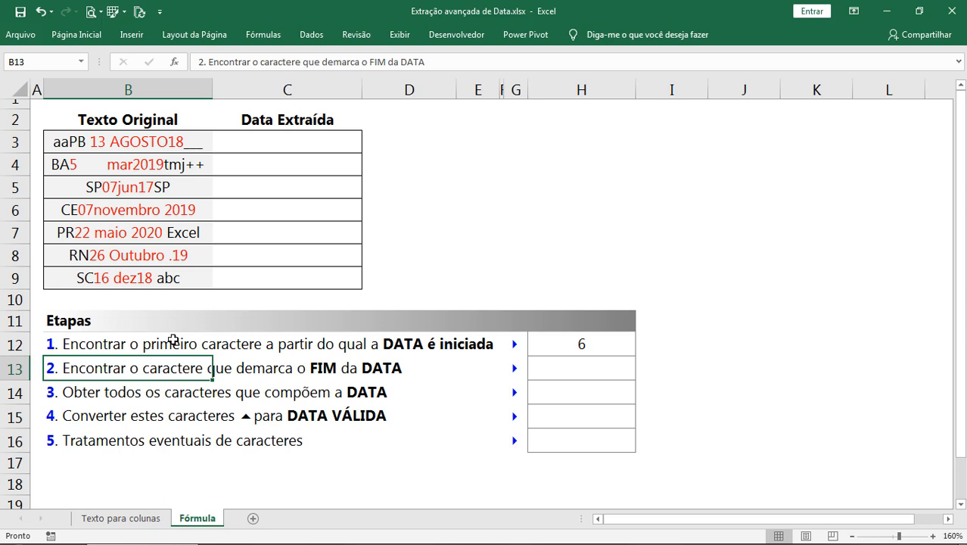
click(558, 347)
Build =LIN(INDIRETO("1:"&NÚM.CARACT(B3))) in H13 and preview its evaluated array, restoring the formula
click(558, 368)
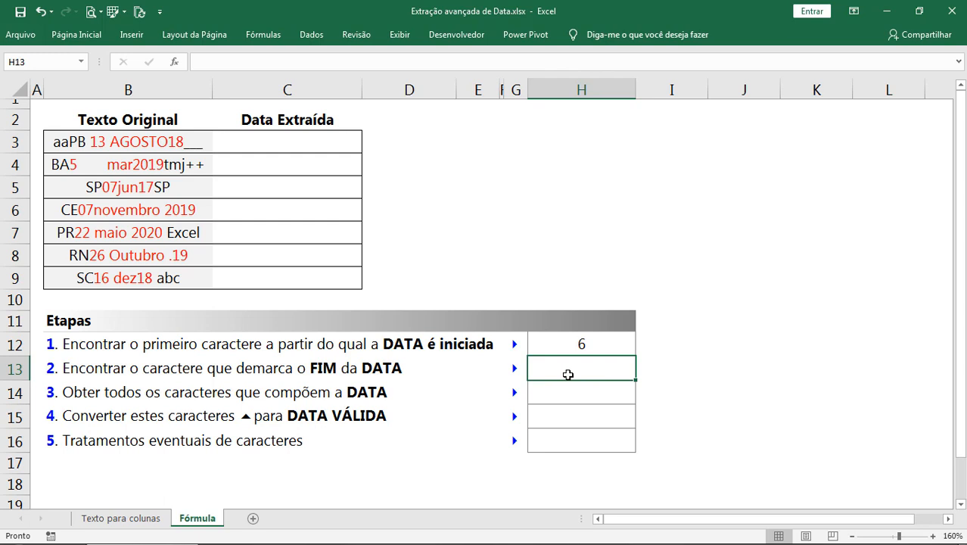
text(=li)
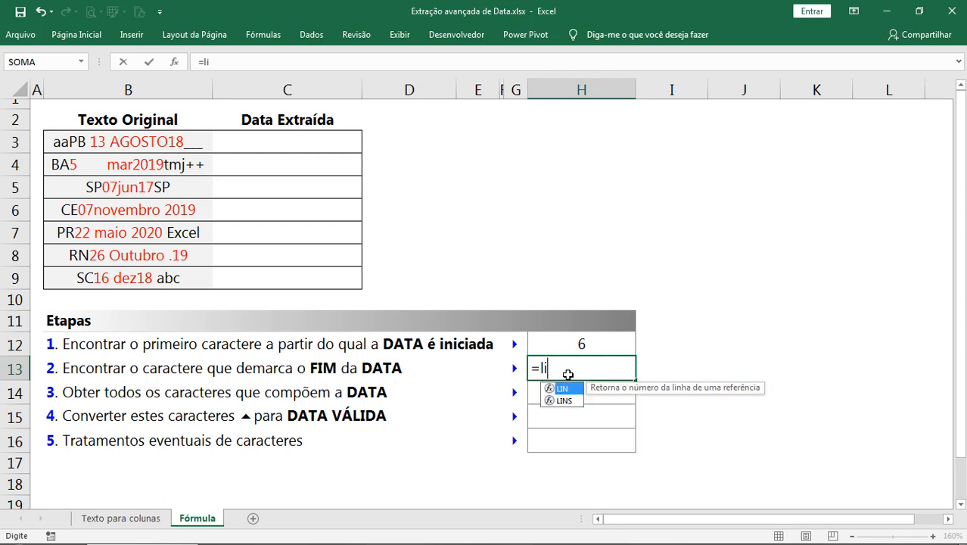
text(n)
key(Tab)
text(in)
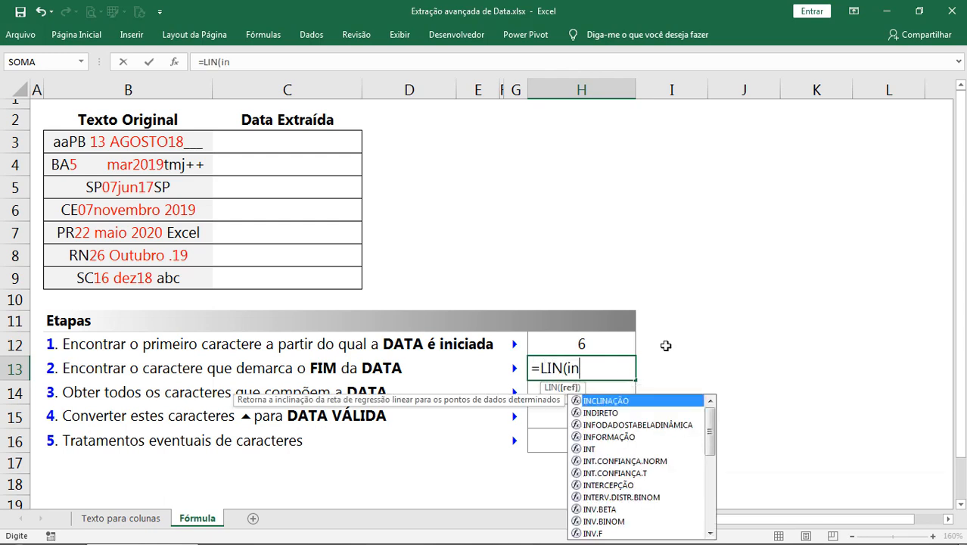
text(d)
key(Tab)
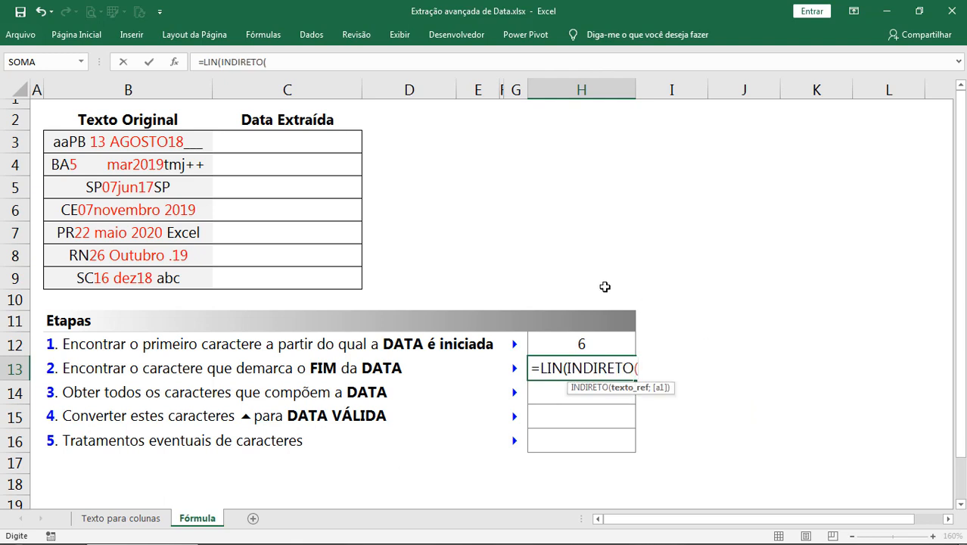
text("1:"&núm)
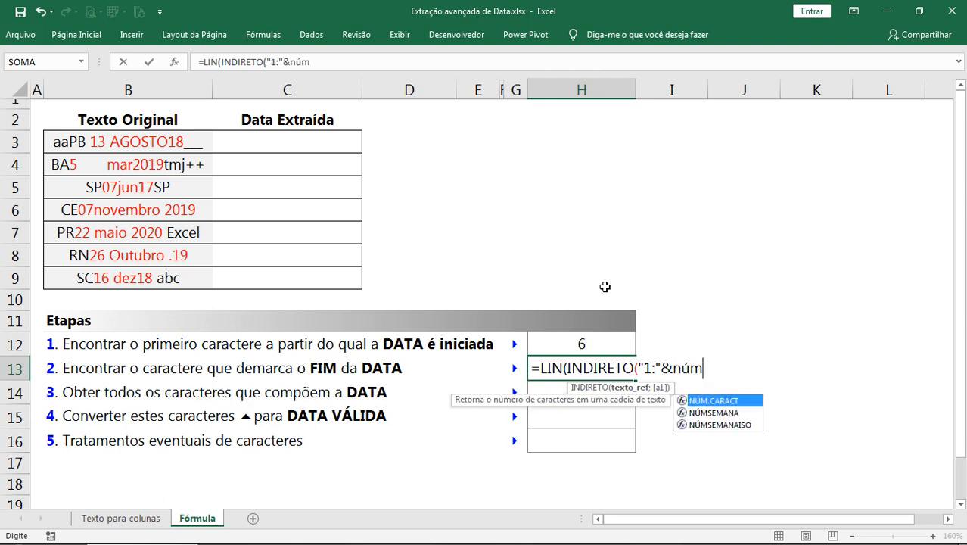
key(Tab)
click(164, 141)
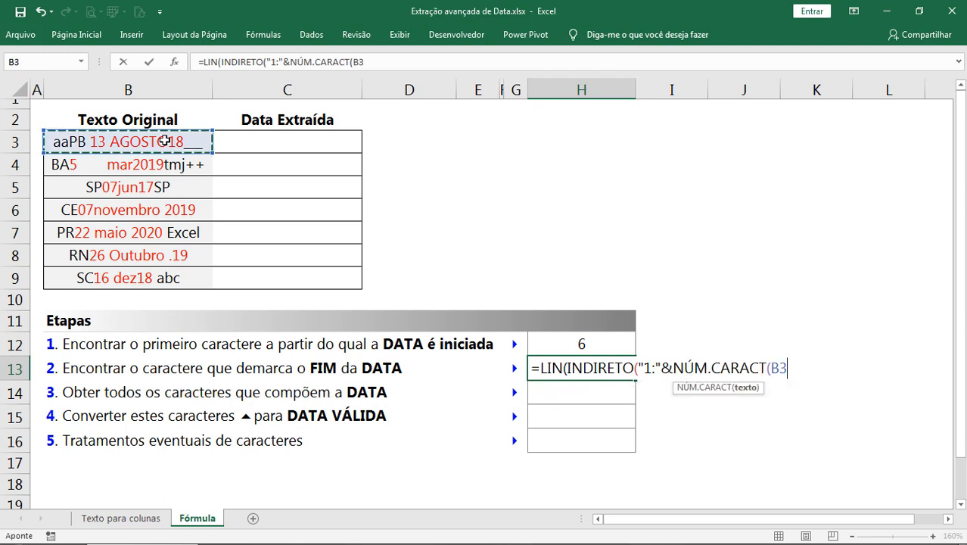
text())
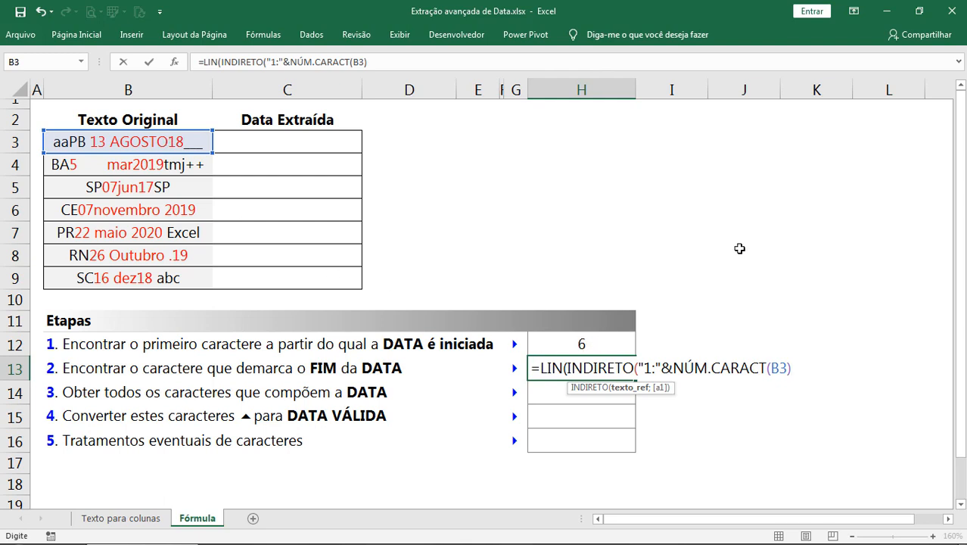
text())
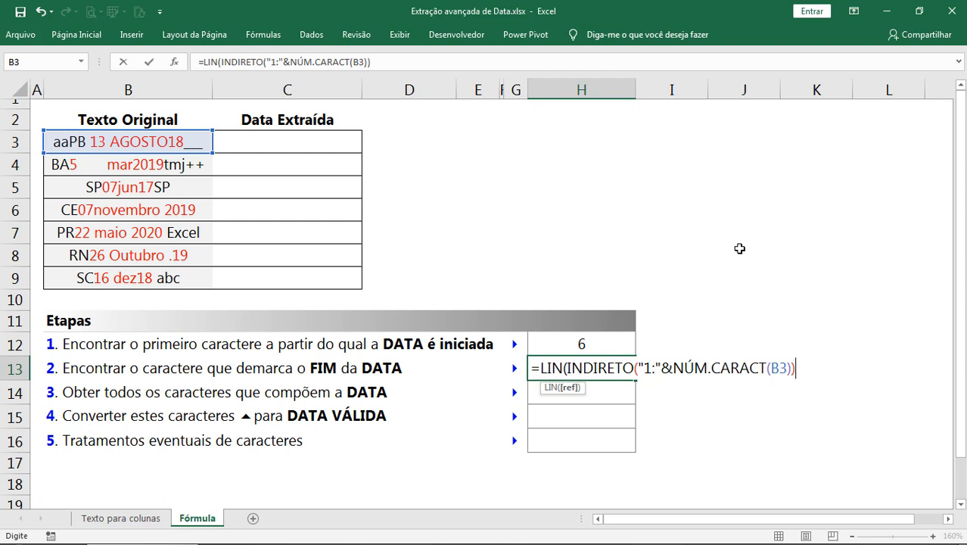
text())
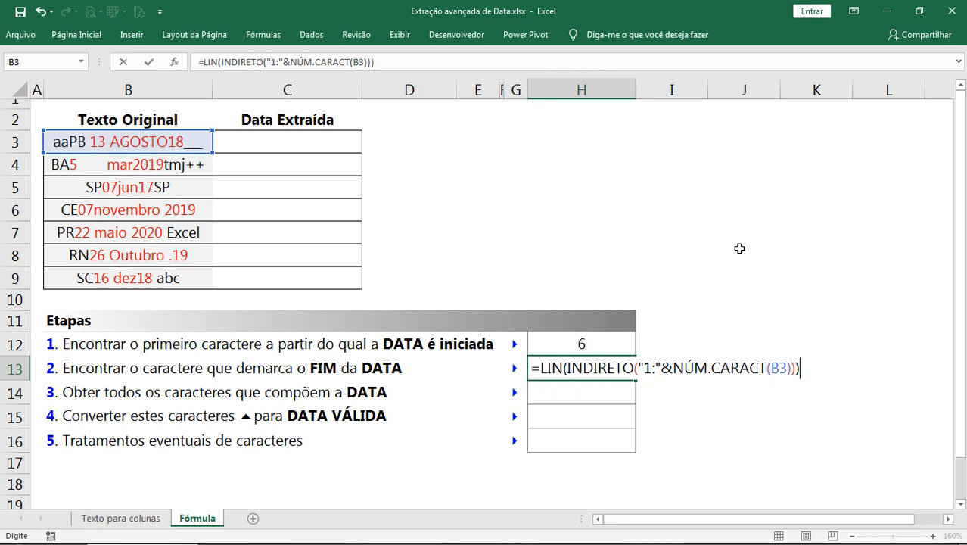
key(F9)
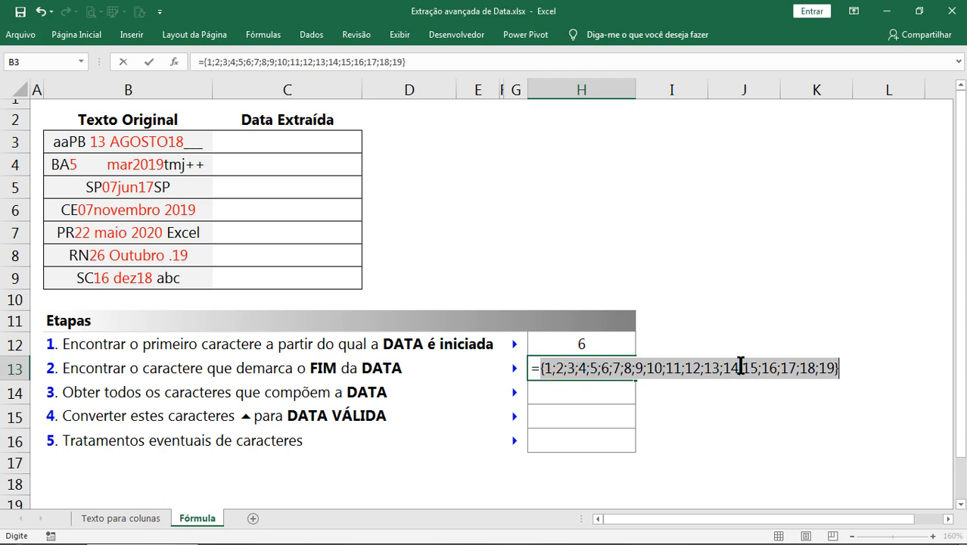
key(ctrl+z)
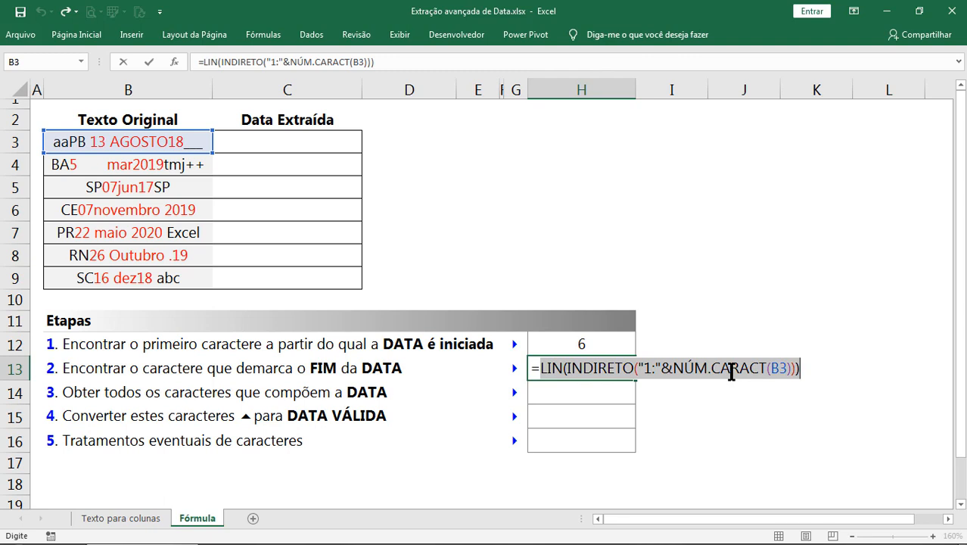
Nest the H13 formula in EXT.TEXTO to split B3 into single characters, making =EXT.TEXTO(B3;LIN(INDIRETO("1:"&NÚM.CARACT(B3)));1)
key(BackSpace)
text(ext)
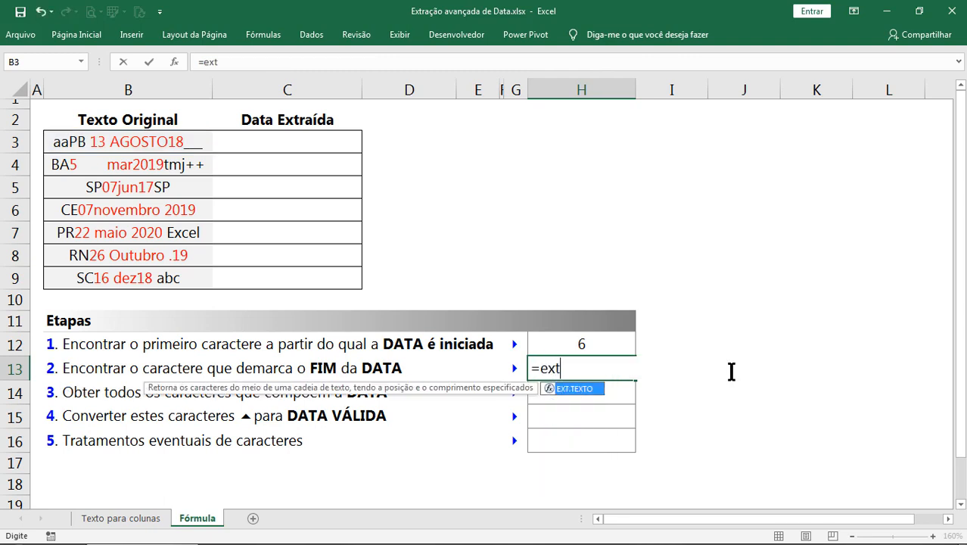
key(Tab)
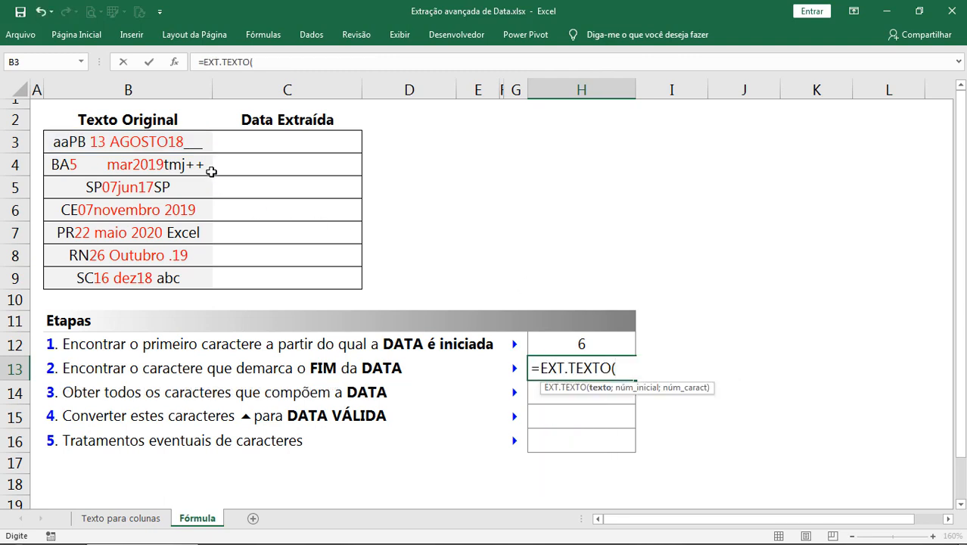
click(168, 144)
text(;)
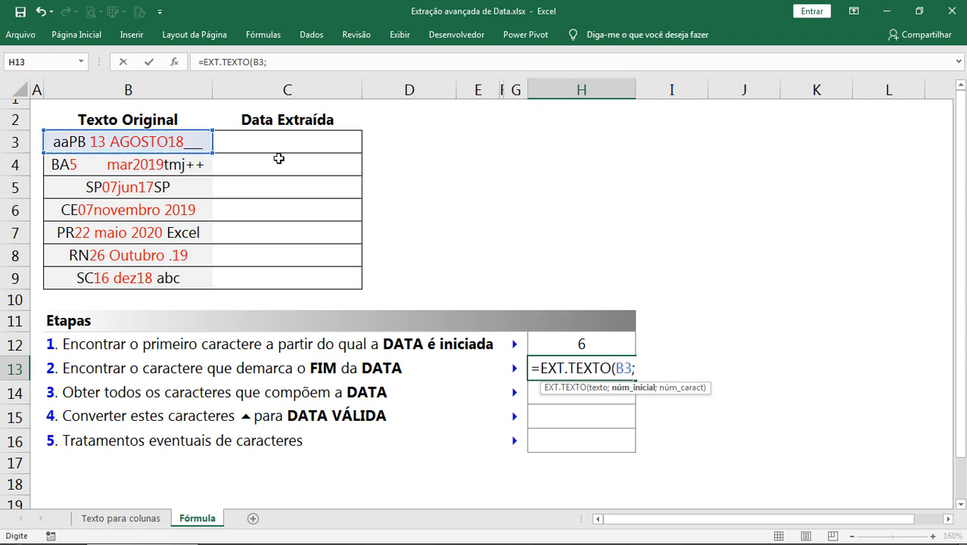
text(LIN(INDIRETO("1:"&NÚM.CARACT(B3))))
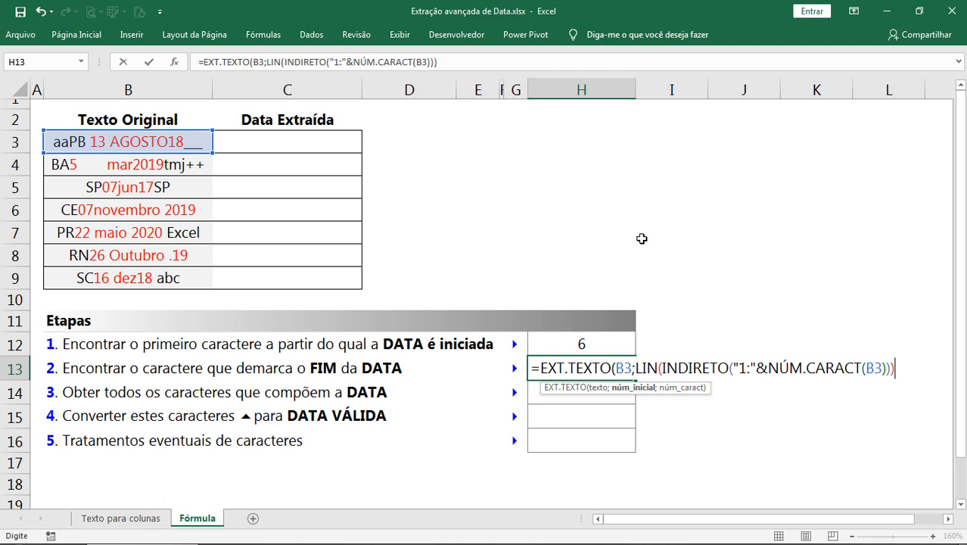
text(;1)
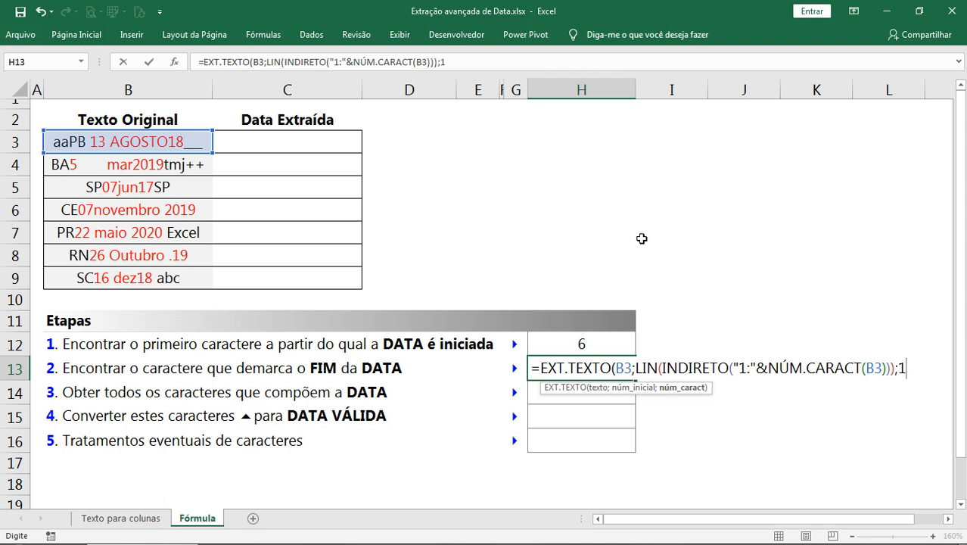
text())
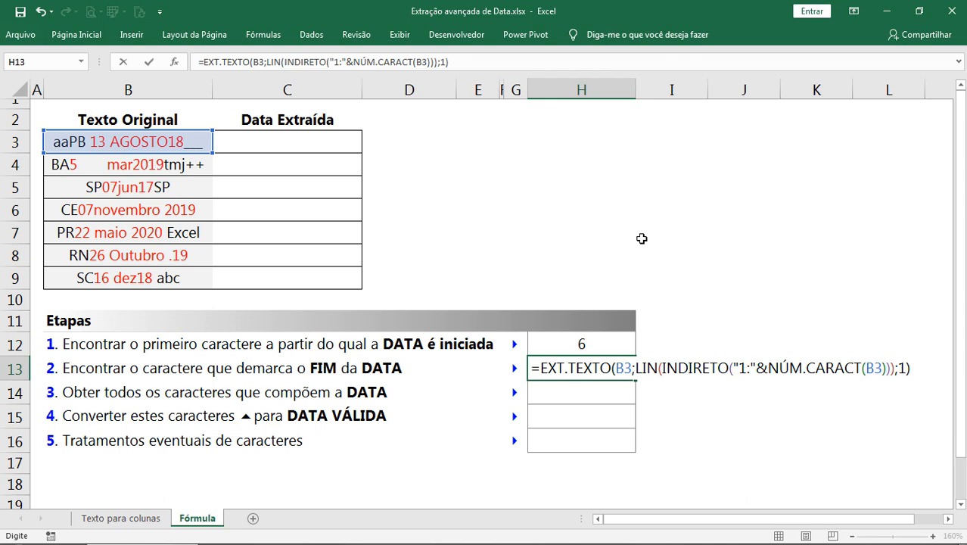
Evaluate the EXT.TEXTO formula in H13 to examine the last digit of the date among the extracted characters, and restore the formula
key(F9)
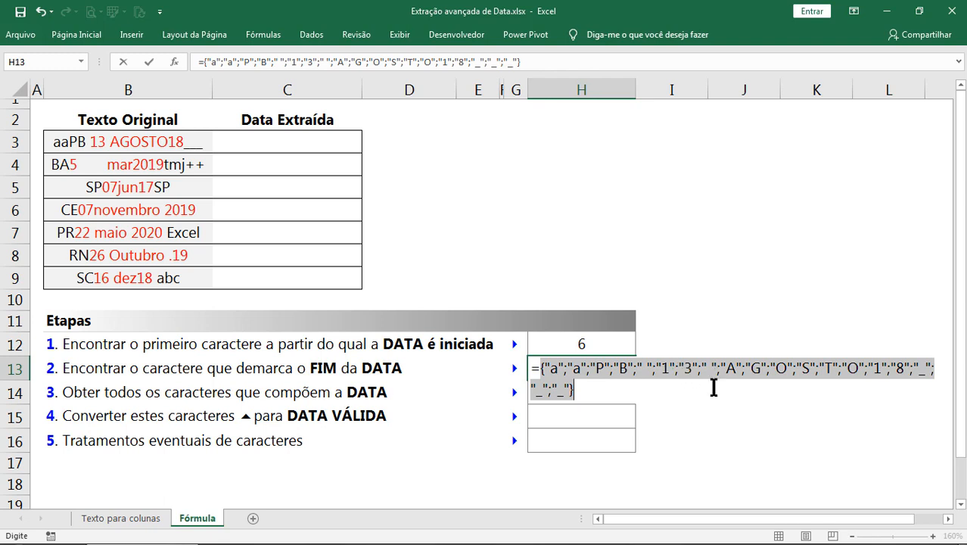
double_click(901, 368)
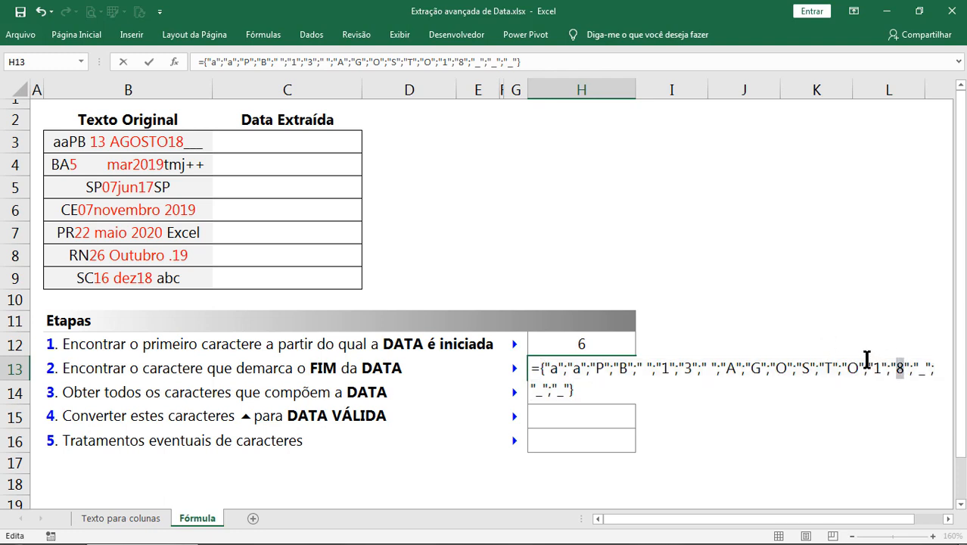
key(ctrl+z)
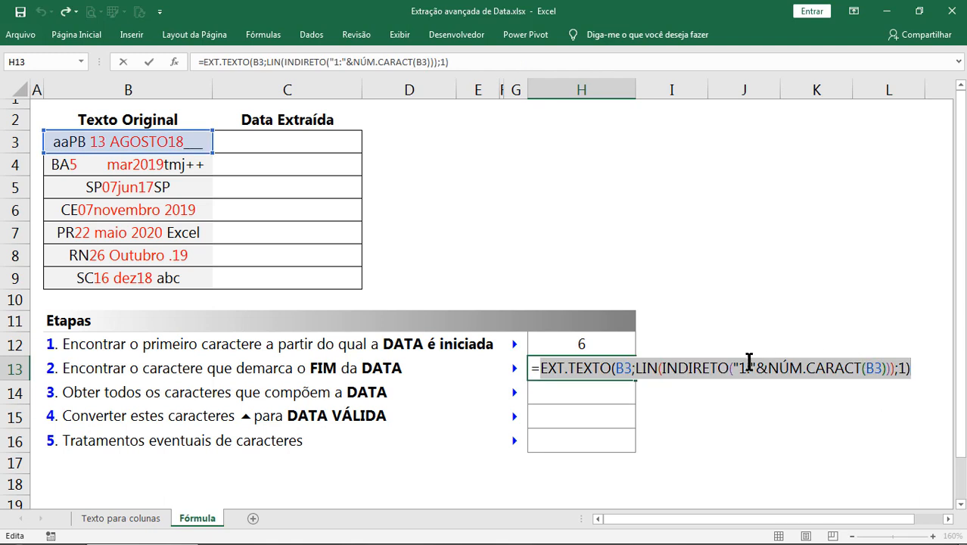
Prefix the EXT.TEXTO formula in H13 with -- and examine the numeric elements of its evaluated array, restoring the formula
click(542, 367)
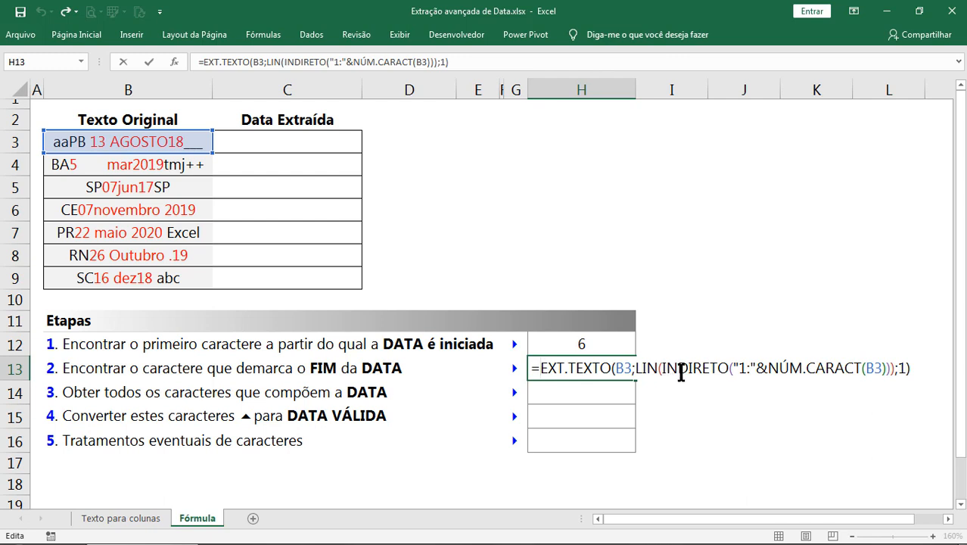
text(--)
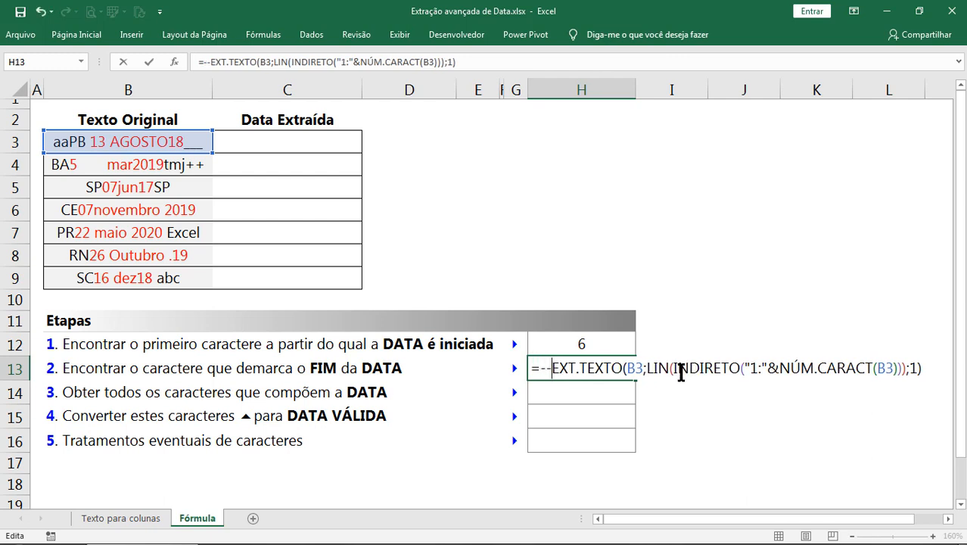
key(shift+End)
key(F9)
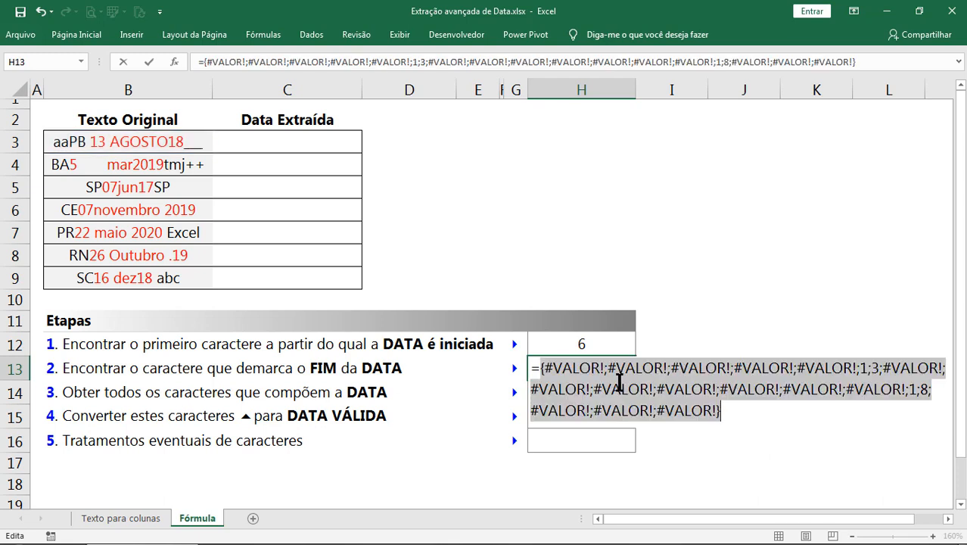
double_click(864, 368)
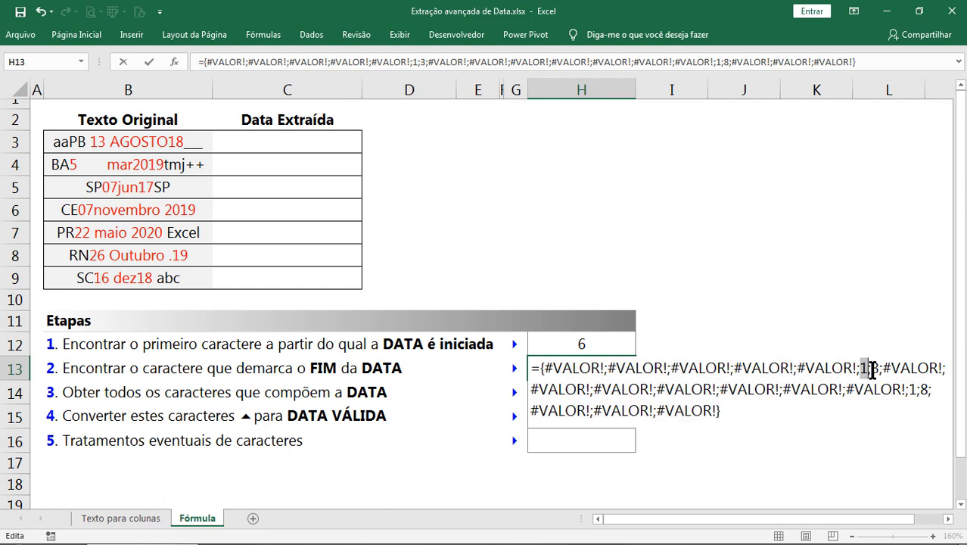
drag(872, 370, 868, 368)
drag(909, 390, 918, 391)
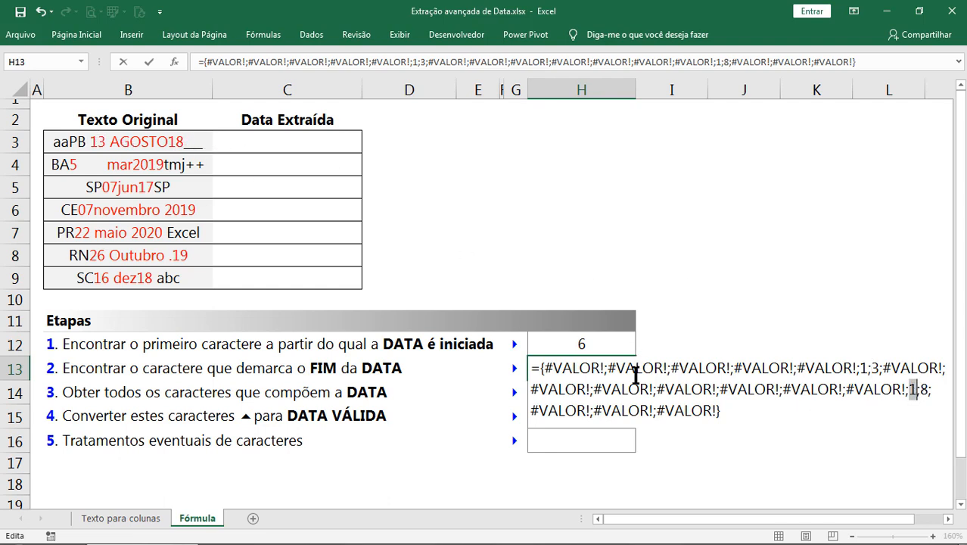
key(ctrl+z)
Wrap the H13 formula in ÉNÚM, making =ÉNÚM(--EXT.TEXTO(B3;LIN(INDIRETO("1:"&NÚM.CARACT(B3)));1))
click(542, 368)
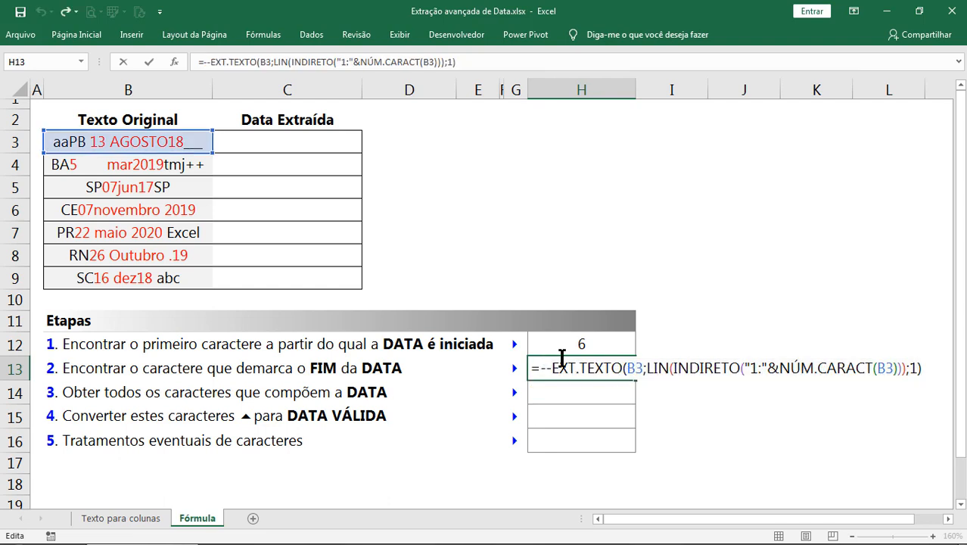
text(é)
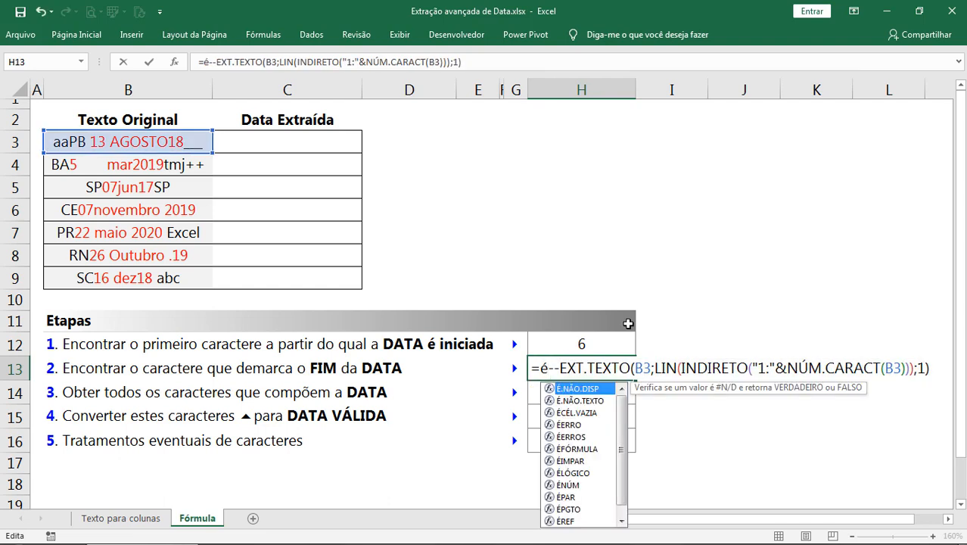
text(n)
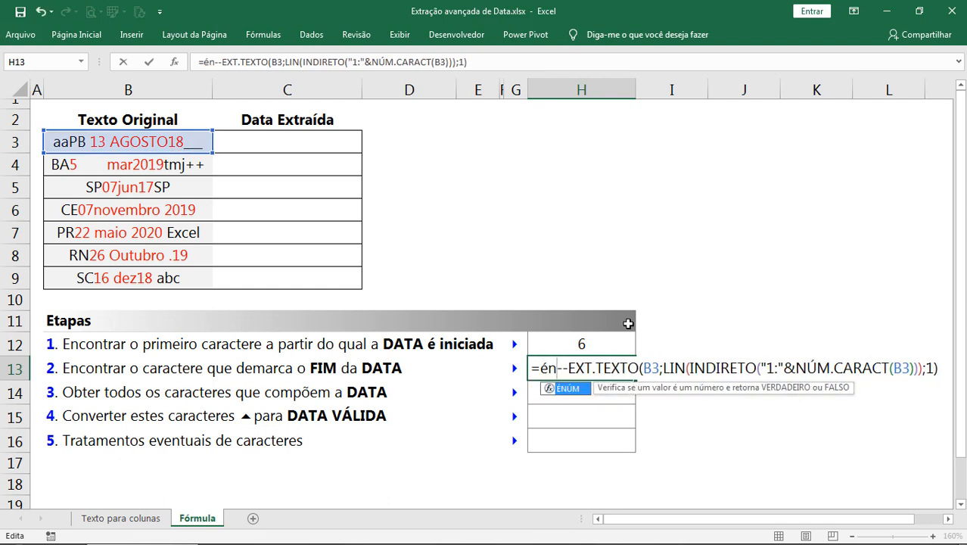
key(Tab)
click(572, 388)
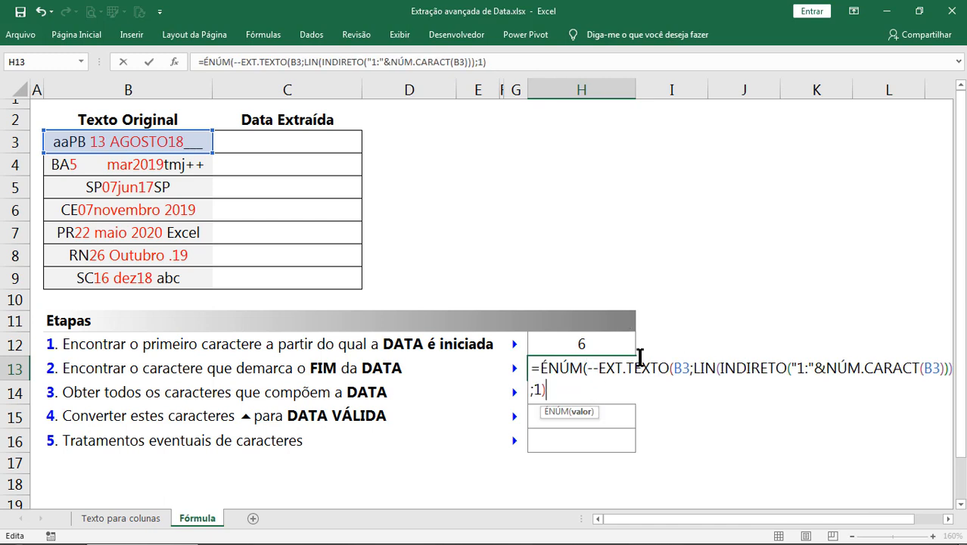
text())
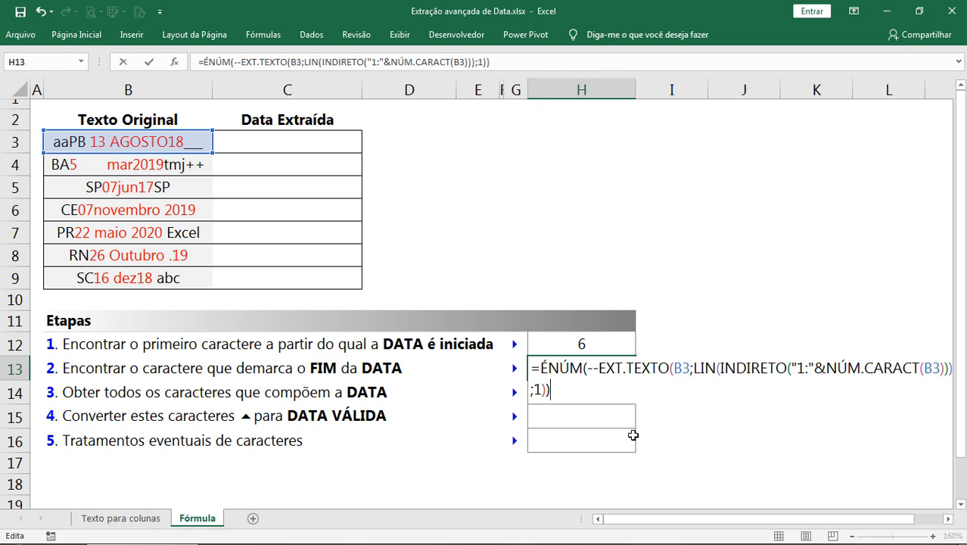
Preview the evaluated ÉNÚM array in H13, and prefix the restored formula with -- to convert its logical values to numbers
key(F9)
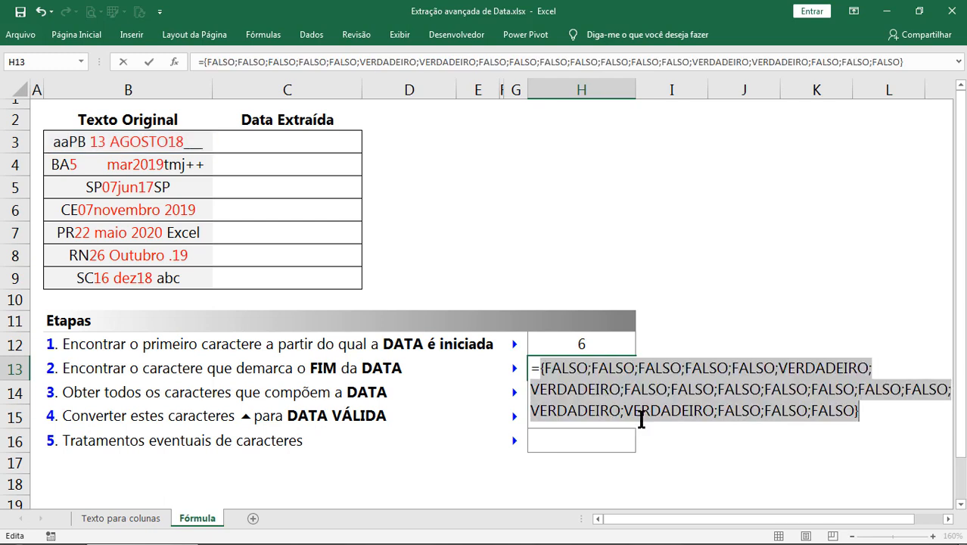
key(ctrl+z)
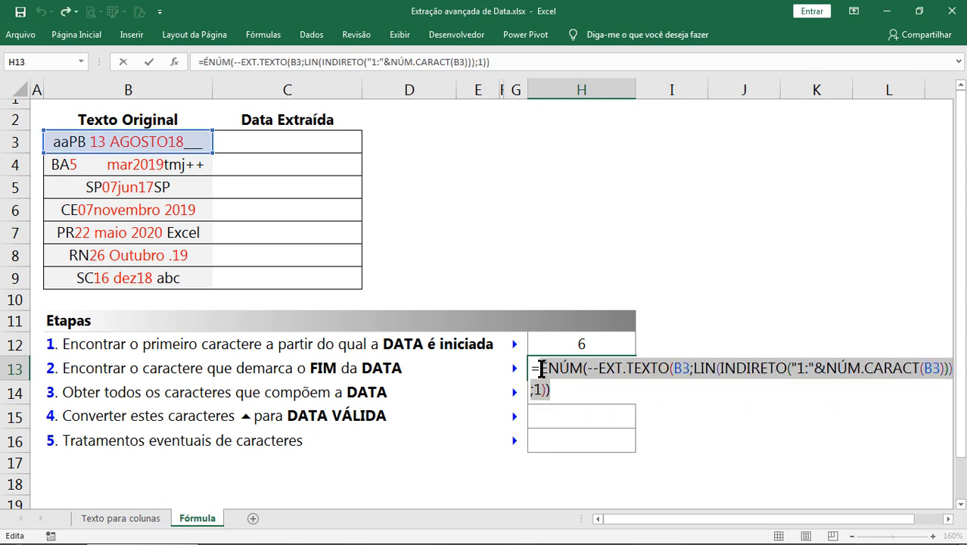
text(--)
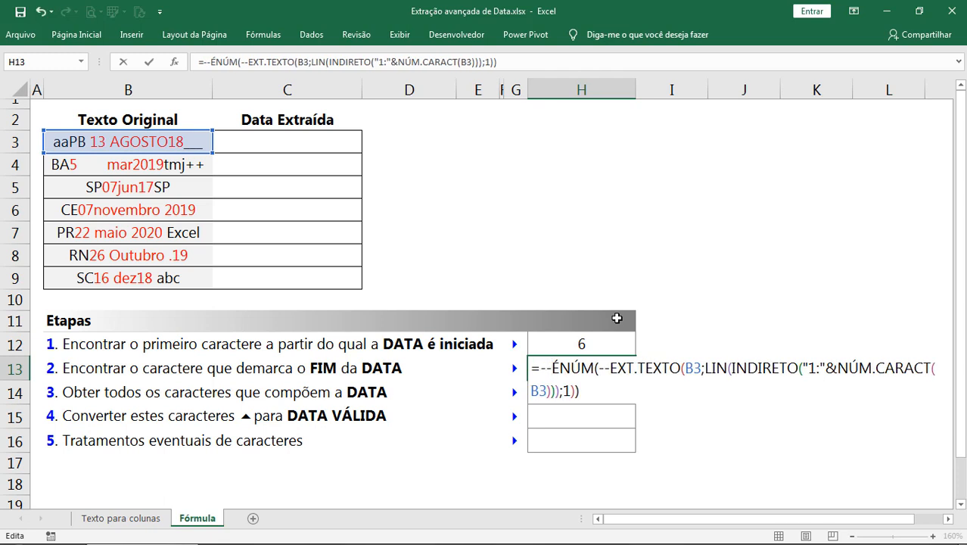
Evaluate the --ÉNÚM formula in H13 to examine the array elements marking the day and year digits, restoring the formula
key(F9)
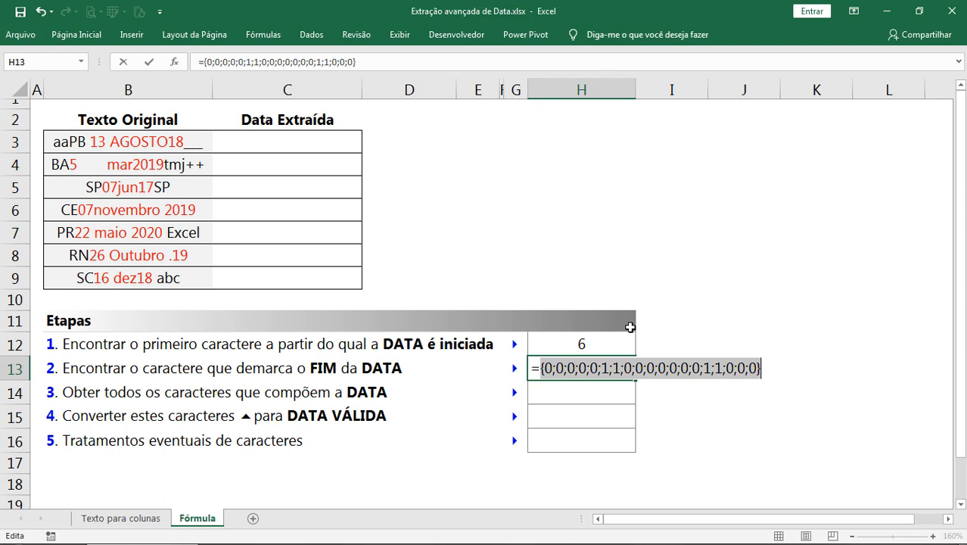
drag(603, 369, 621, 370)
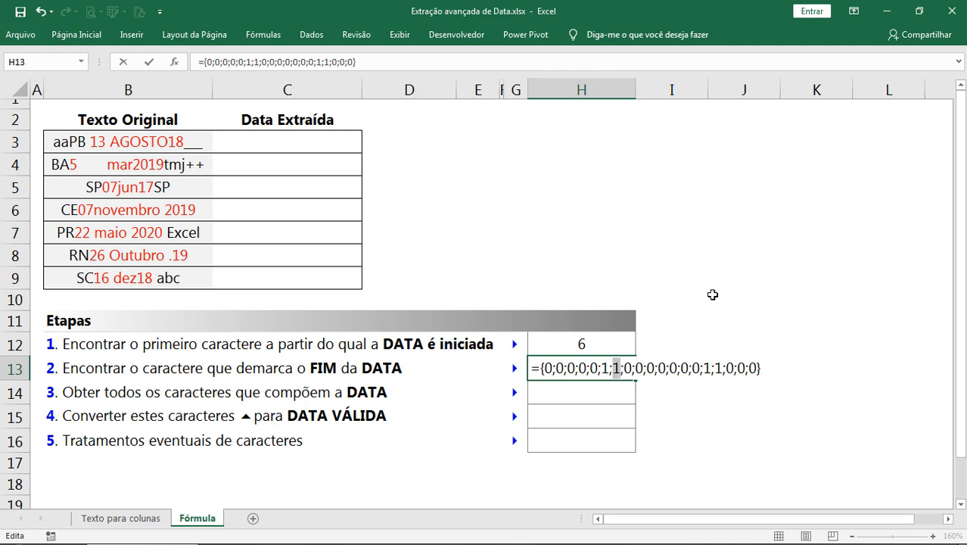
click(716, 362)
drag(716, 364, 720, 364)
key(ctrl+z)
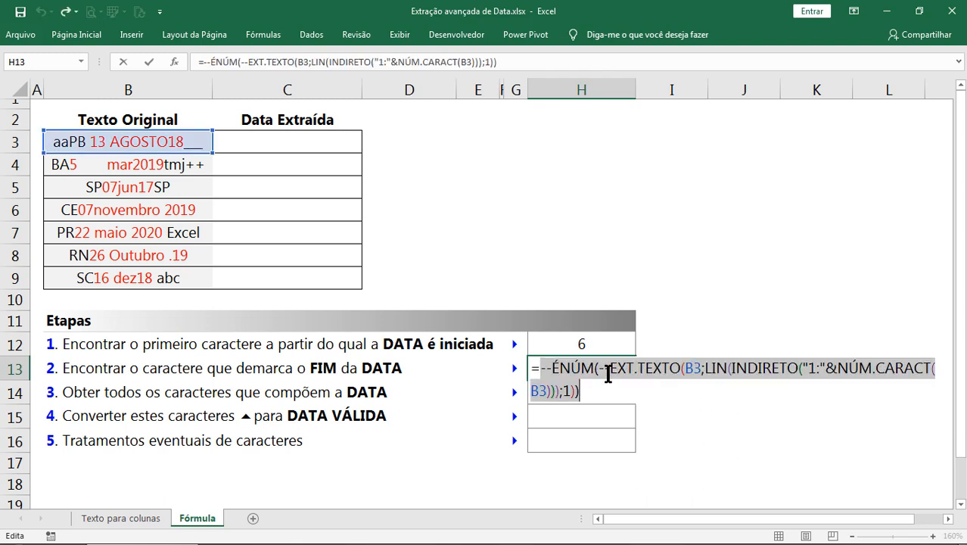
key(F9)
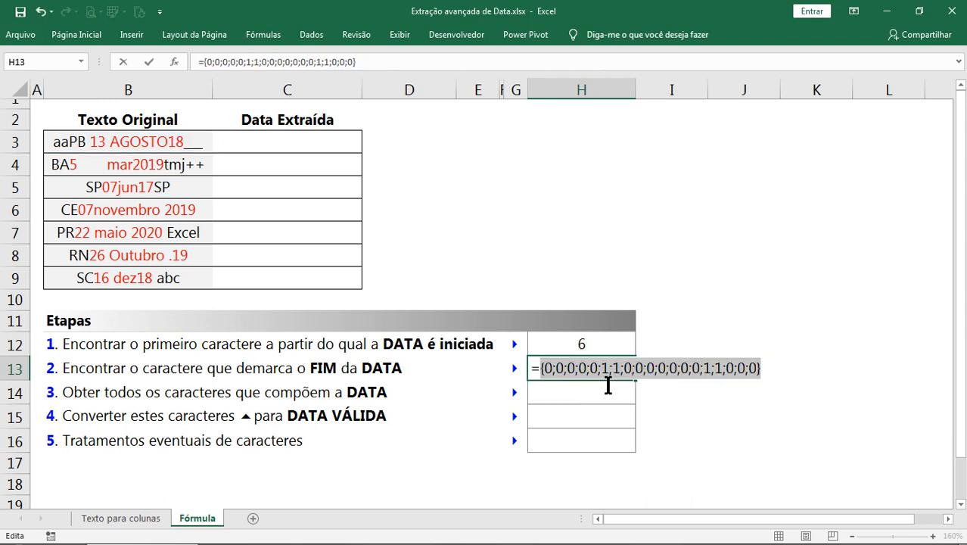
key(ctrl+z)
Multiply the H13 formula by a copy of its position array, appending *(LIN(INDIRETO("1:"&NÚM.CARACT(B3))))
click(598, 391)
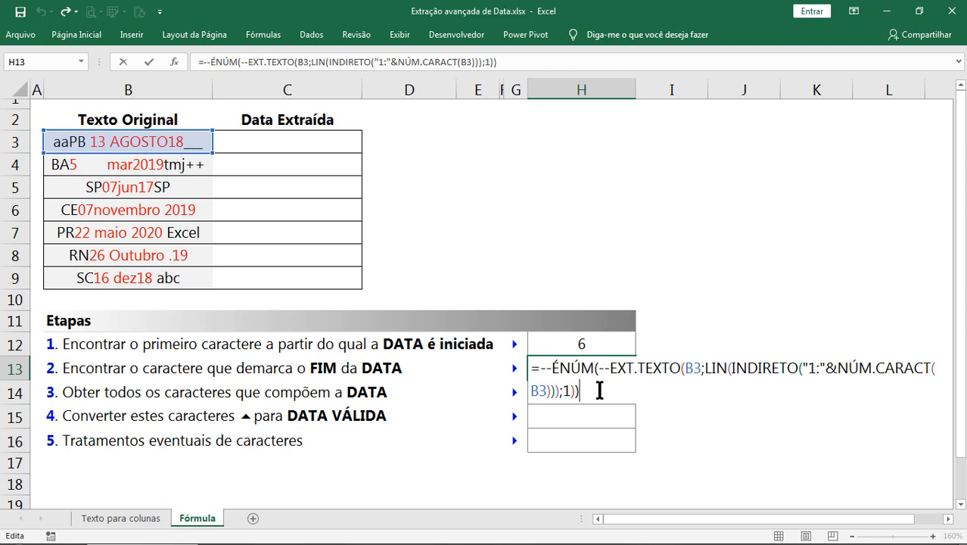
text(*)
drag(705, 370, 560, 390)
key(ctrl+c)
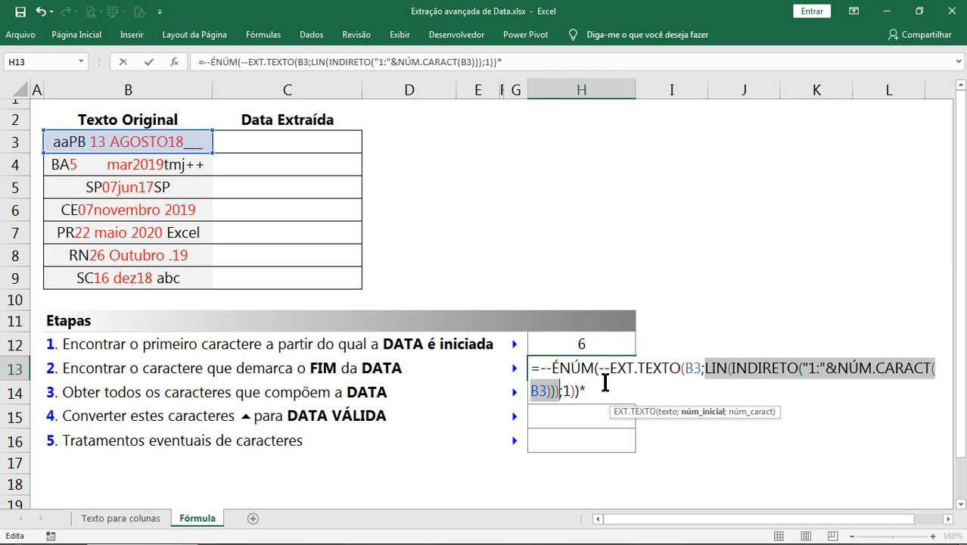
click(660, 382)
text(*())
key(Left)
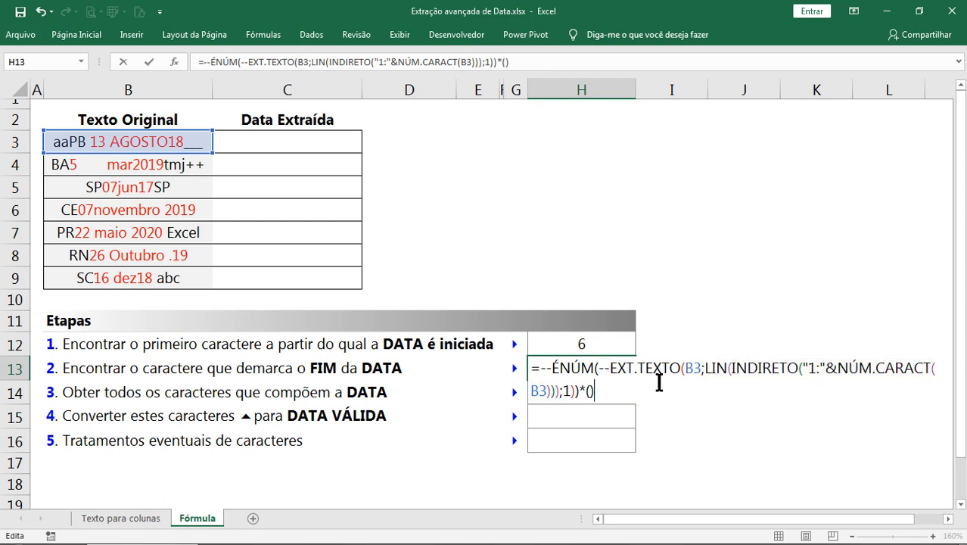
key(ctrl+v)
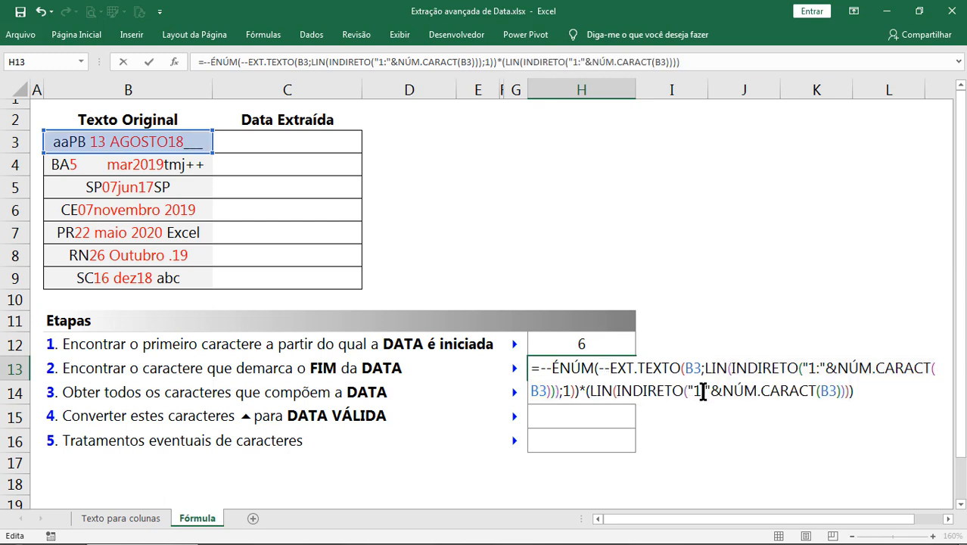
Evaluate the multiplied formula in H13 to examine each nonzero digit position in the array, and restore the formula
key(F9)
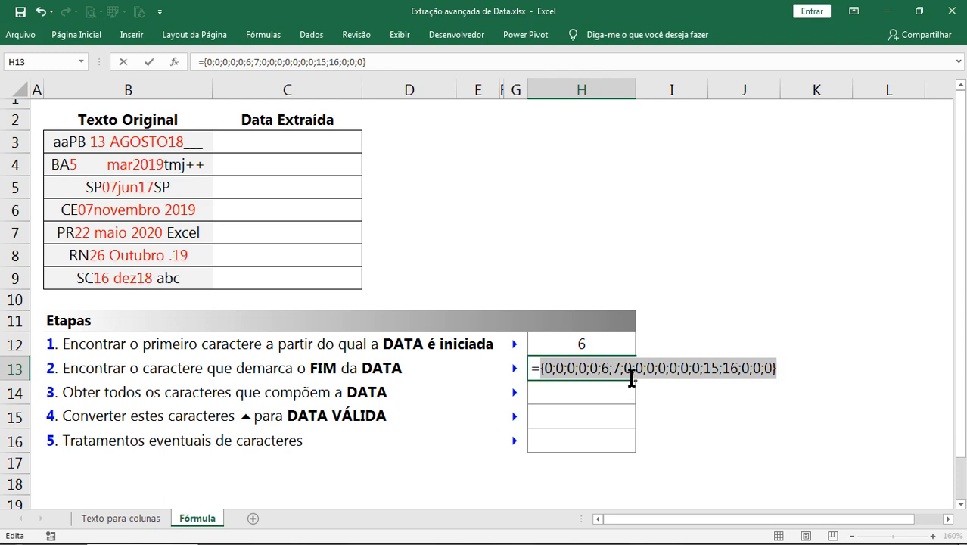
double_click(606, 369)
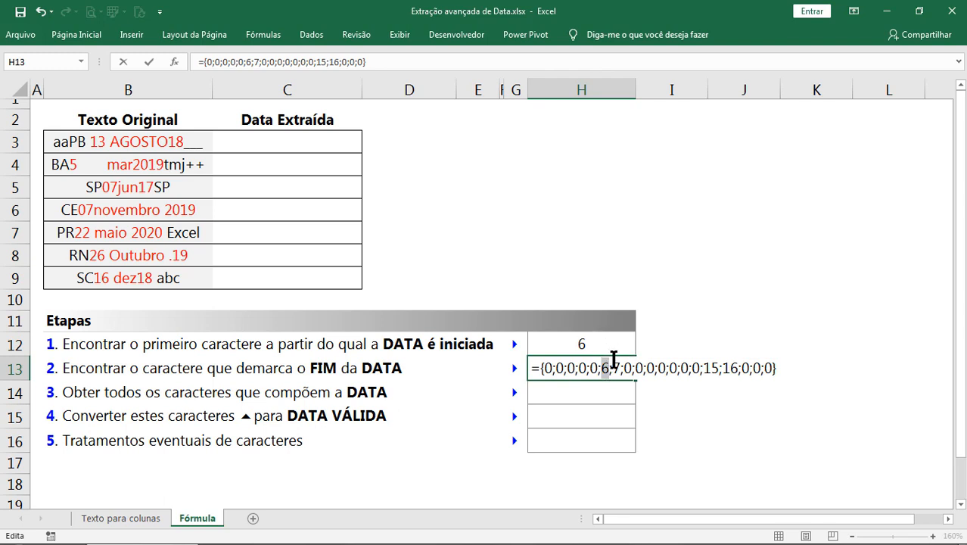
double_click(617, 368)
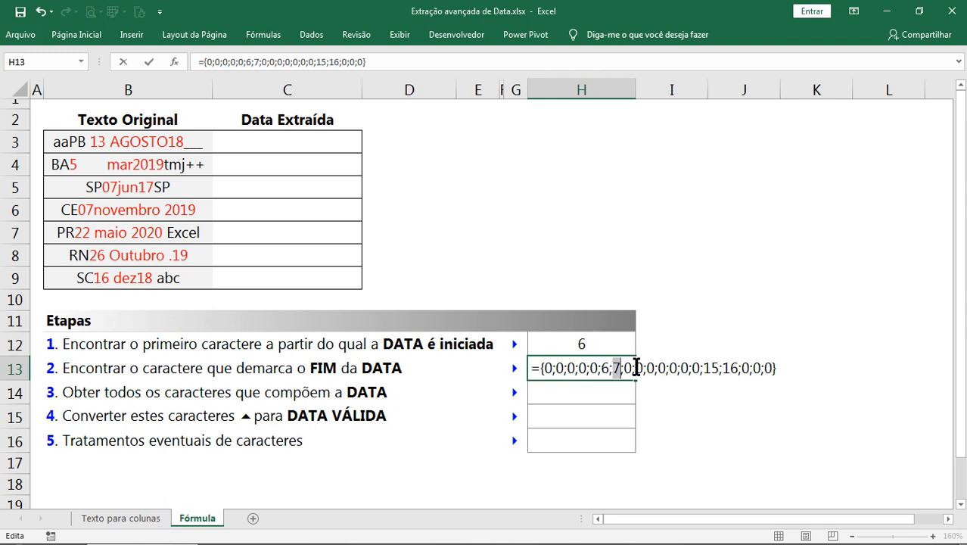
double_click(706, 368)
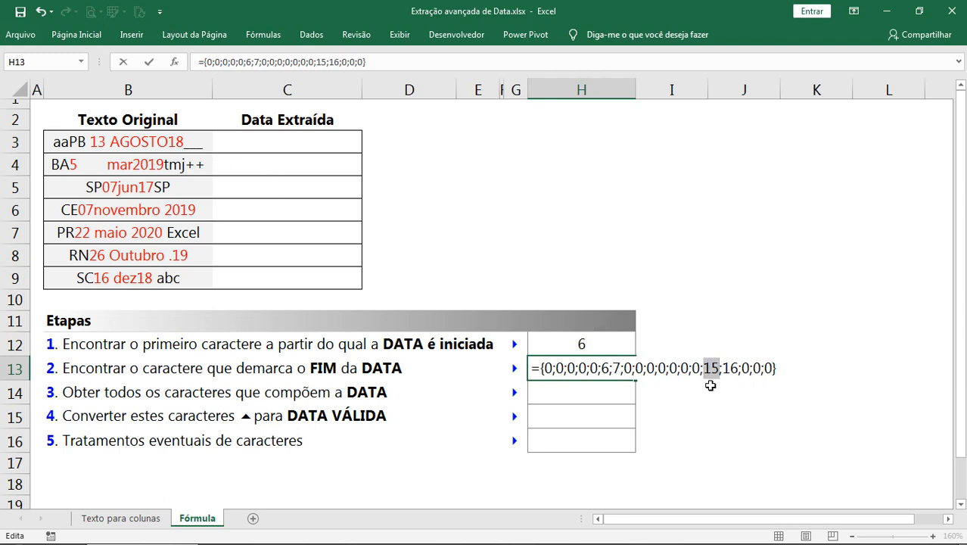
double_click(731, 369)
key(ctrl+z)
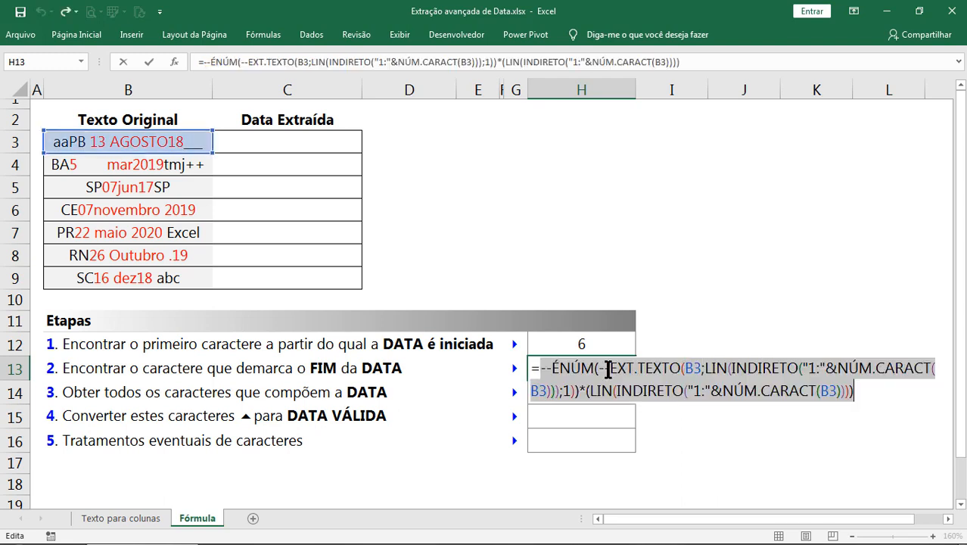
Wrap the whole H13 expression in MÁXIMO and enter it as an array formula
click(542, 369)
text(máxi)
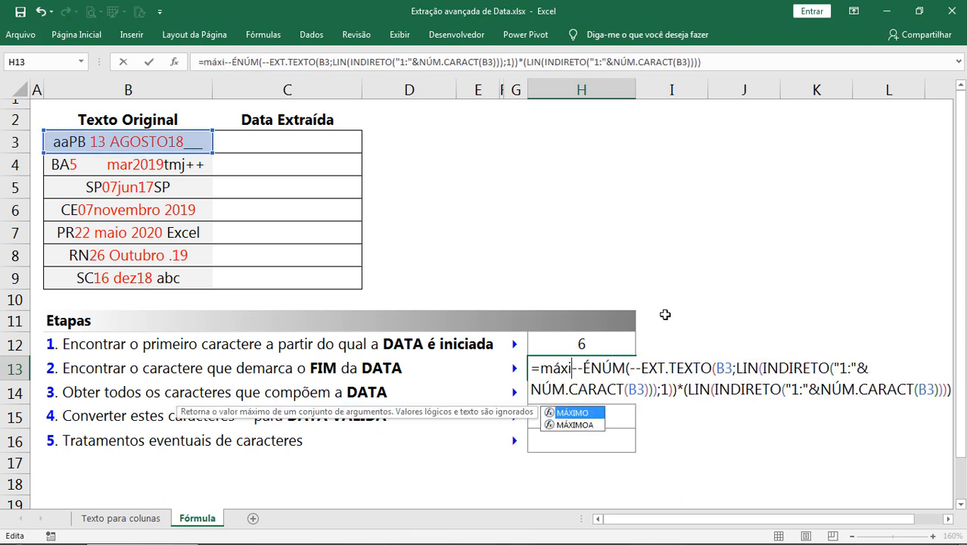
key(Tab)
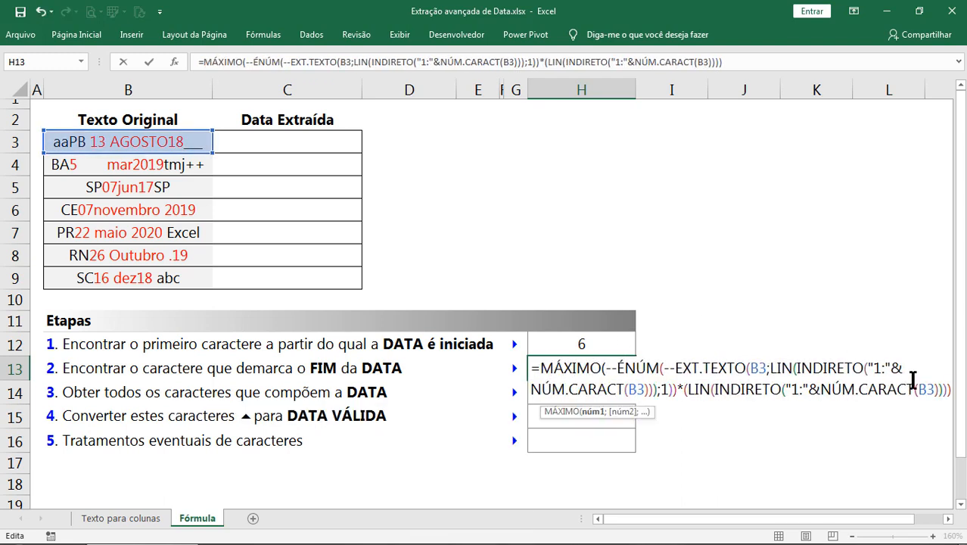
click(743, 63)
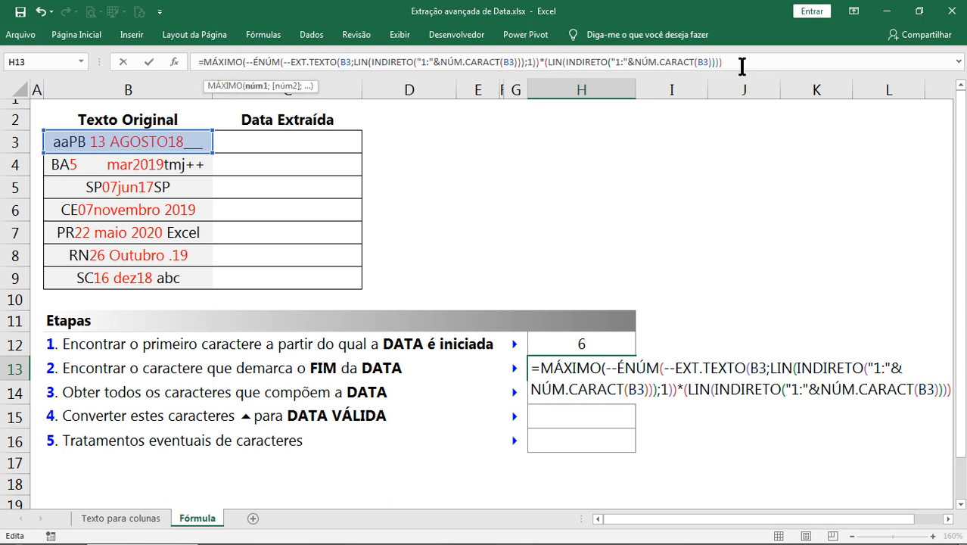
text())
key(ctrl+shift+Return)
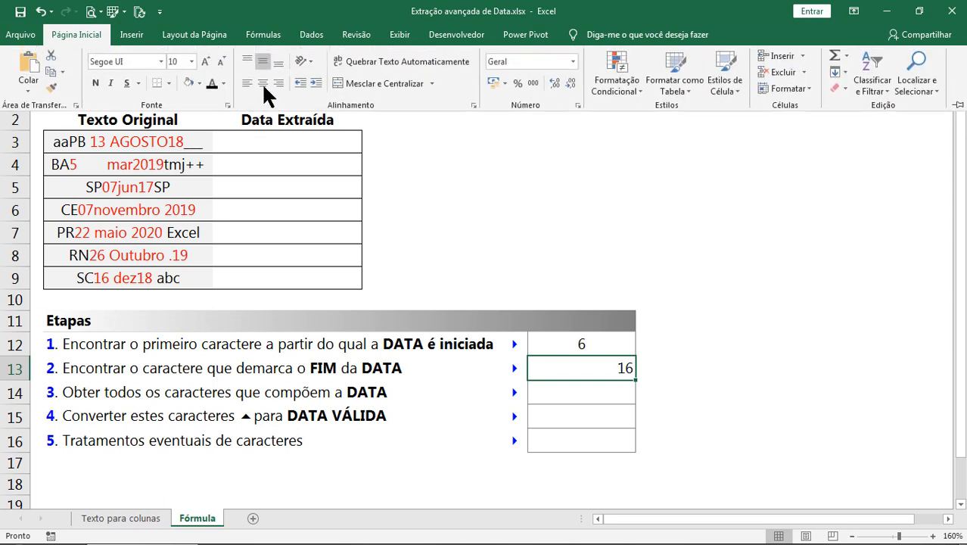
Center the contents of the result cells H12:H16 horizontally
click(594, 371)
click(595, 350)
drag(595, 350, 594, 440)
click(76, 34)
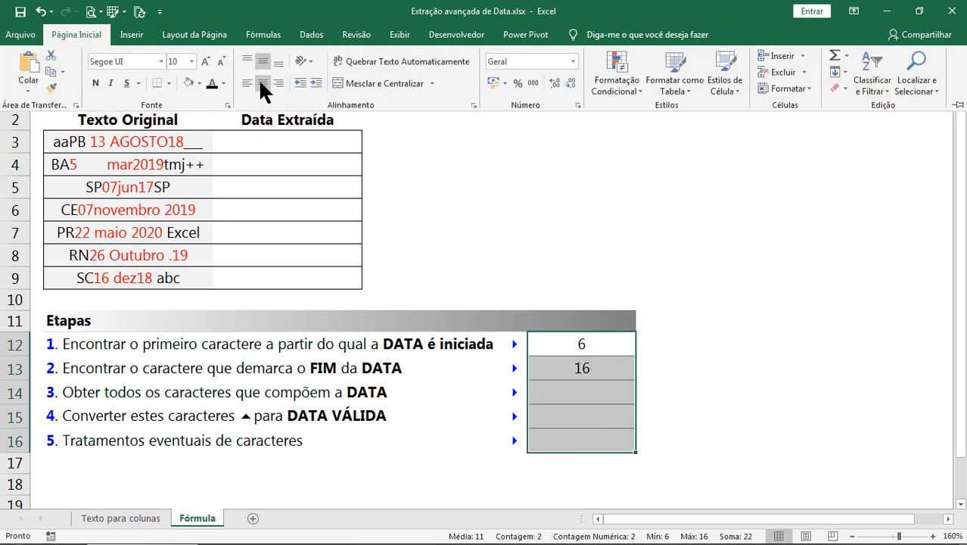
click(612, 361)
Compare the end and start positions in H13 and H12 with the date's first and last digits in B3
click(615, 369)
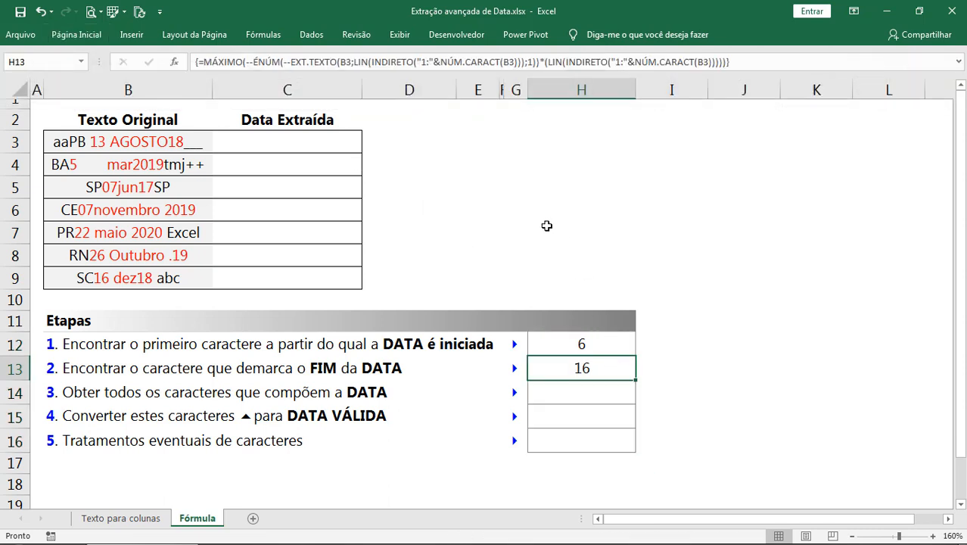
click(600, 347)
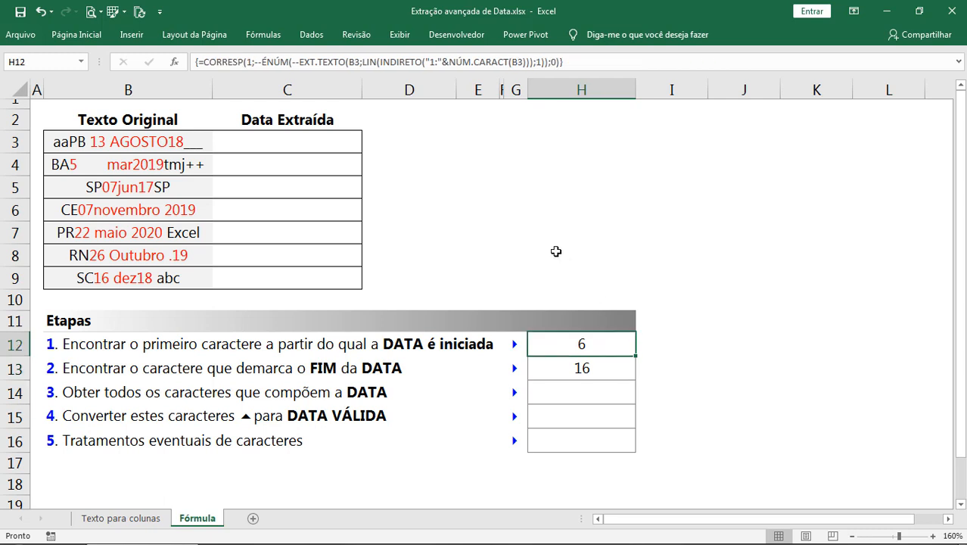
double_click(90, 142)
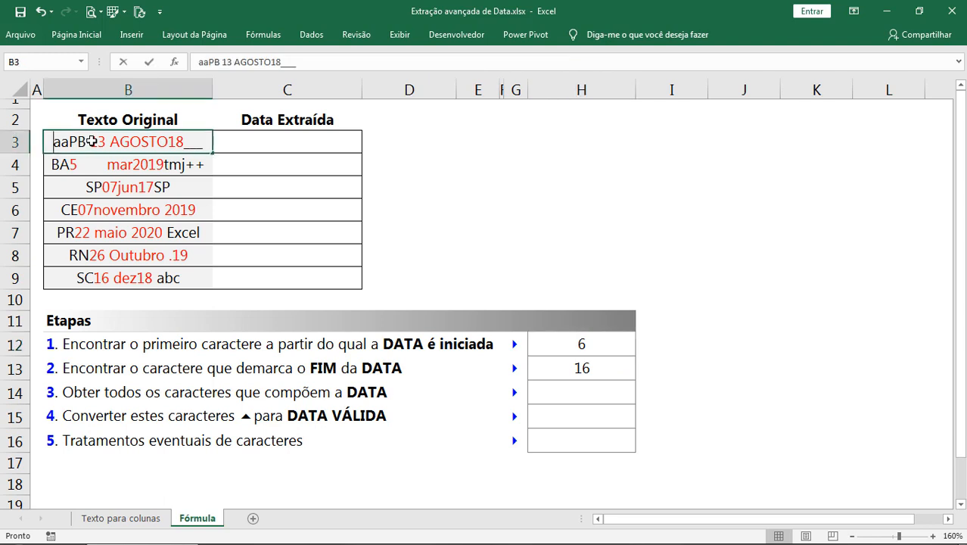
drag(90, 142, 98, 142)
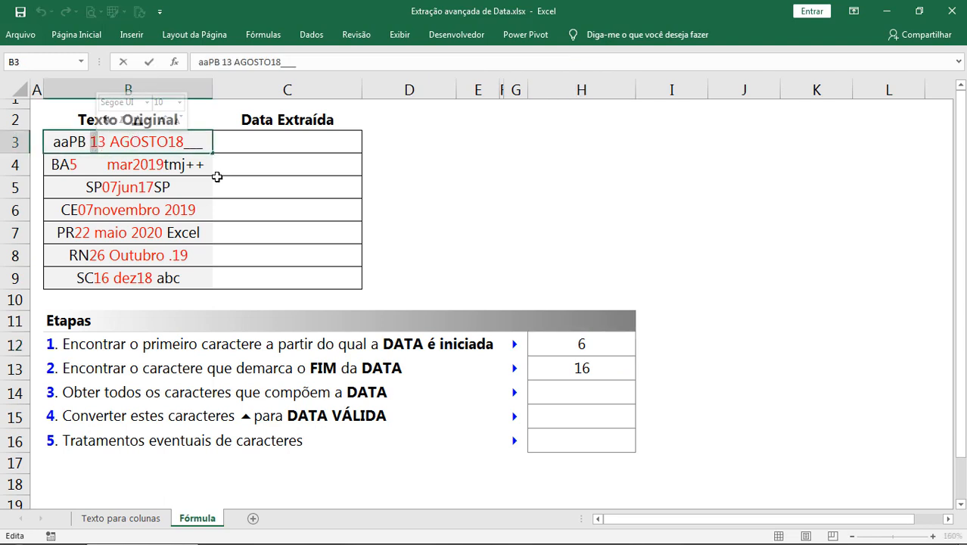
click(184, 142)
drag(184, 142, 175, 143)
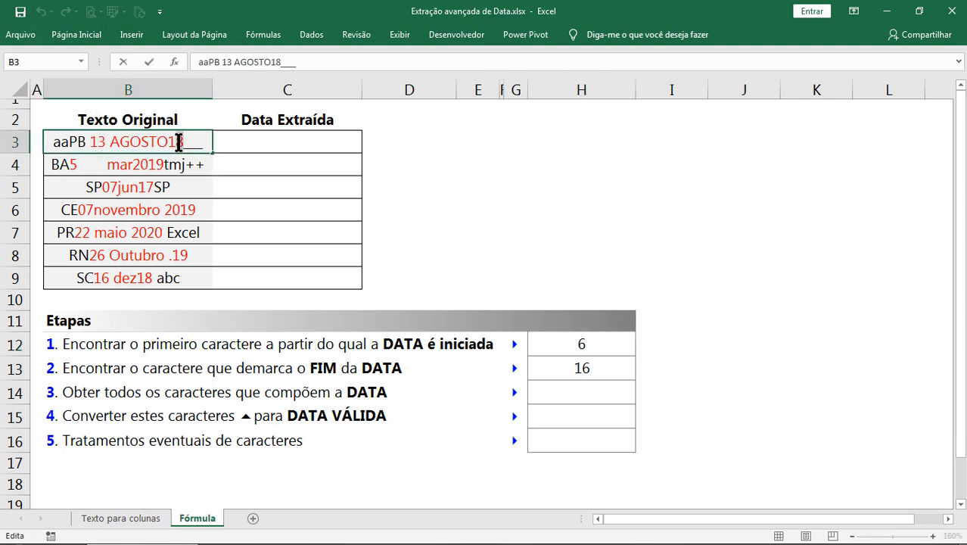
drag(90, 142, 184, 141)
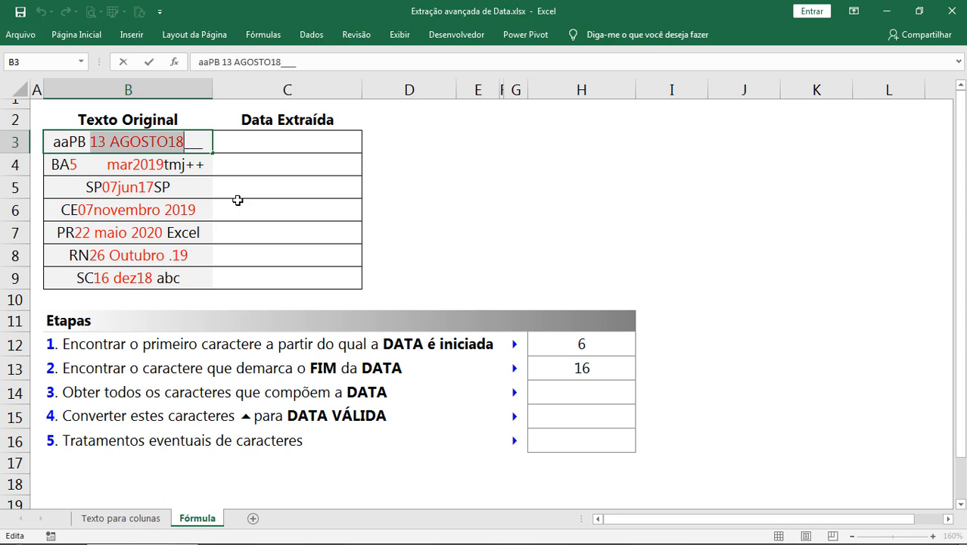
click(515, 209)
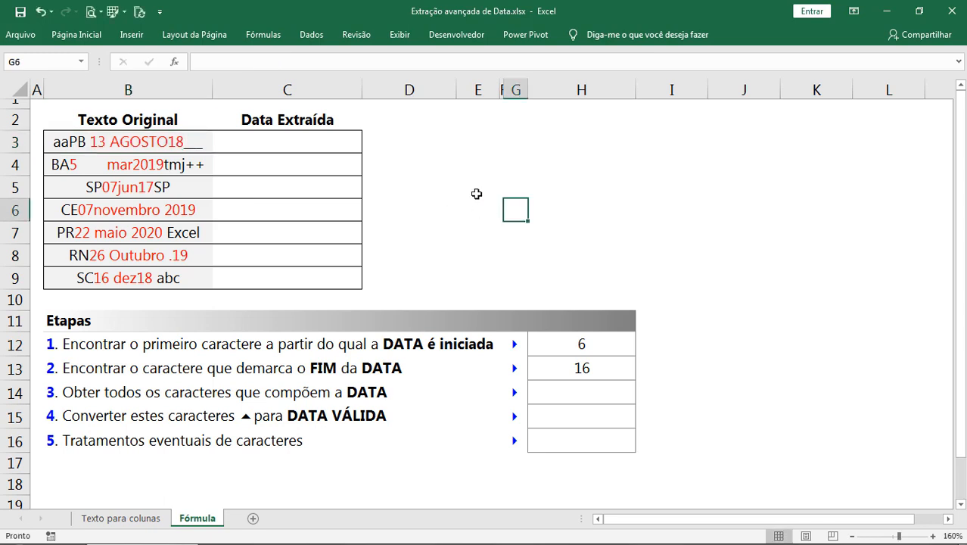
click(206, 140)
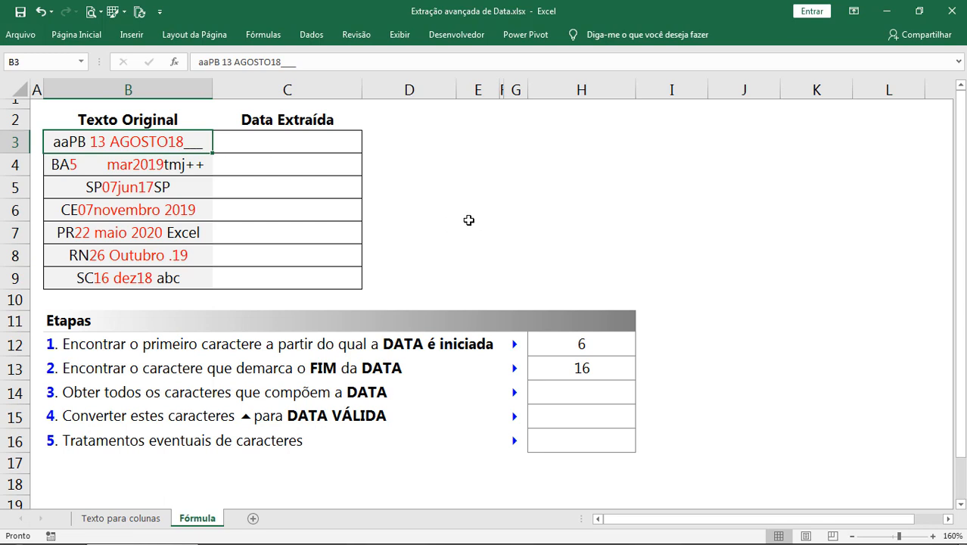
click(598, 344)
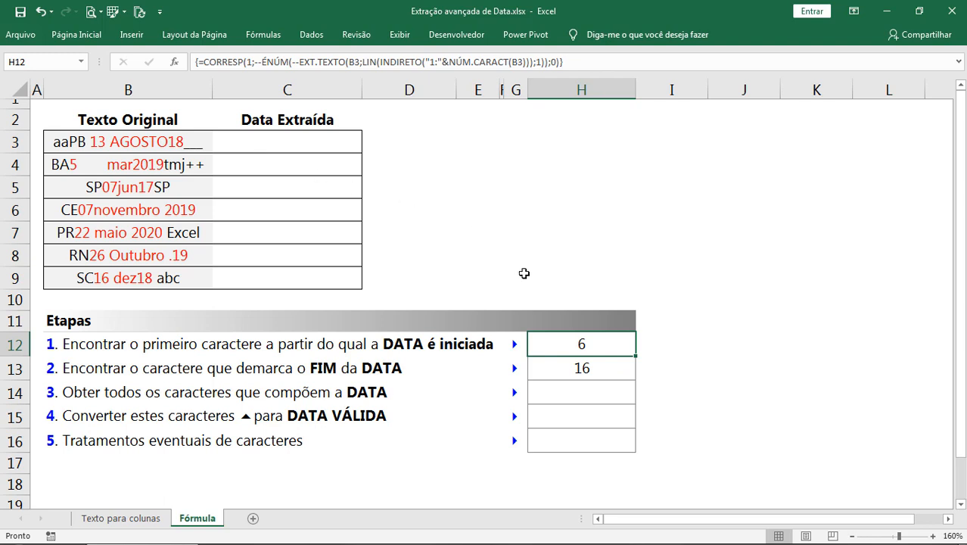
click(553, 146)
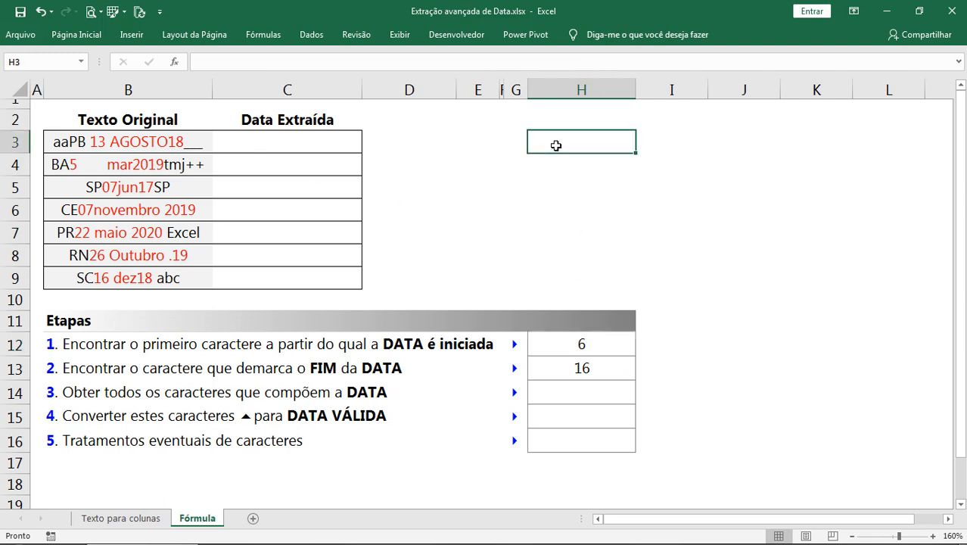
click(432, 145)
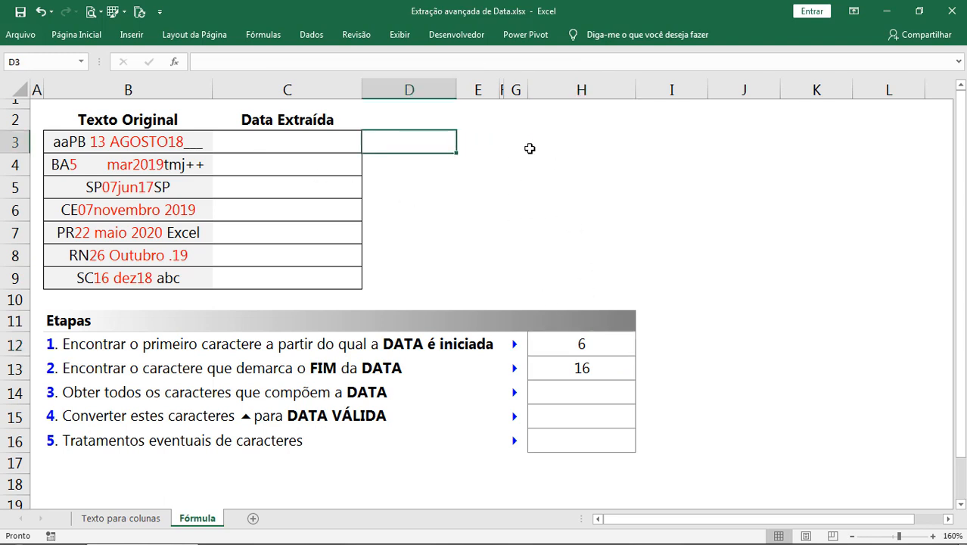
click(566, 145)
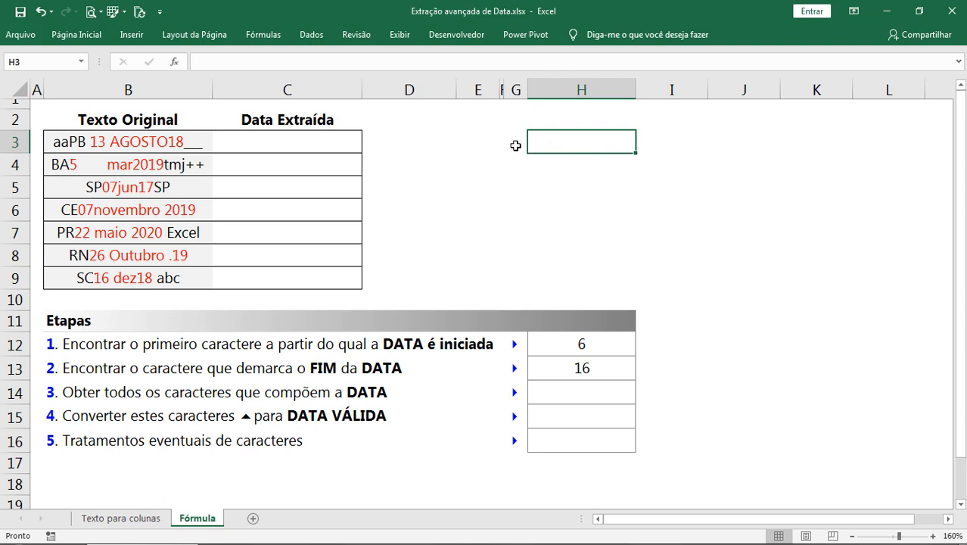
Highlight the date portion of the text in B3 and review the end and start position formulas in H13 and H12
double_click(106, 141)
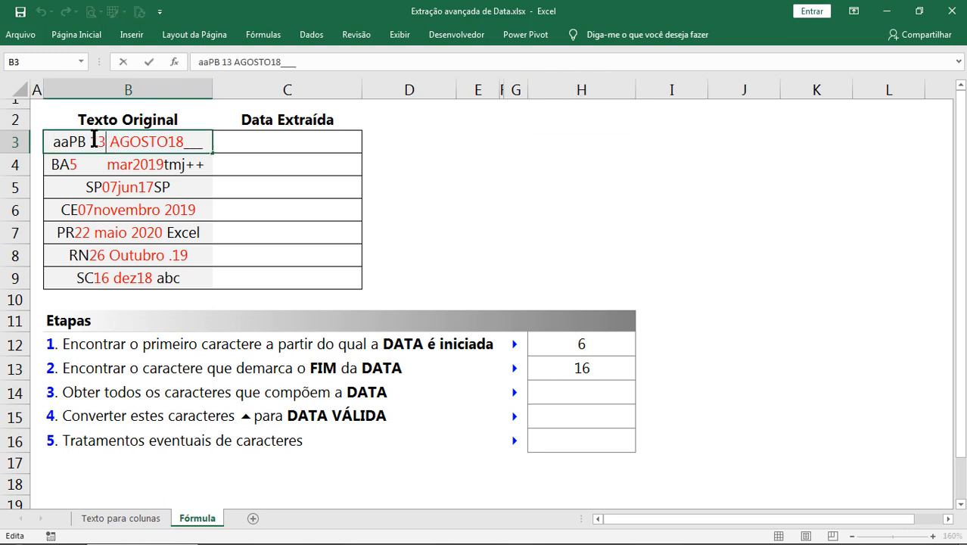
drag(90, 141, 97, 142)
click(180, 141)
drag(181, 142, 92, 143)
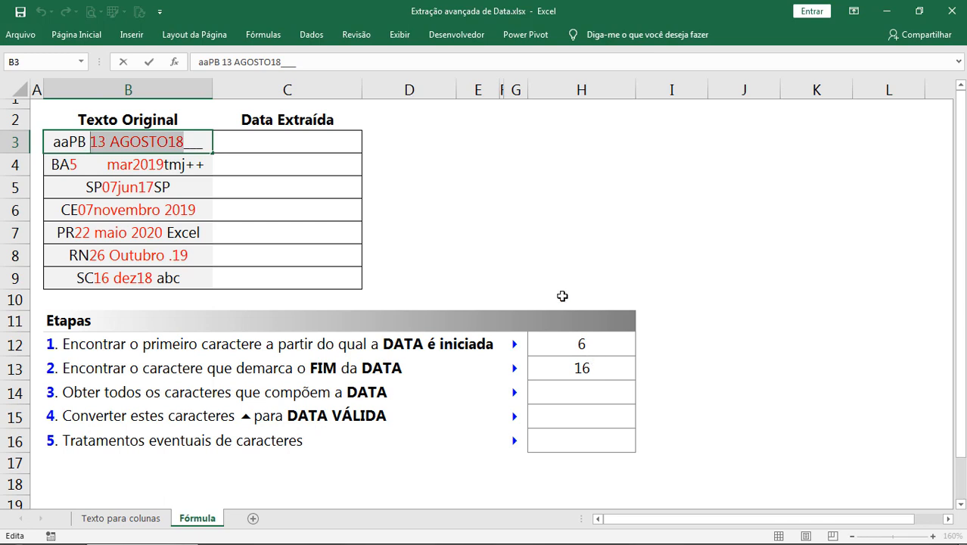
click(608, 368)
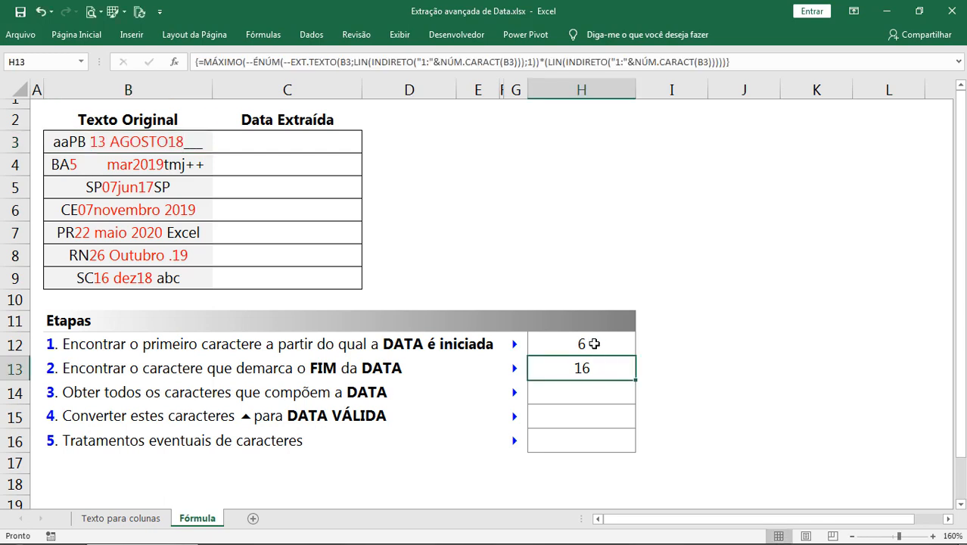
click(594, 343)
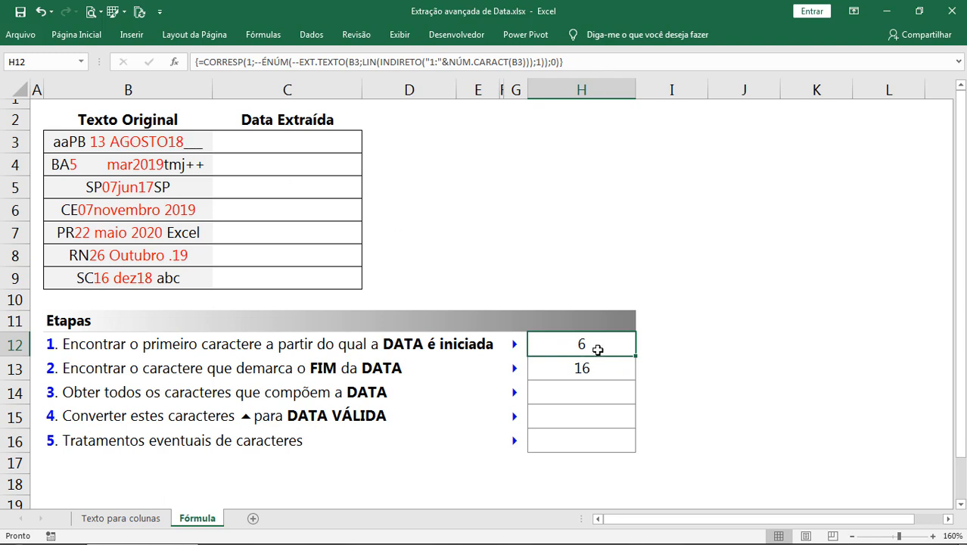
double_click(185, 142)
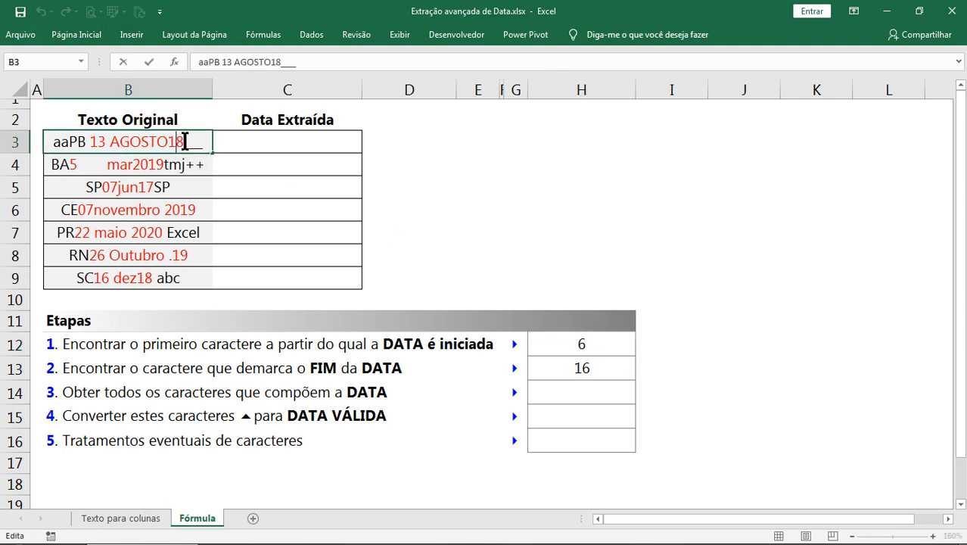
drag(184, 142, 97, 142)
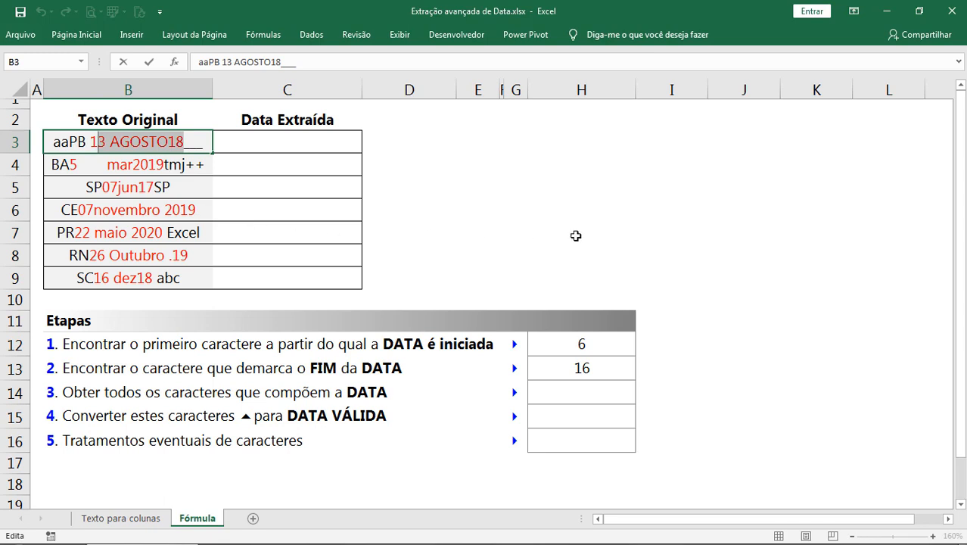
Build the formula =EXT.TEXTO(B3;H12;H13-H12+1) in H14 to obtain the date's characters
click(578, 393)
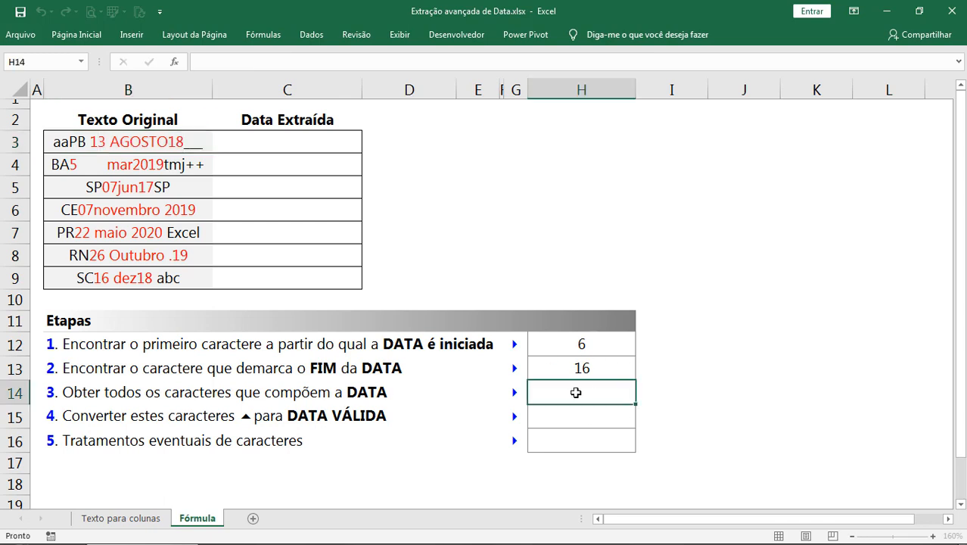
text(=ext)
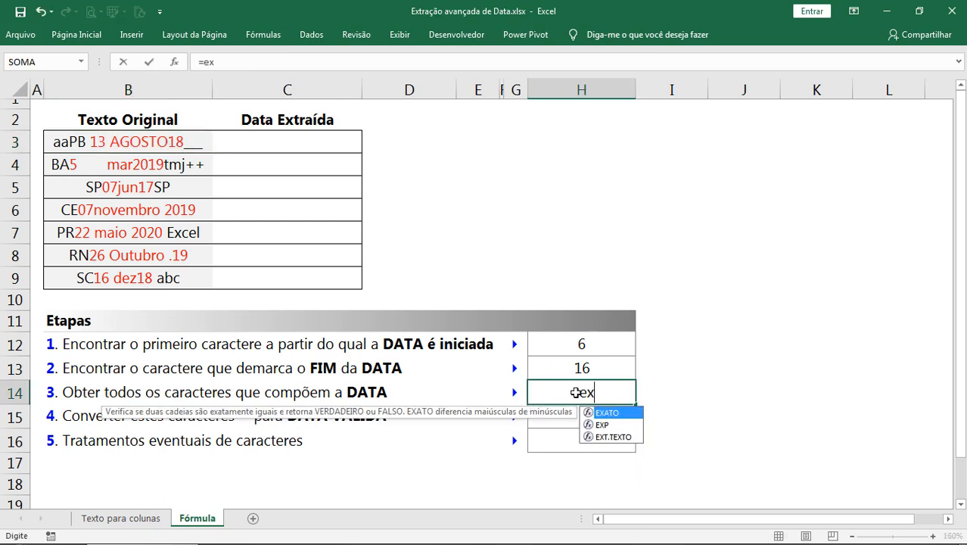
key(Tab)
click(163, 143)
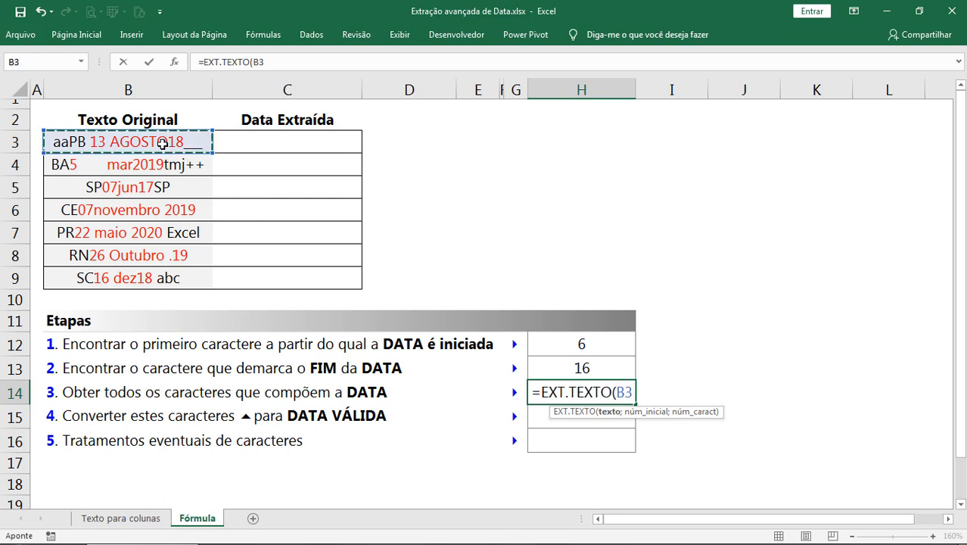
text(;)
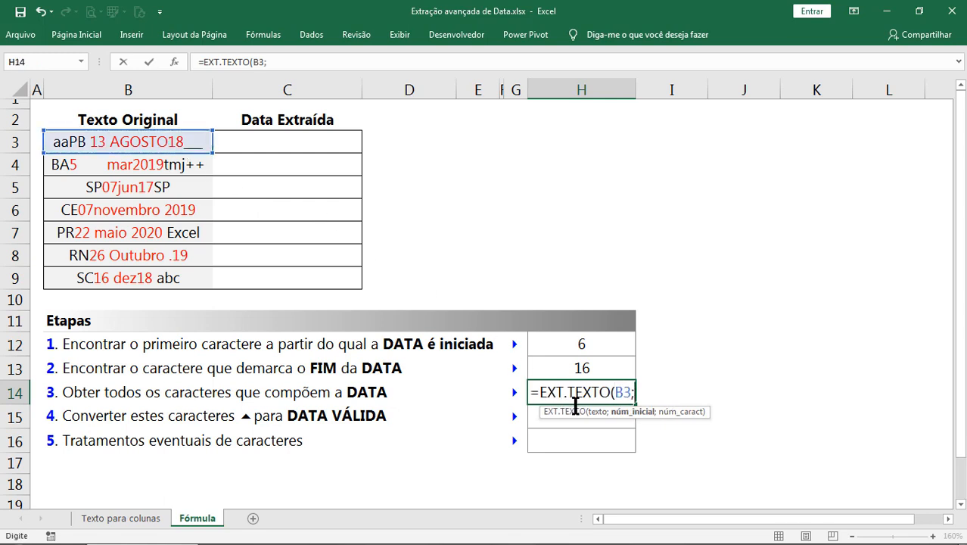
click(593, 341)
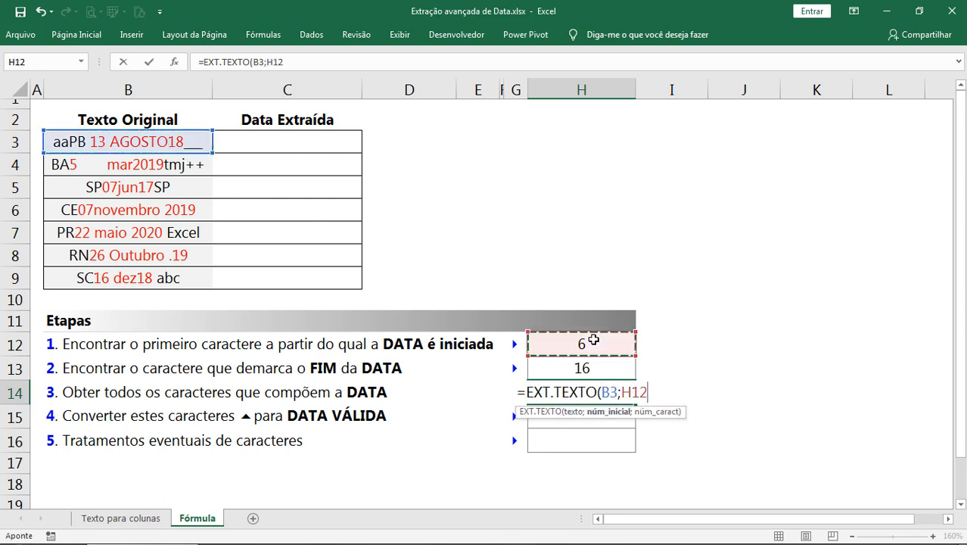
text(;)
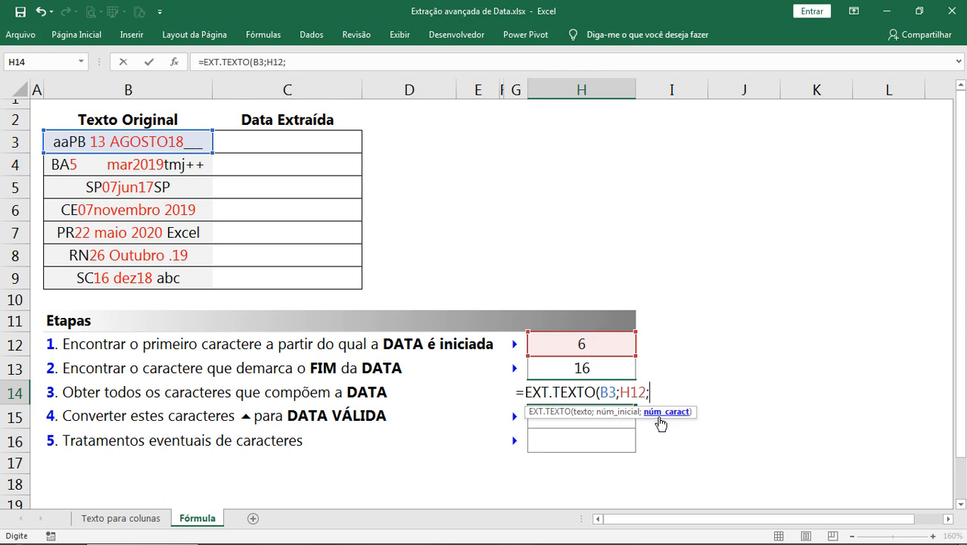
click(608, 368)
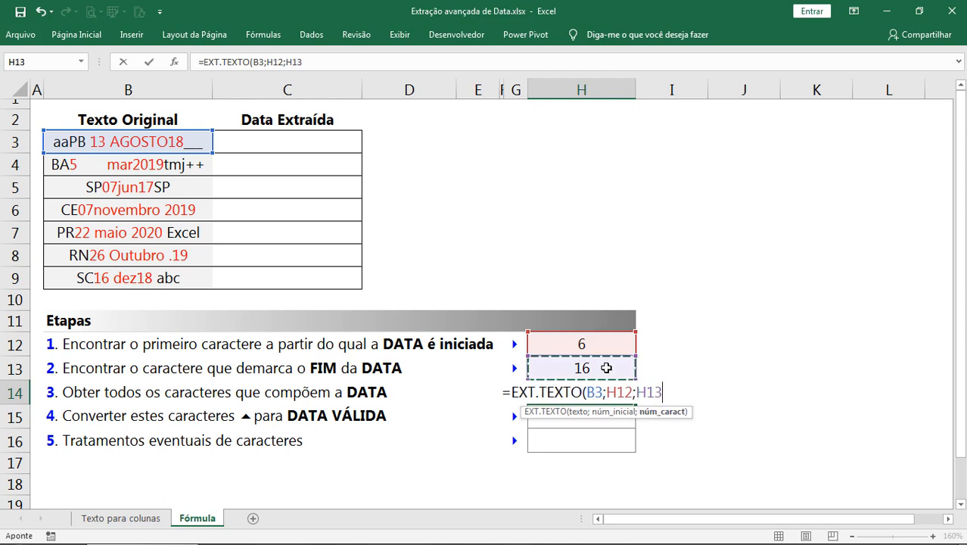
text(-)
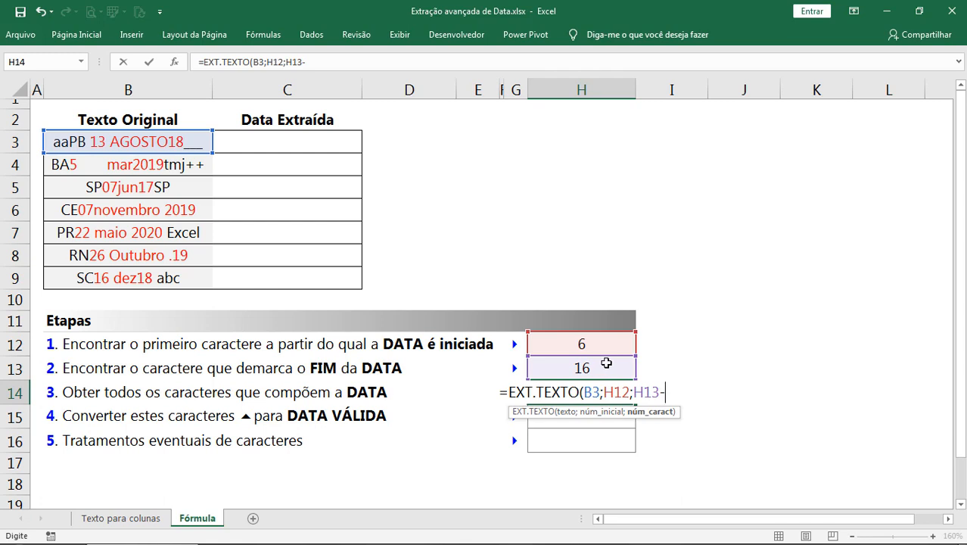
click(590, 343)
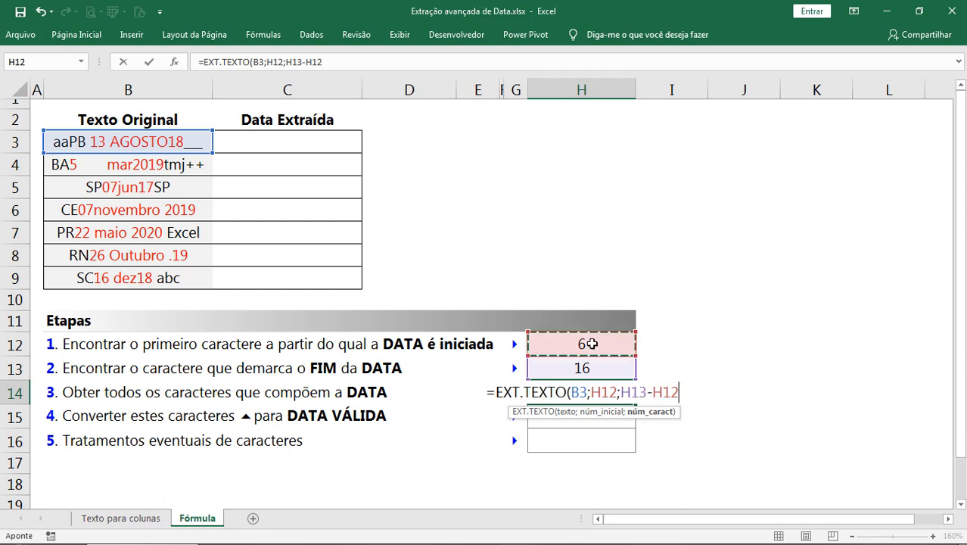
text(+1)
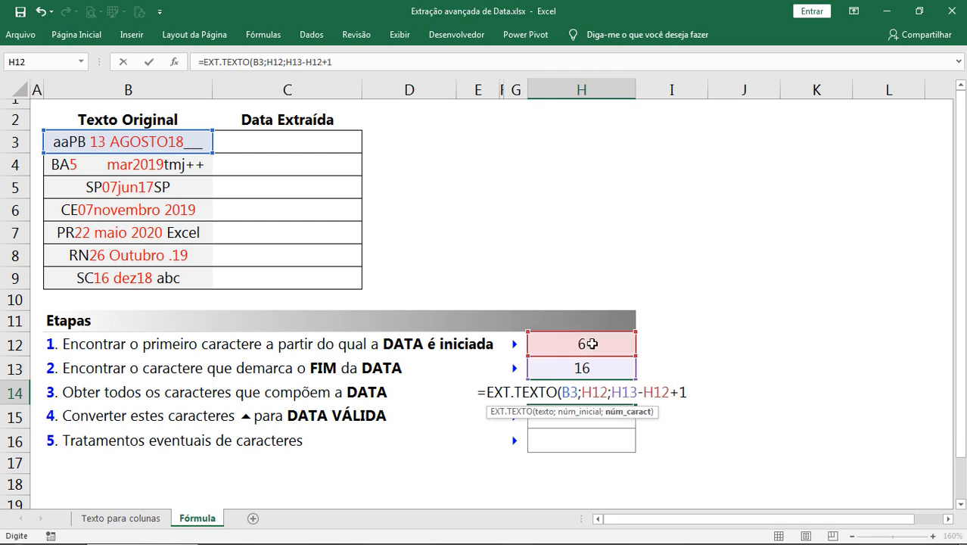
text())
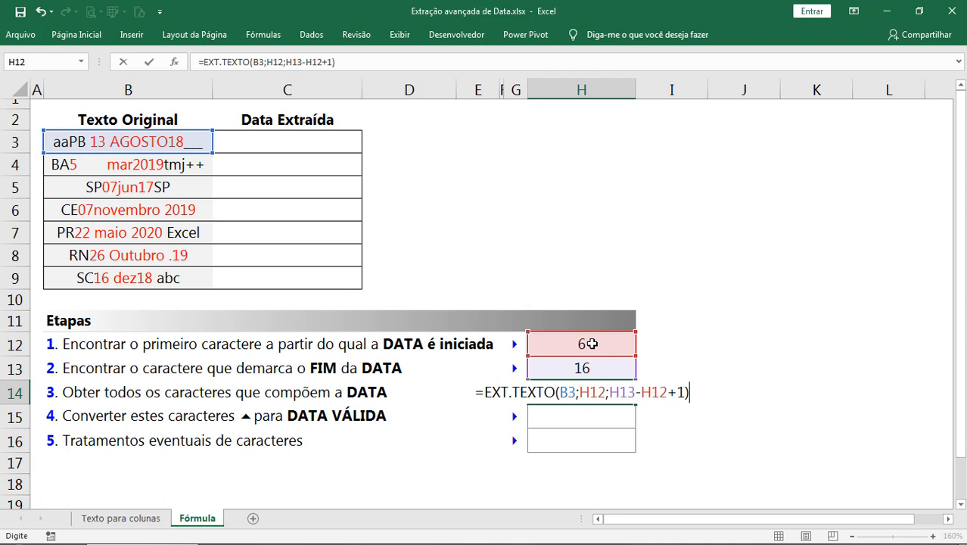
Evaluate the H14 formula to preview the extracted characters, restore it, and enter it as an array formula
key(ctrl+Return)
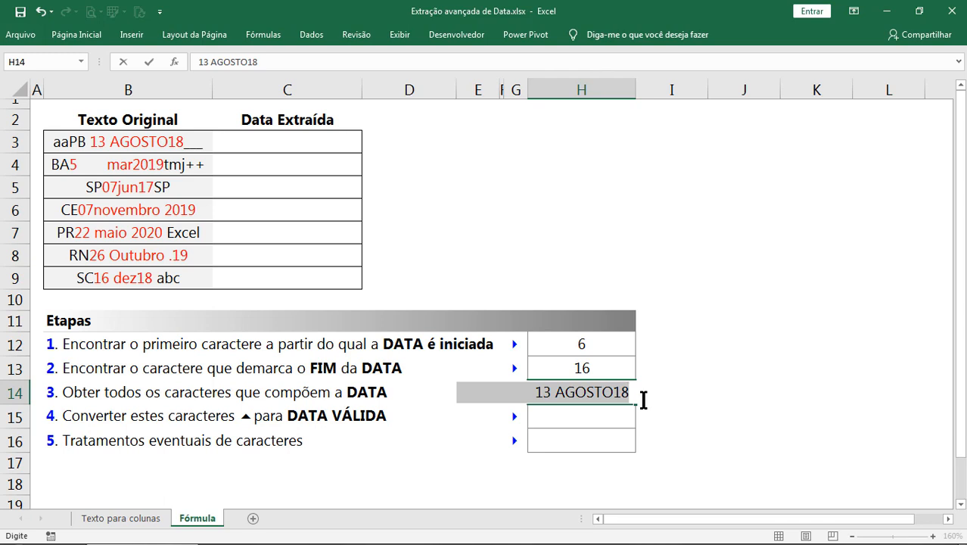
key(ctrl+z)
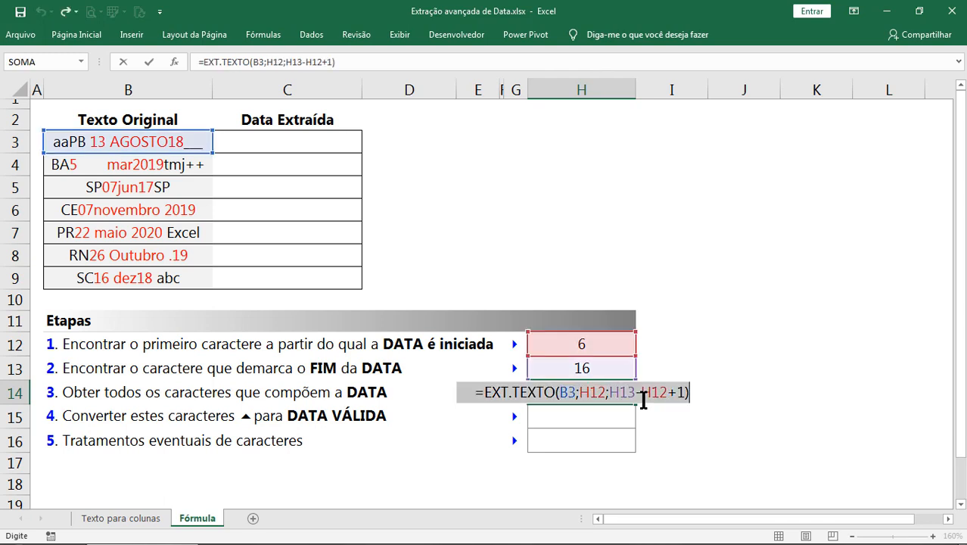
key(ctrl+shift+Return)
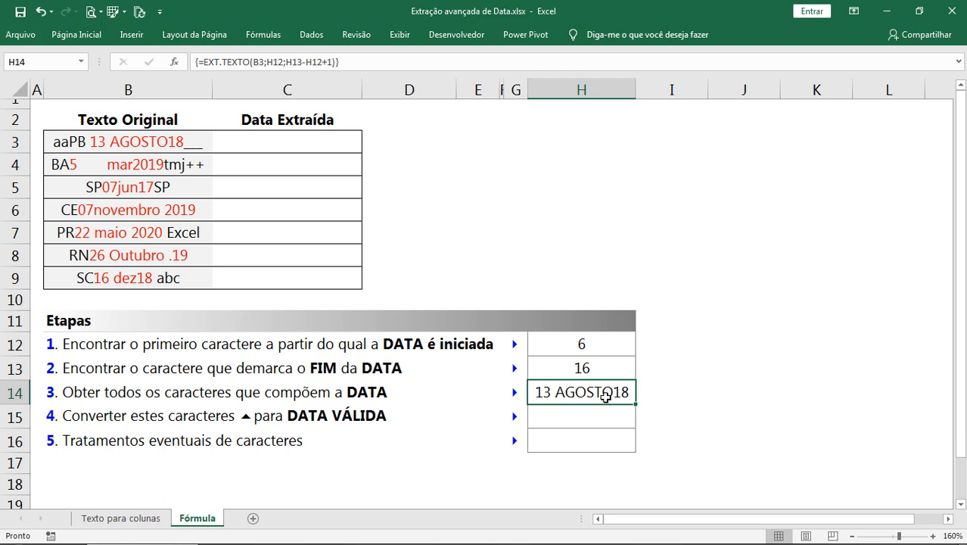
Convert the extracted text to a date value in H15 with =DATA.VALOR(H14)
click(206, 421)
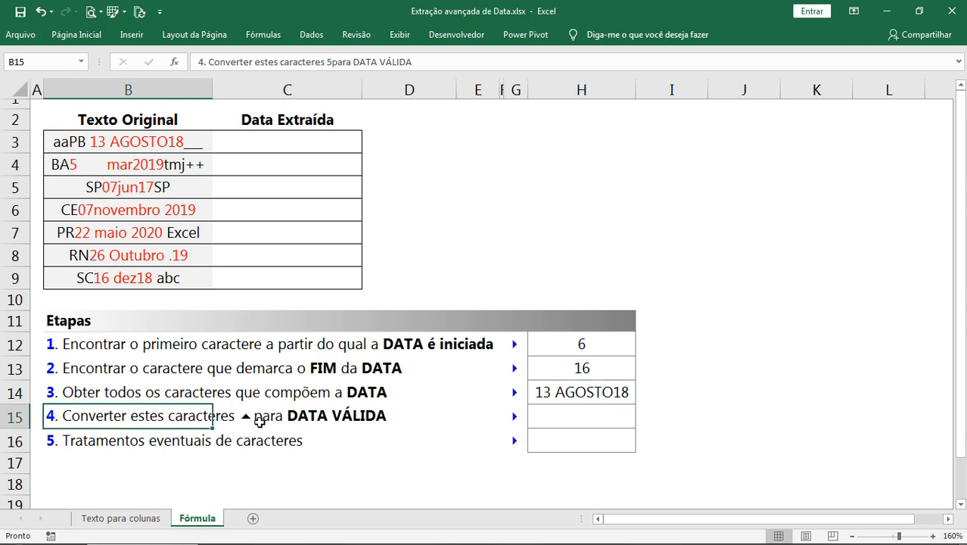
click(577, 416)
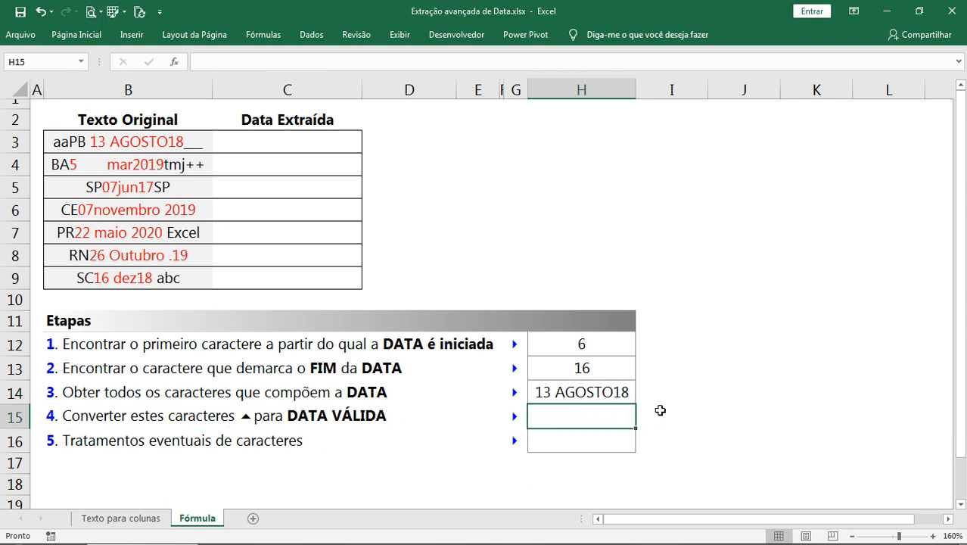
text(=dat)
key(Down)
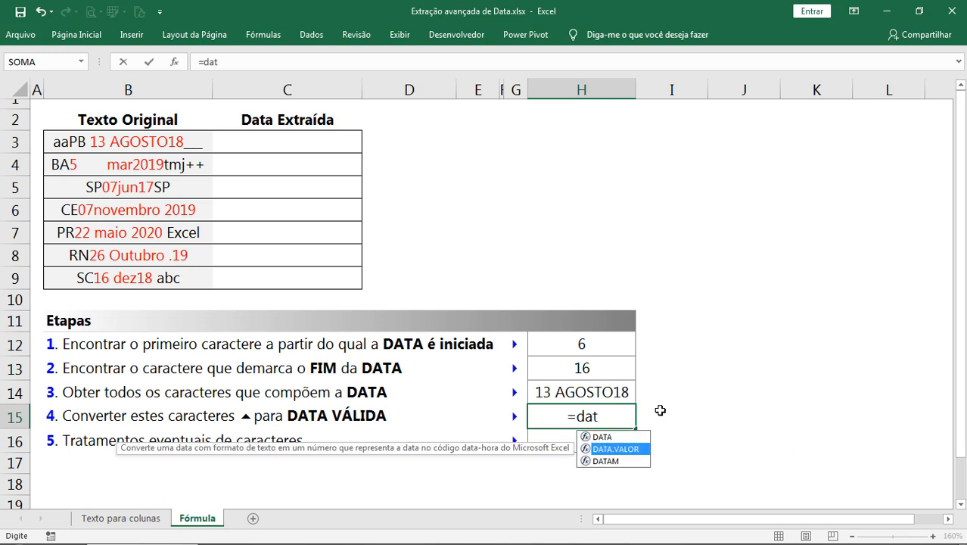
key(Tab)
key(Up)
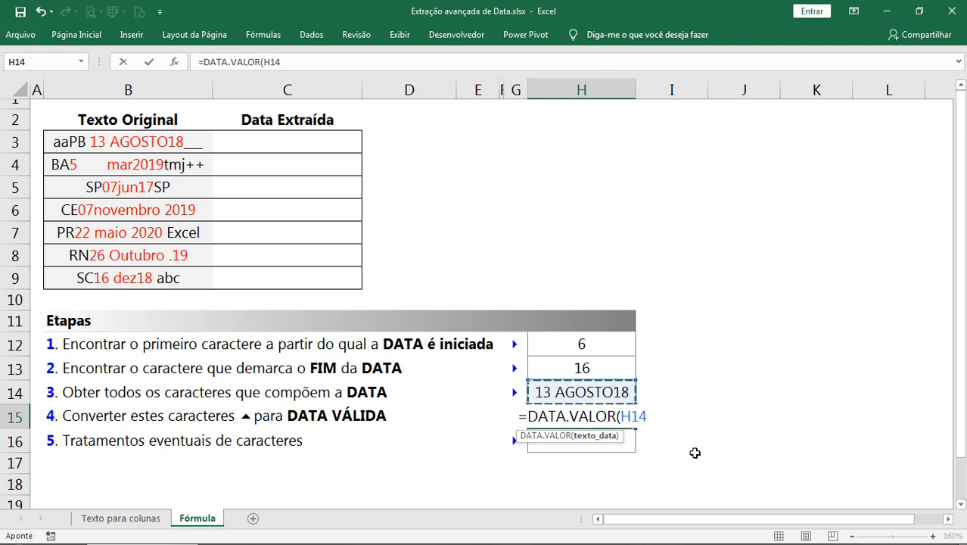
text())
key(Return)
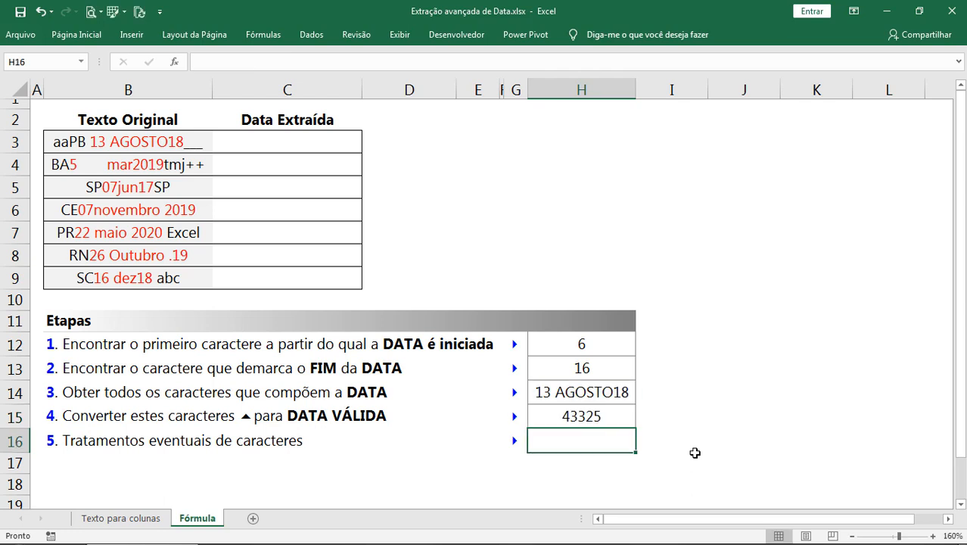
Format H15 as a short date with numeric day, month and four-digit year
click(595, 411)
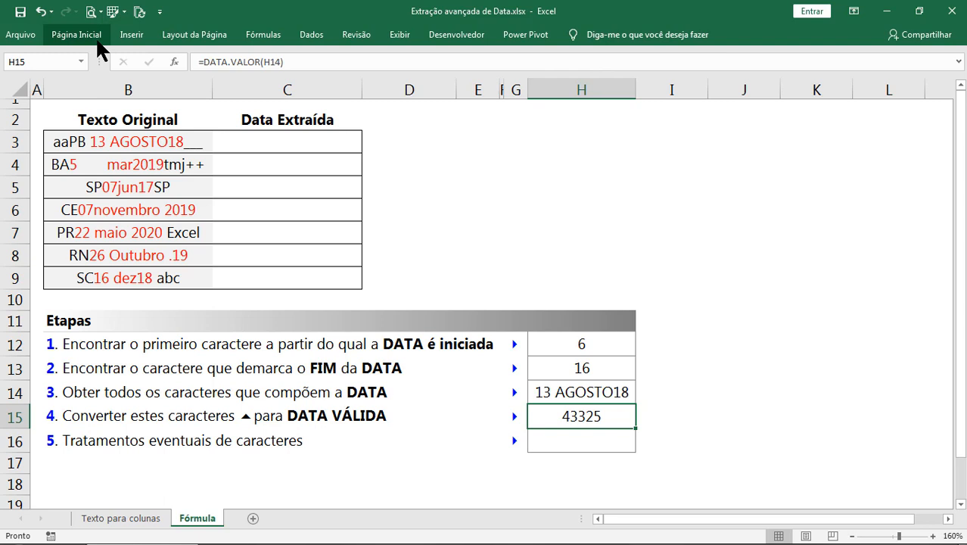
key(ctrl+shift+3)
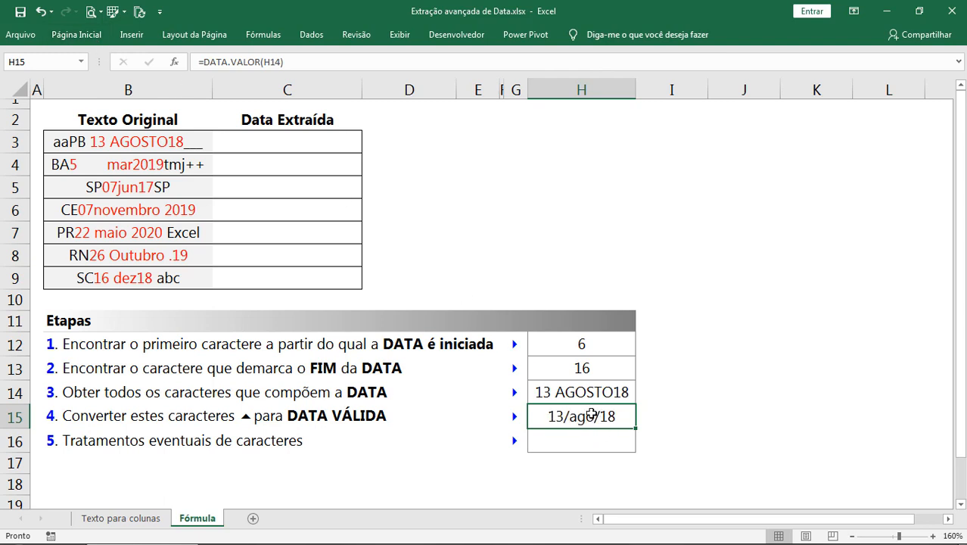
click(95, 35)
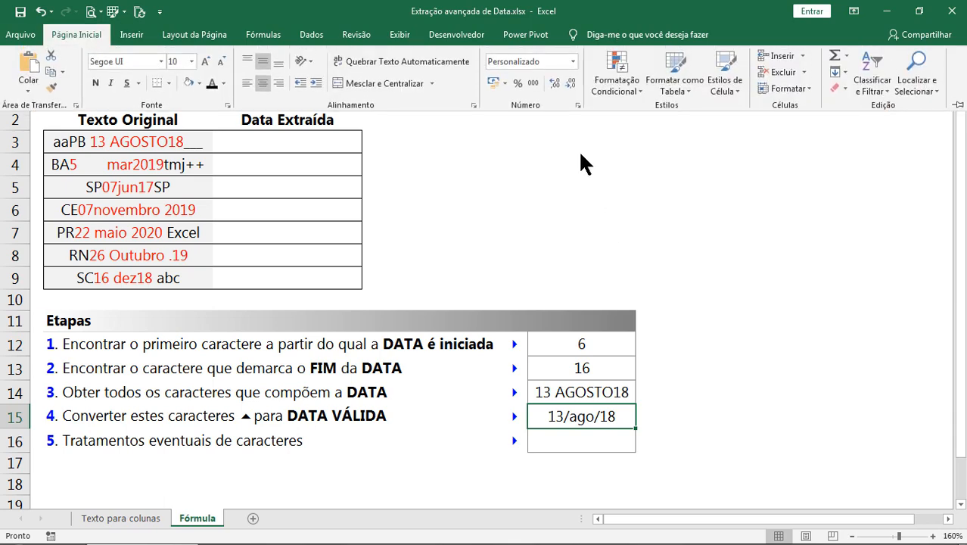
click(577, 106)
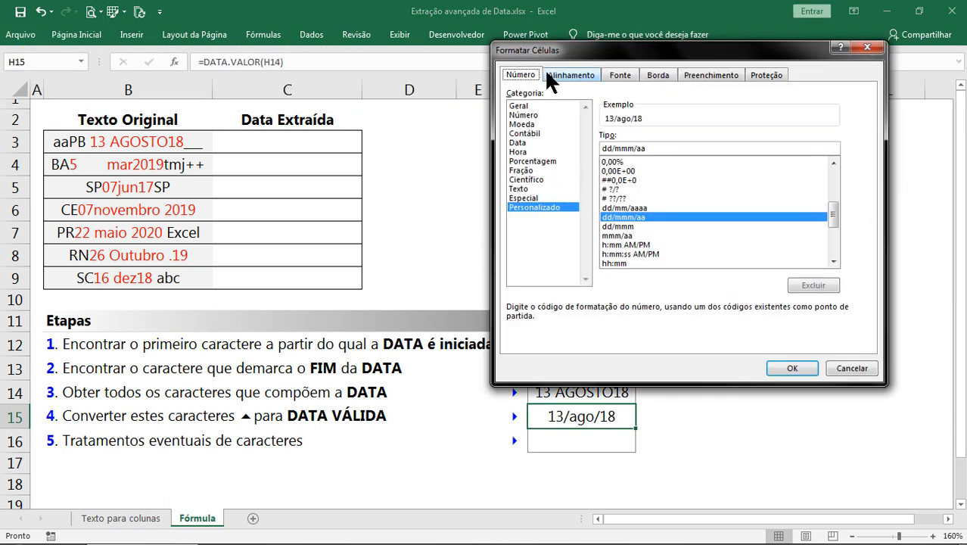
key(Escape)
click(89, 35)
click(574, 62)
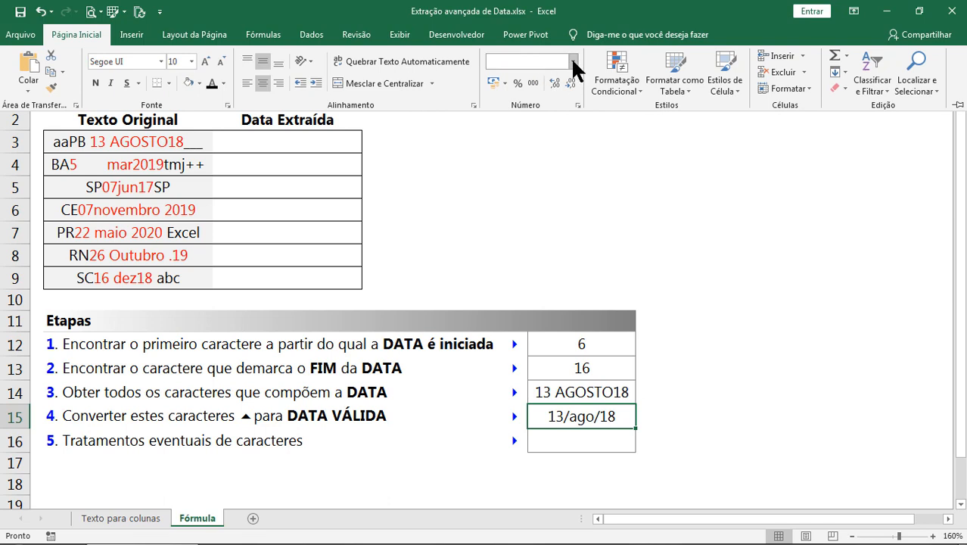
click(557, 210)
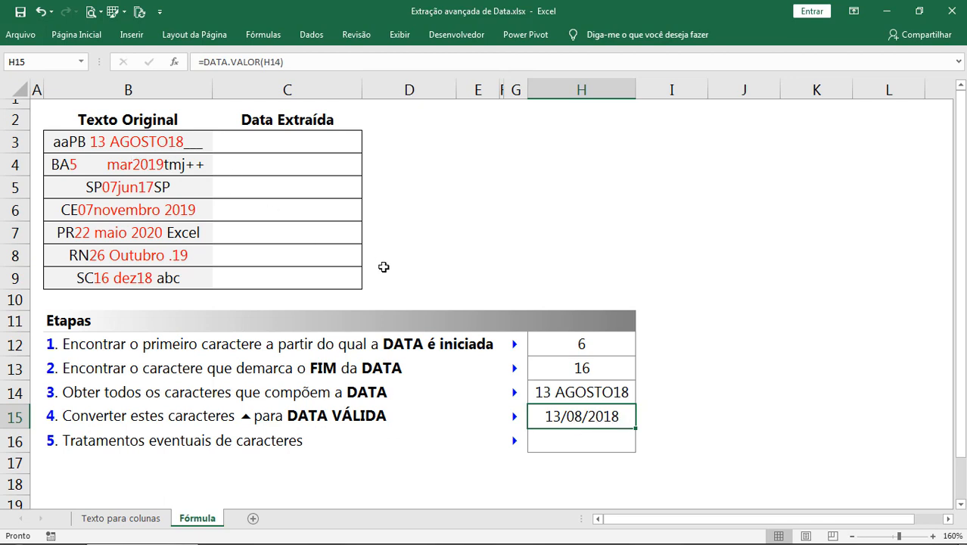
Test the formulas by deleting the leading "aaPB " and then the trailing underscores from the text in B3
double_click(91, 142)
drag(91, 143, 9, 146)
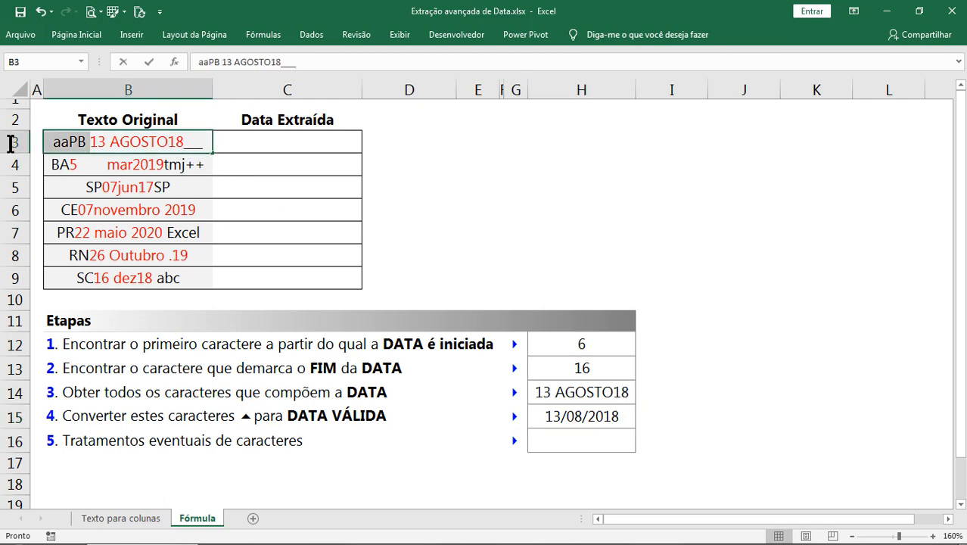
key(Delete)
key(Return)
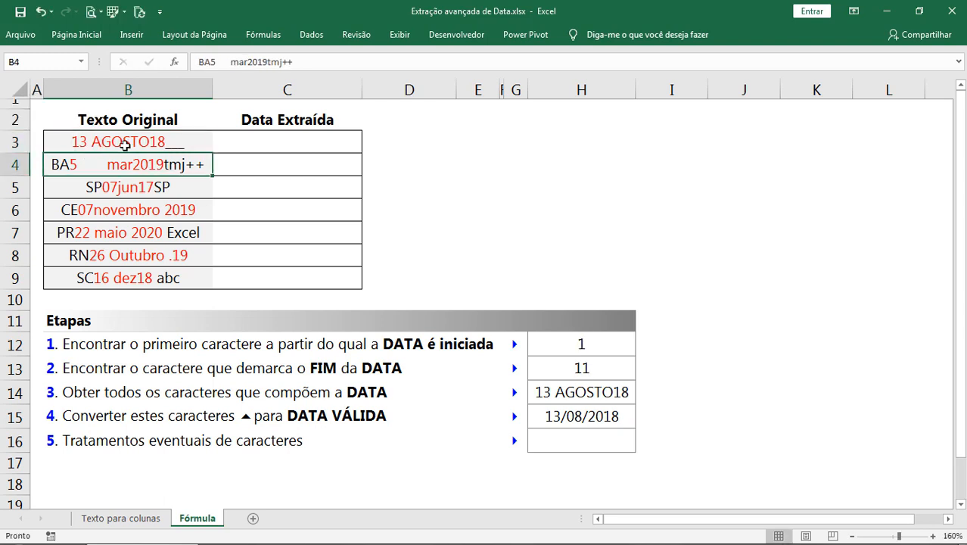
double_click(173, 143)
drag(166, 144, 237, 147)
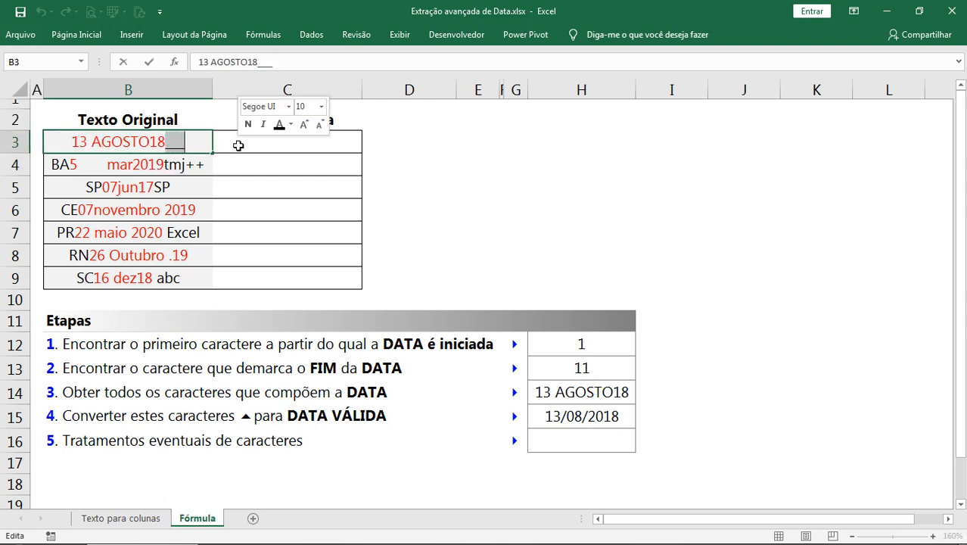
key(Delete)
key(Return)
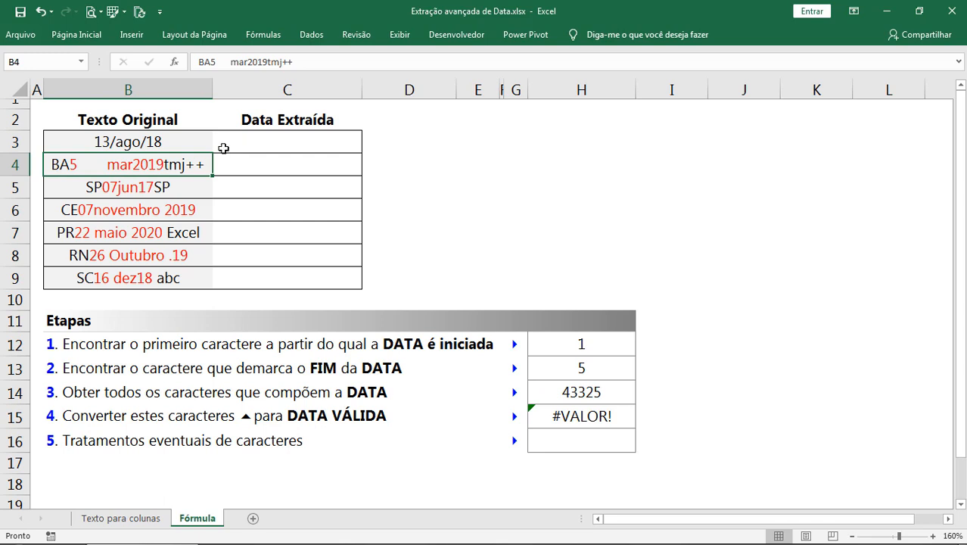
Undo the last deletion in B3 to restore its trailing underscores, and insert "kk" before the final underscore
click(173, 141)
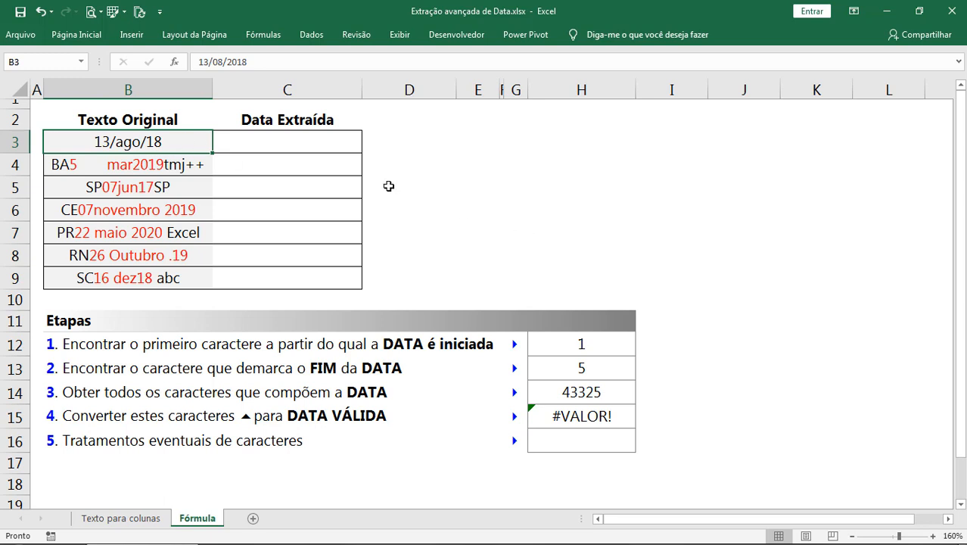
key(ctrl+z)
double_click(198, 138)
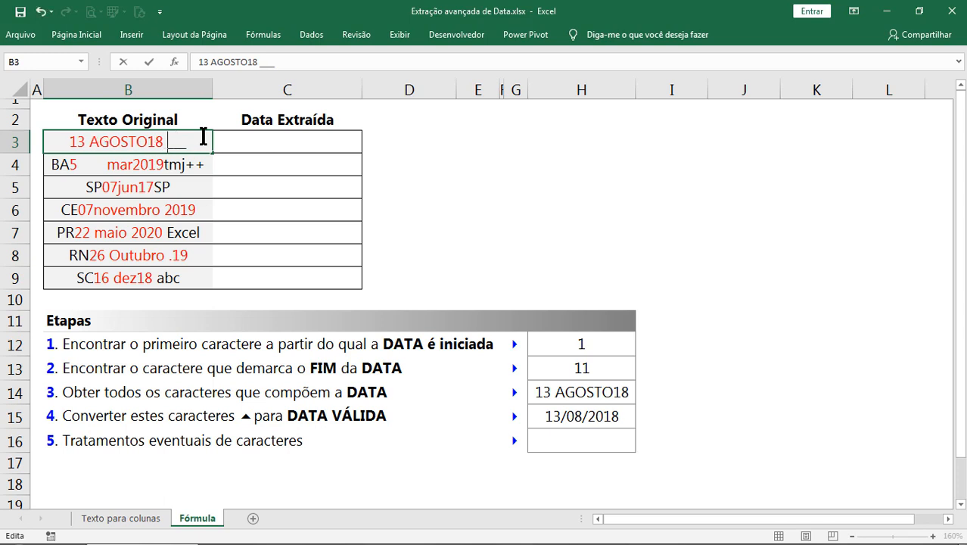
key(Return)
double_click(205, 138)
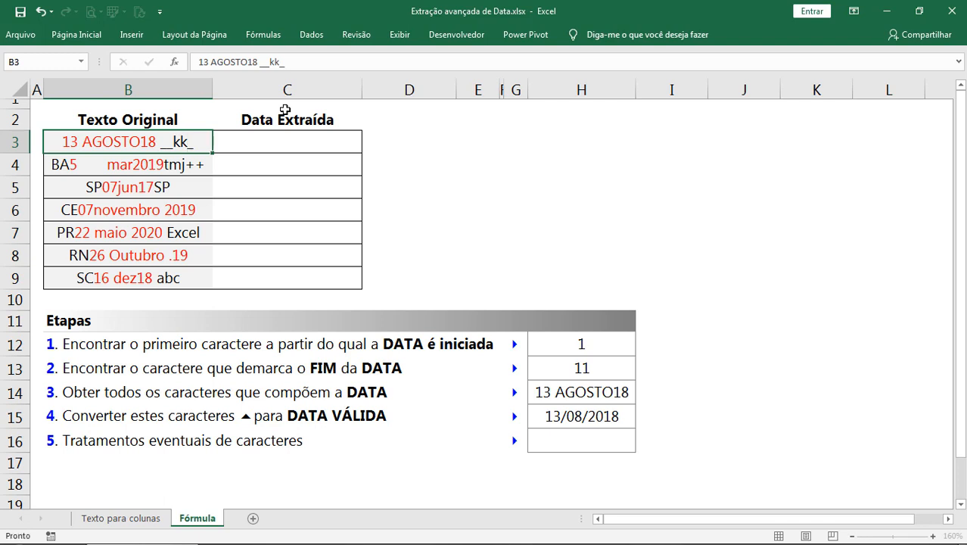
key(Return)
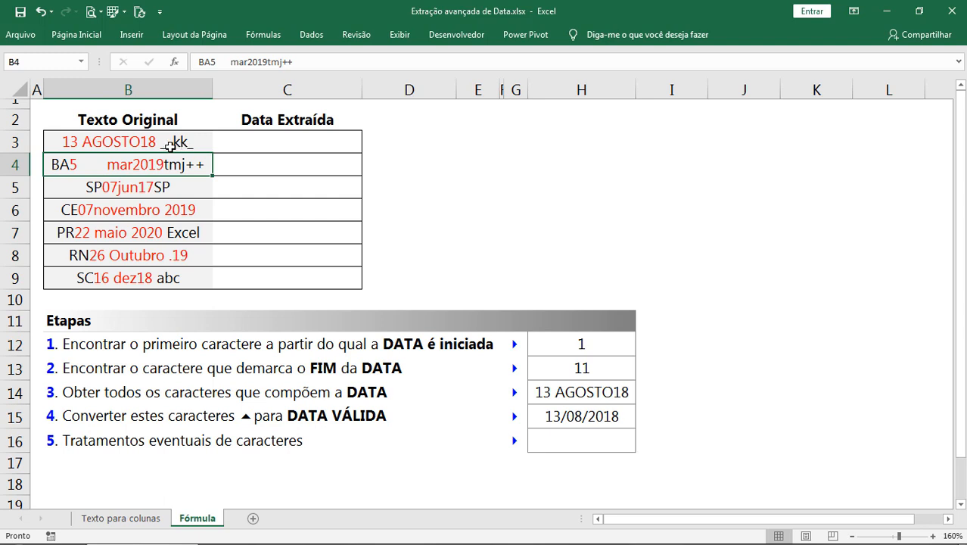
Change the year in B3's text to 2018 and widen column H to fit the extracted text
double_click(143, 141)
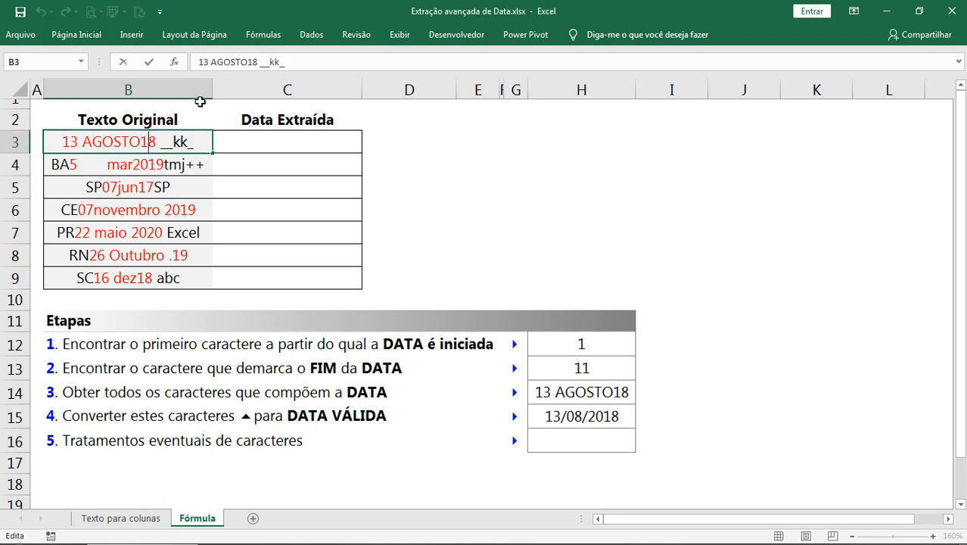
text(20)
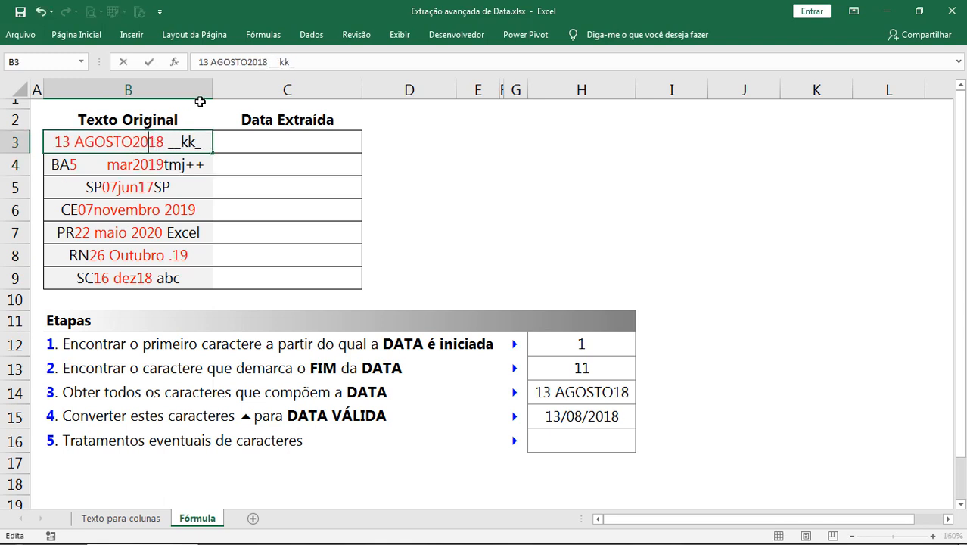
key(Return)
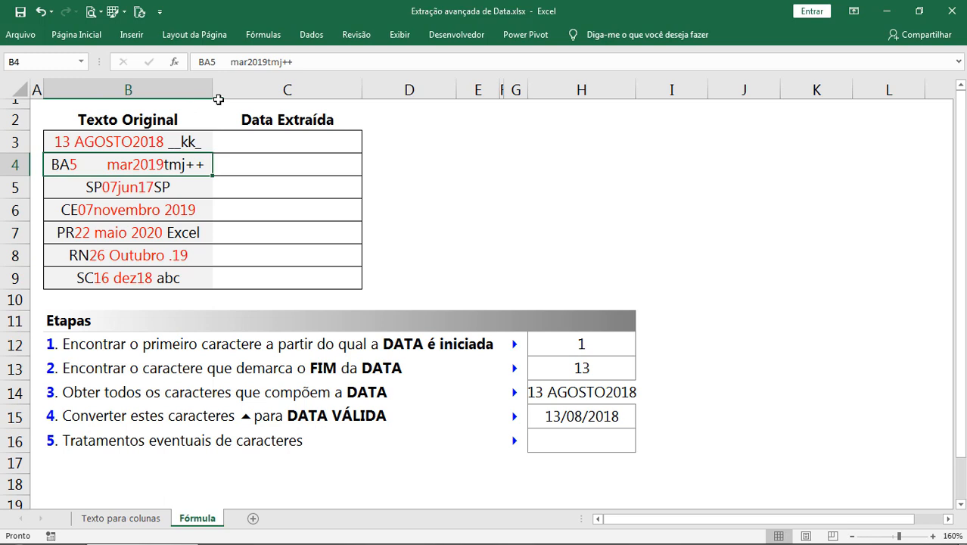
drag(637, 90, 660, 91)
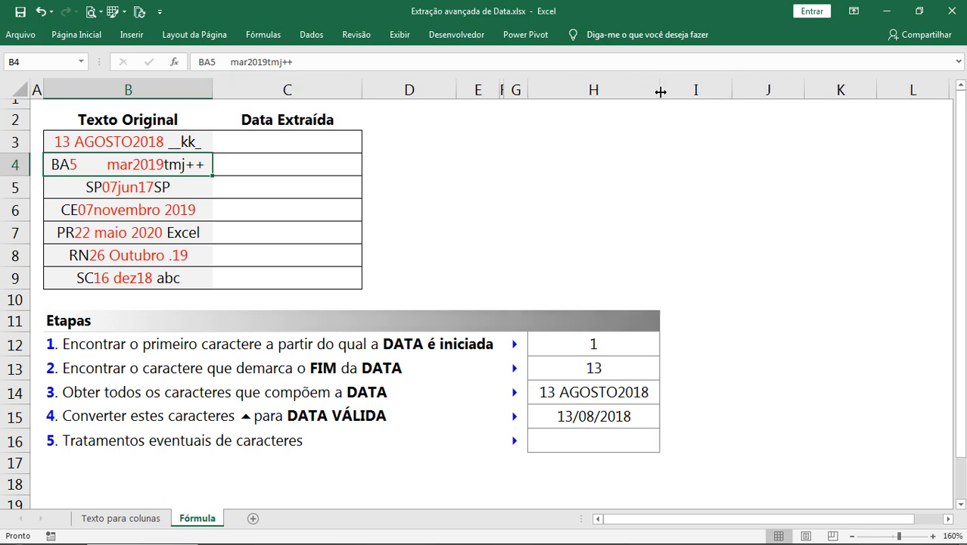
Review the formulas in H15, H14 and H12 and the empty Data Extraída range C3:C9
click(613, 418)
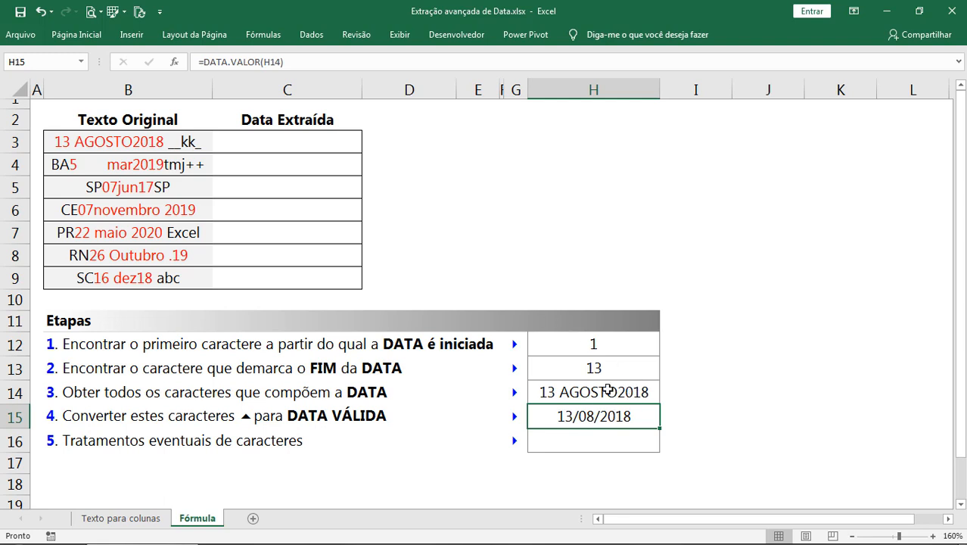
double_click(602, 391)
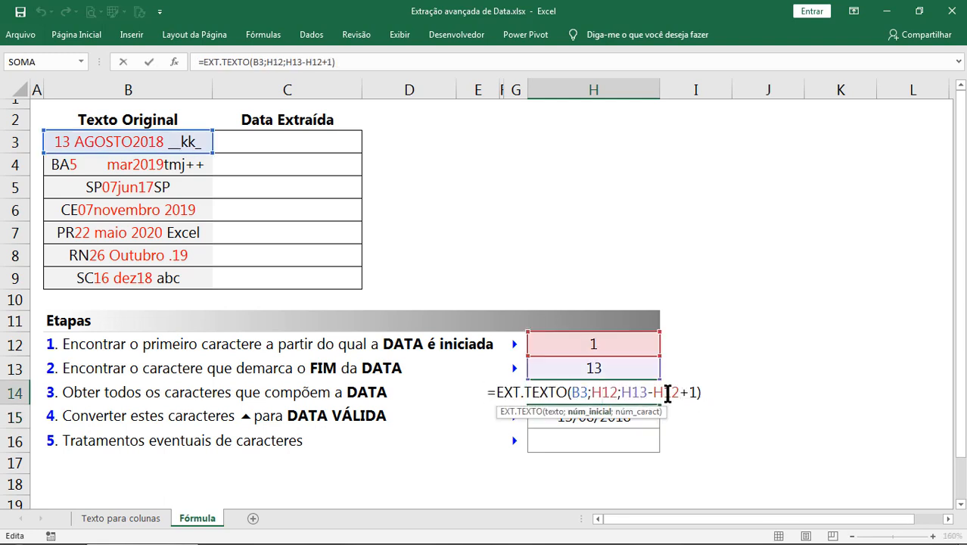
key(ctrl+shift+Return)
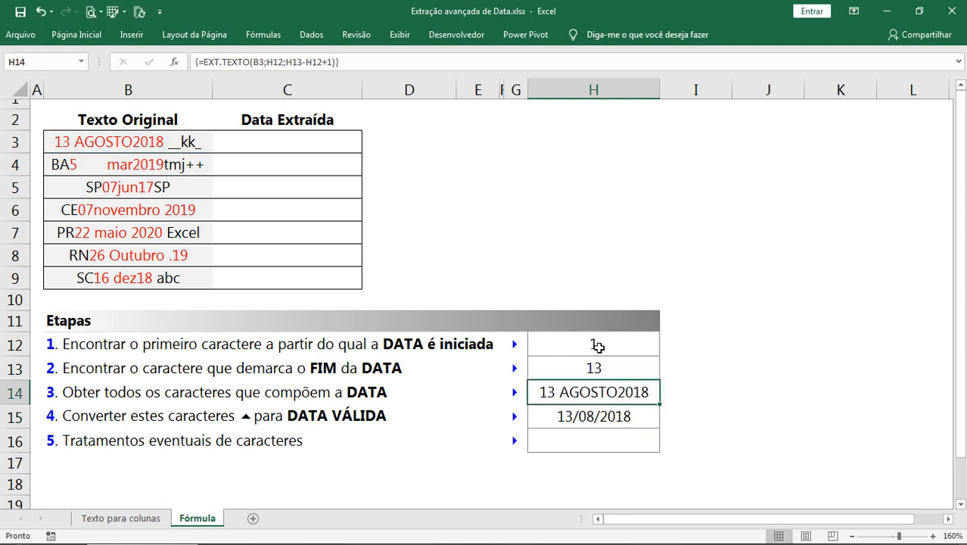
click(597, 344)
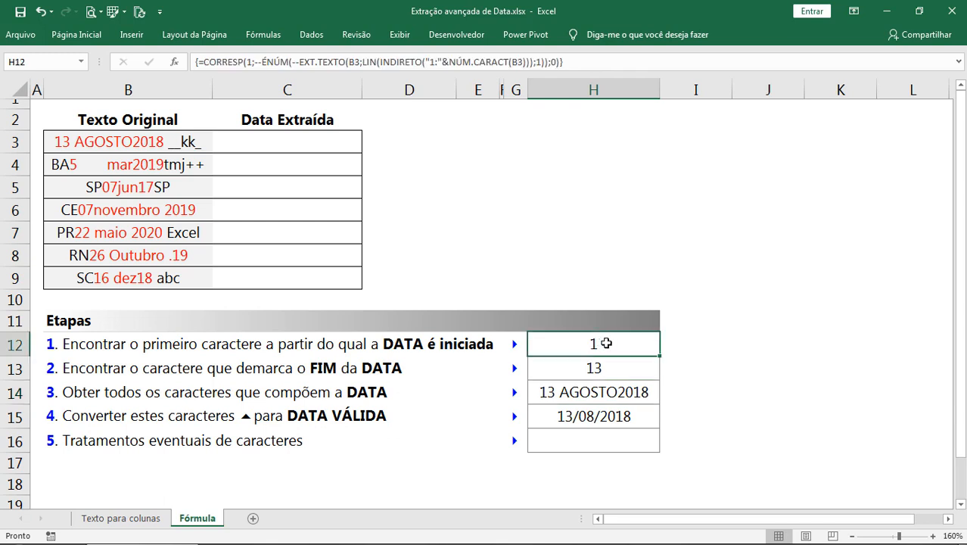
click(310, 142)
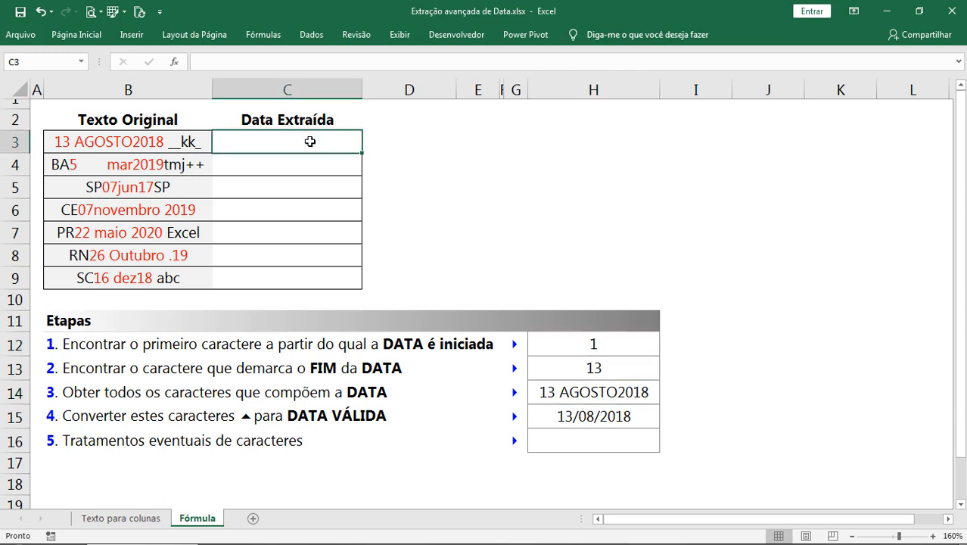
drag(305, 141, 295, 272)
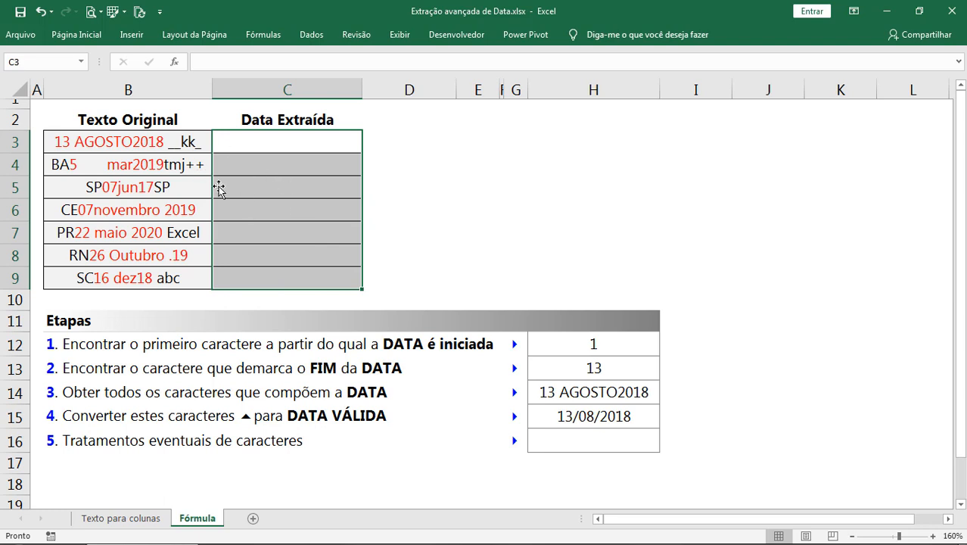
Copy the CORRESP expression from the H12 formula without its equals sign, leaving the cell unedited
click(596, 345)
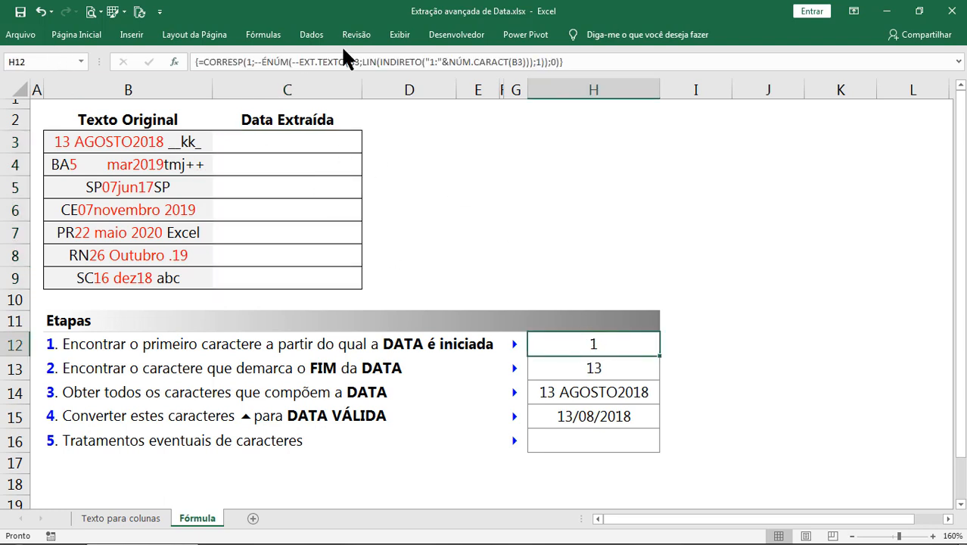
click(585, 64)
drag(586, 63, 203, 64)
key(ctrl+c)
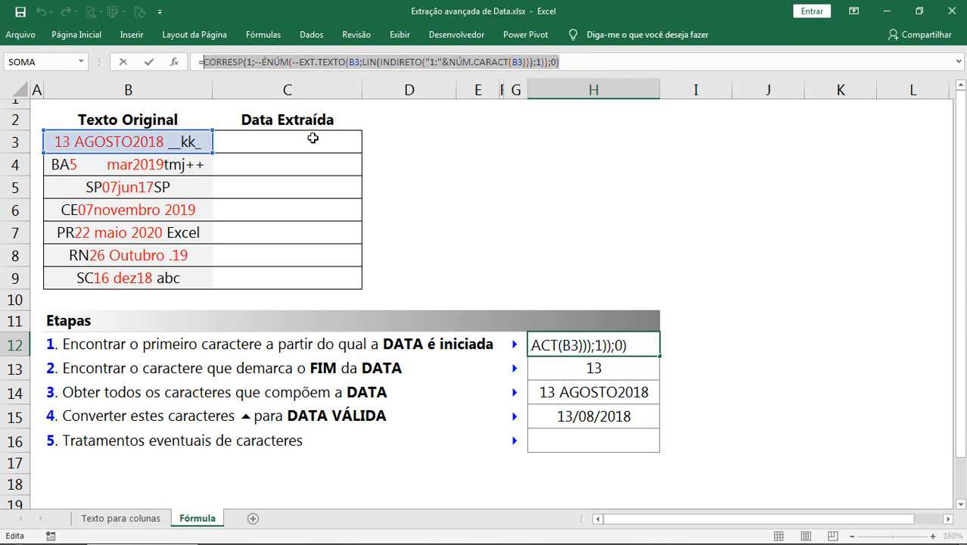
key(Escape)
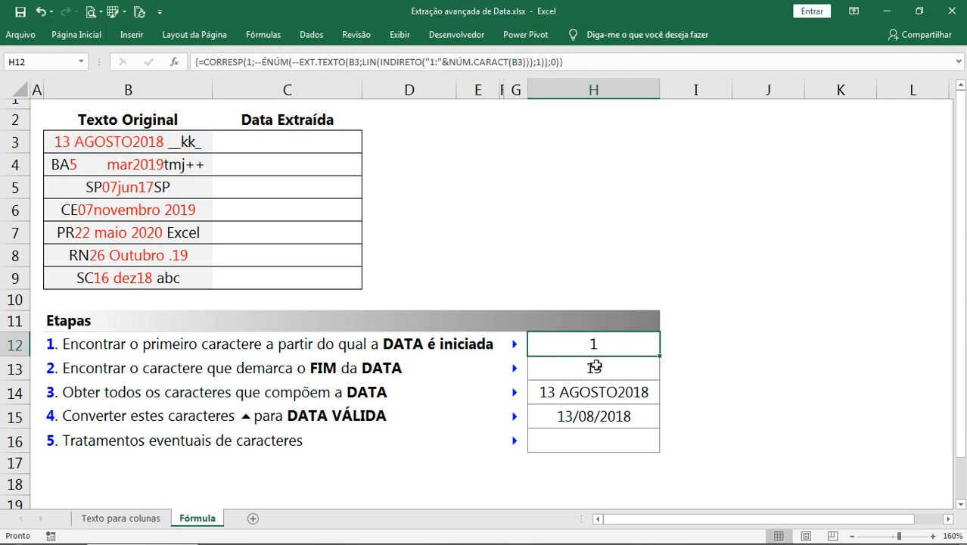
Examine the MÁXIMO formula in H13 and the EXT.TEXTO formula in H14, keeping both as array formulas
click(595, 367)
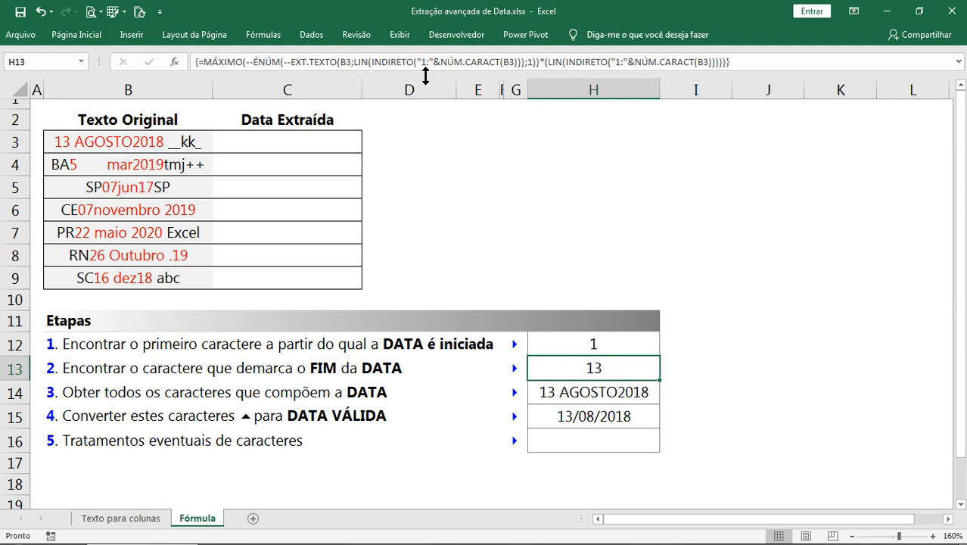
click(396, 59)
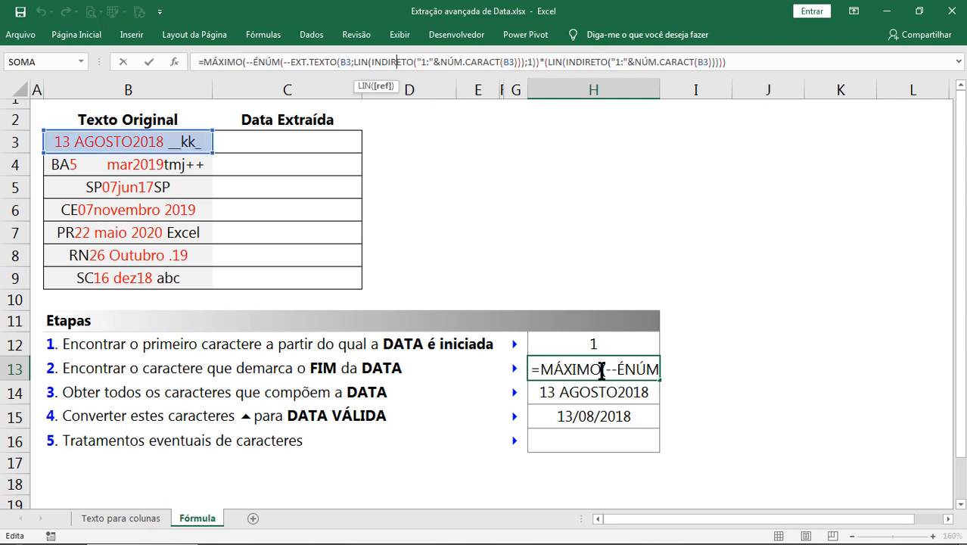
key(ctrl+shift+Return)
click(390, 61)
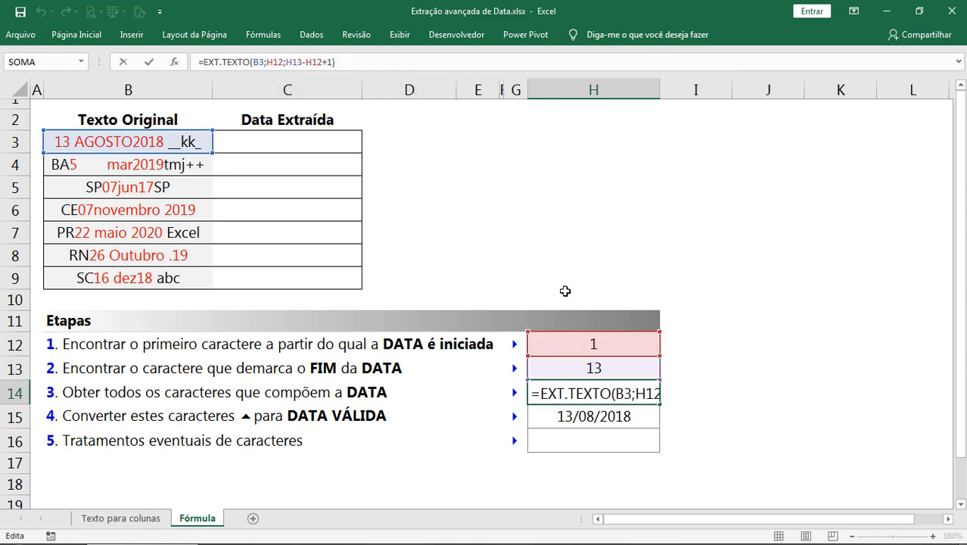
key(ctrl+shift+Return)
Widen column H further and replace the start-position reference H12 in the H14 formula with the copied CORRESP expression
drag(660, 89, 787, 90)
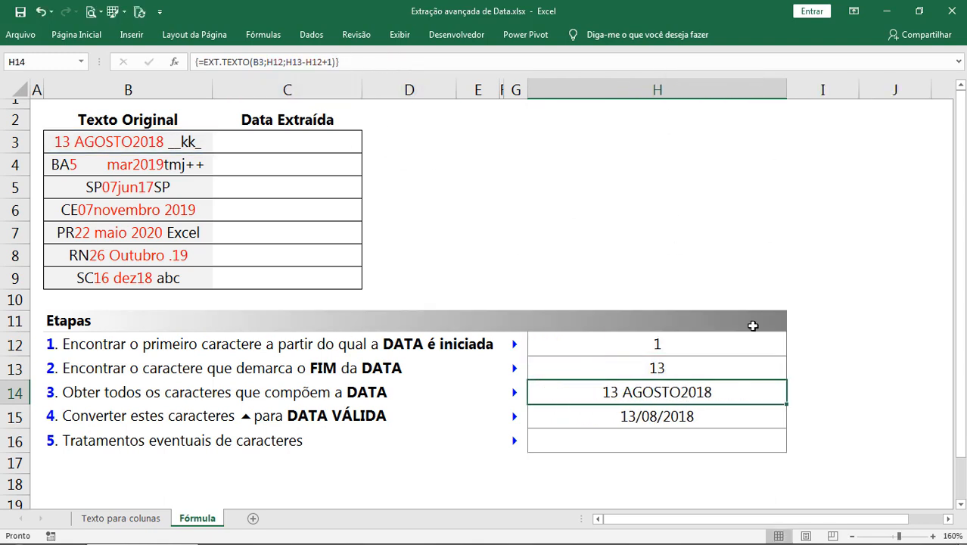
scroll(638, 300, down, 3)
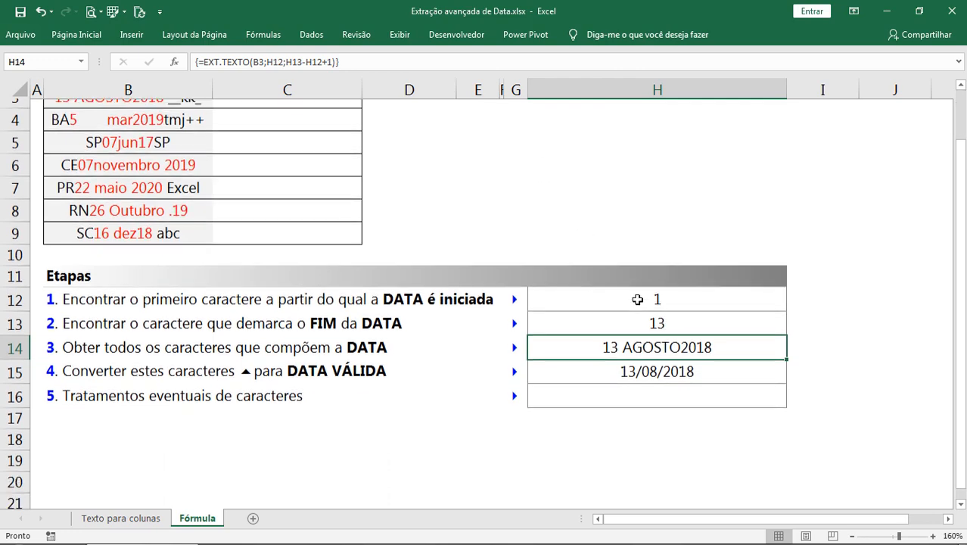
scroll(638, 300, up, 3)
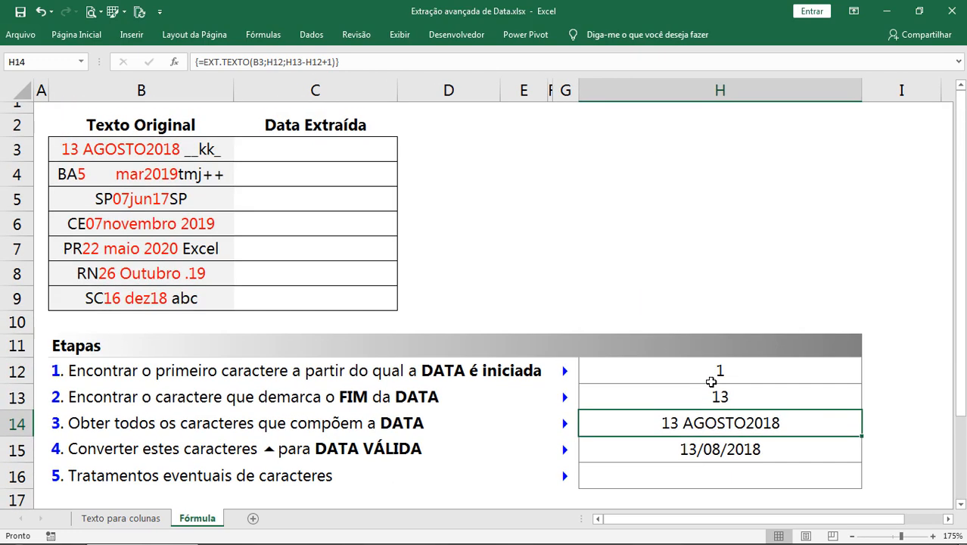
ctrl+scroll(712, 380, up, 1)
click(948, 520)
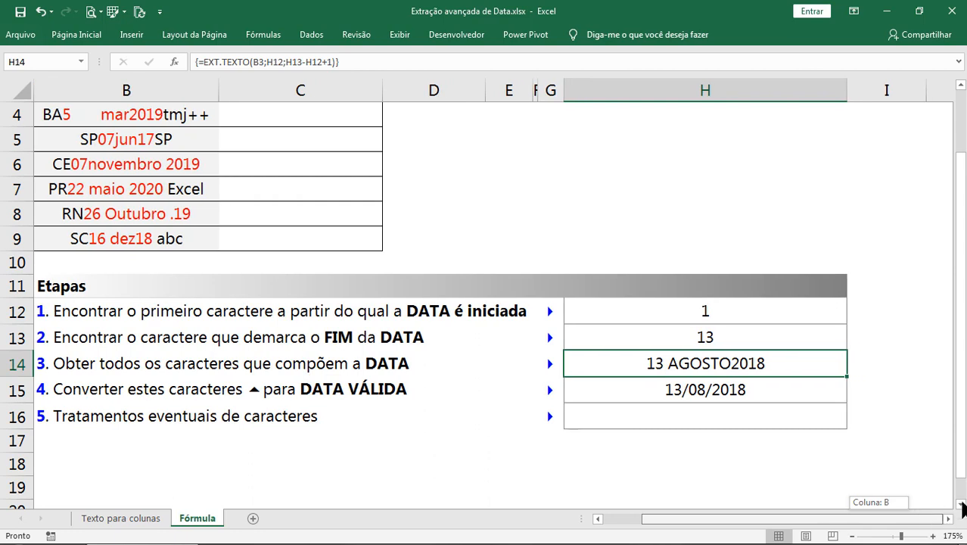
click(948, 519)
double_click(560, 362)
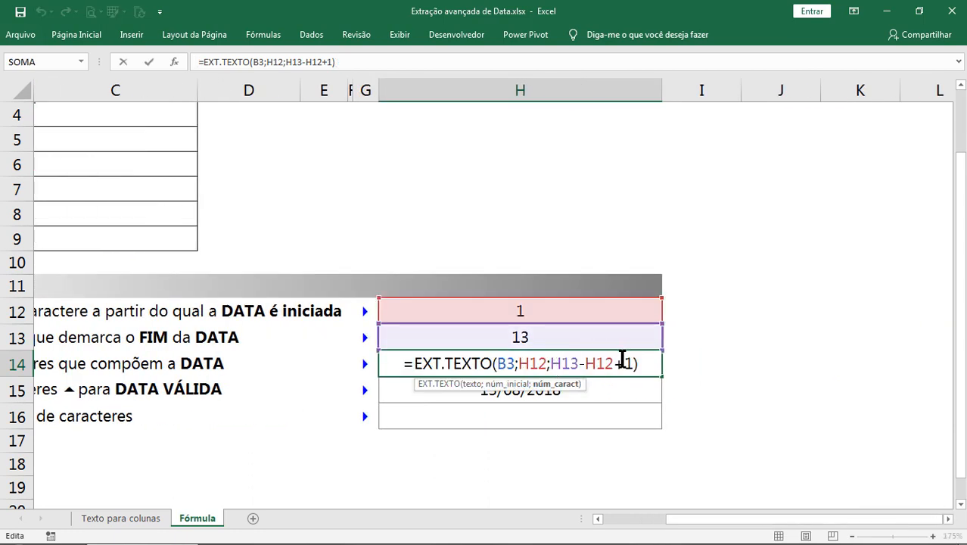
drag(519, 363, 545, 363)
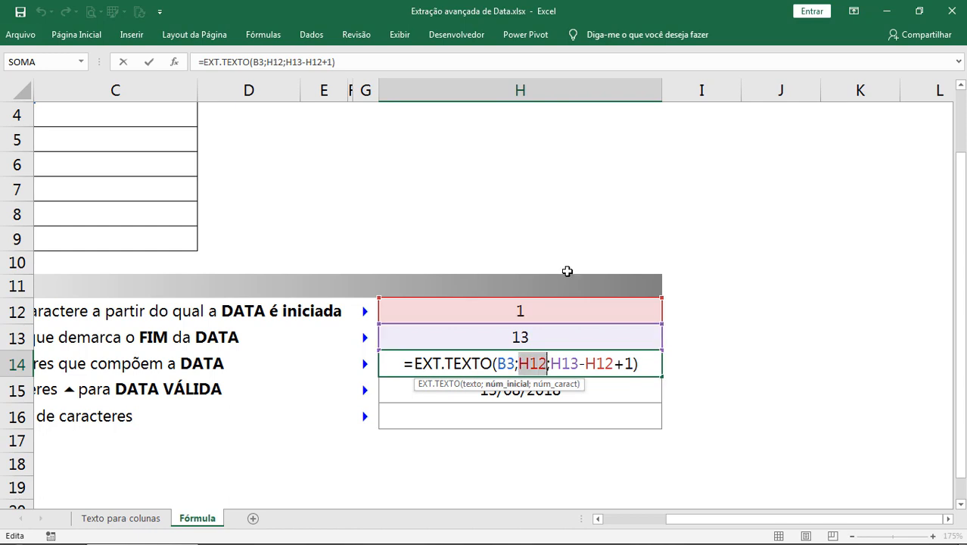
key(ctrl+v)
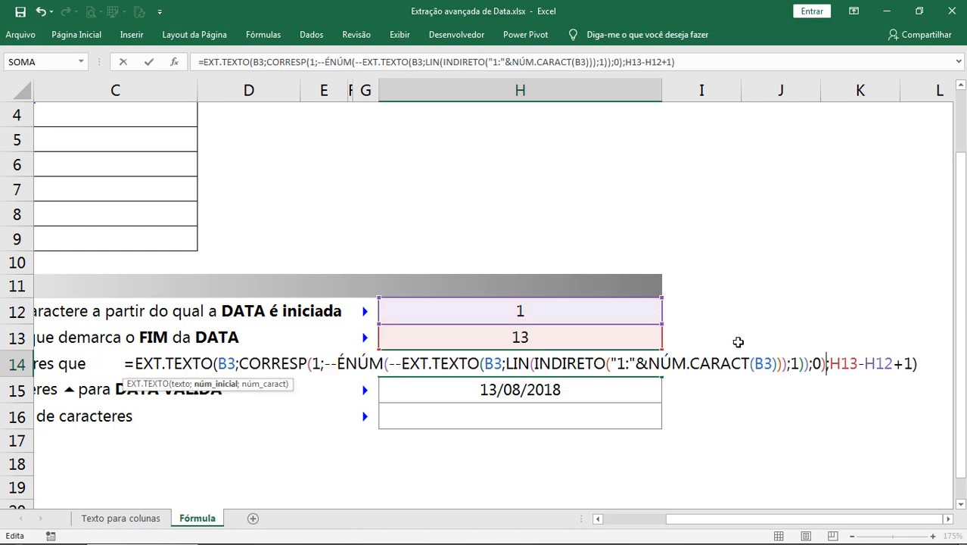
Replace the remaining H12 reference in H14 with the CORRESP expression in parentheses and enter it as an array formula
drag(865, 364, 893, 365)
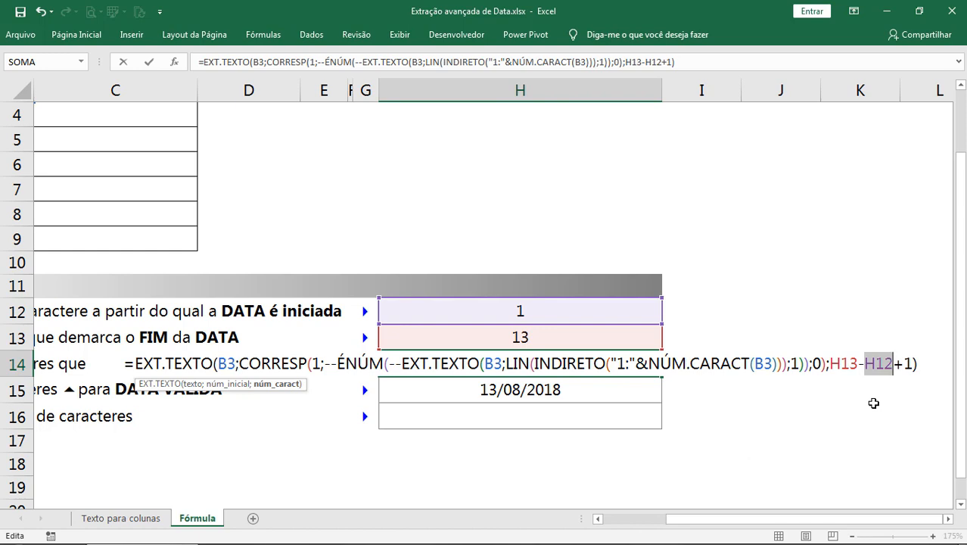
text(())
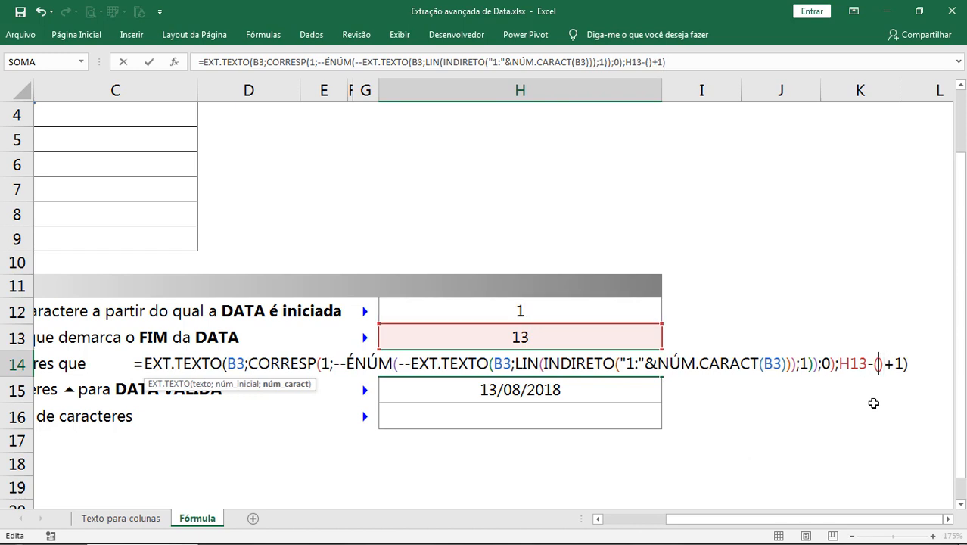
text(CORRESP(1;--ÉNÚM(--EXT.TEXTO(B3;LIN(INDIRETO("1:"&NÚM.CARACT(B3)));1));0))
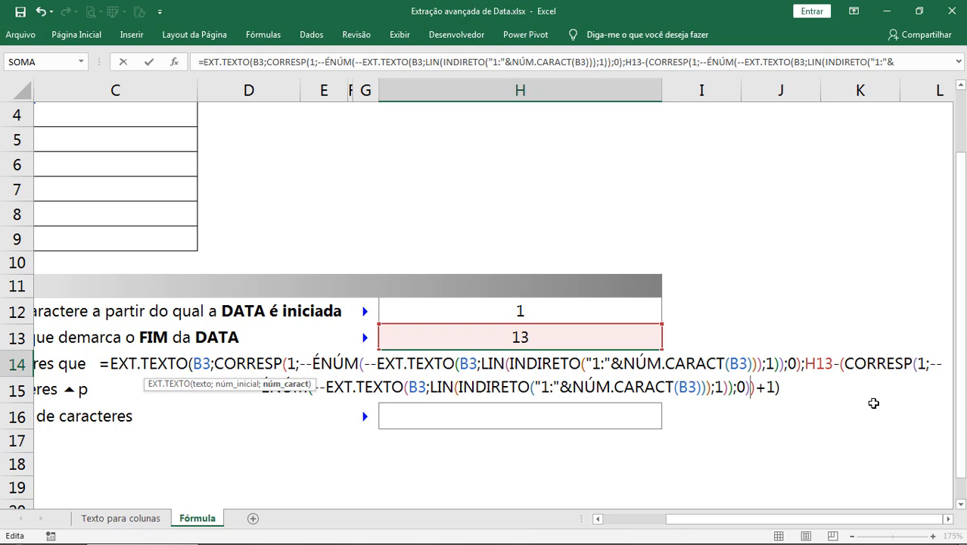
key(ctrl+shift+Return)
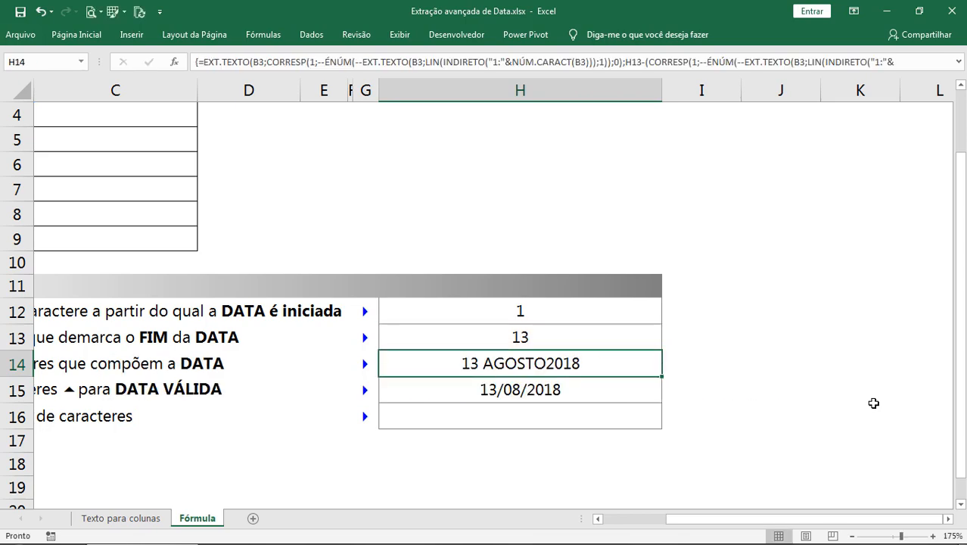
Examine the formulas in H12, H14 and H15, leaving them unedited
ctrl+scroll(873, 403, down, 1)
click(655, 344)
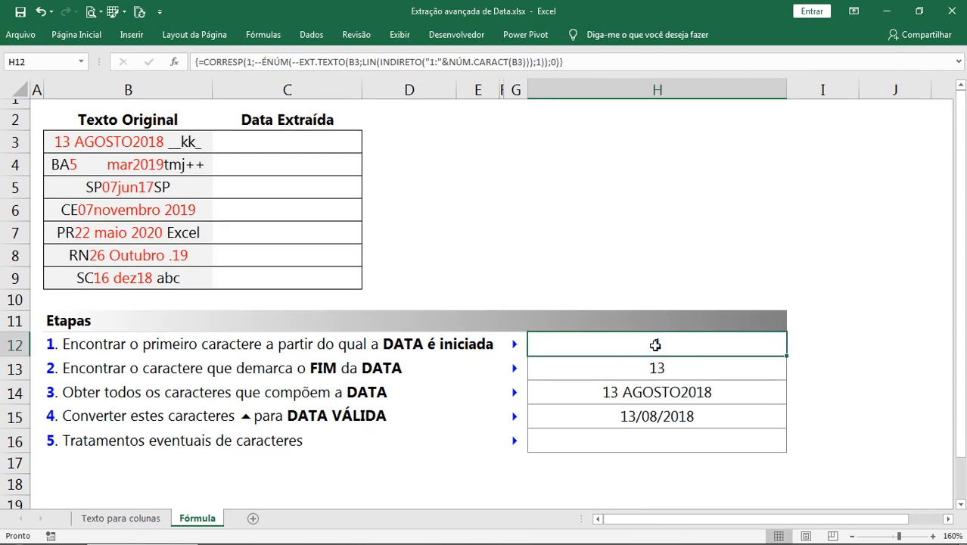
click(644, 383)
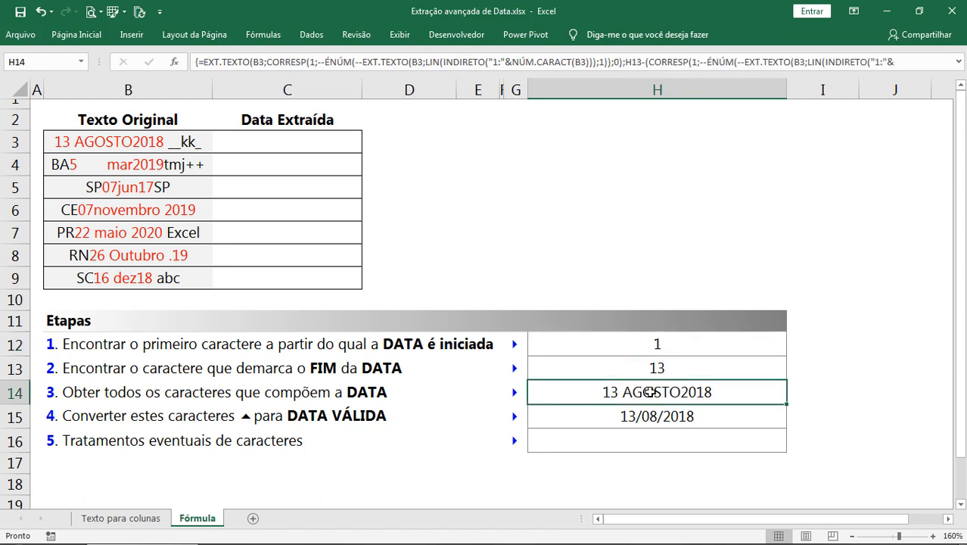
double_click(651, 392)
key(Escape)
click(663, 413)
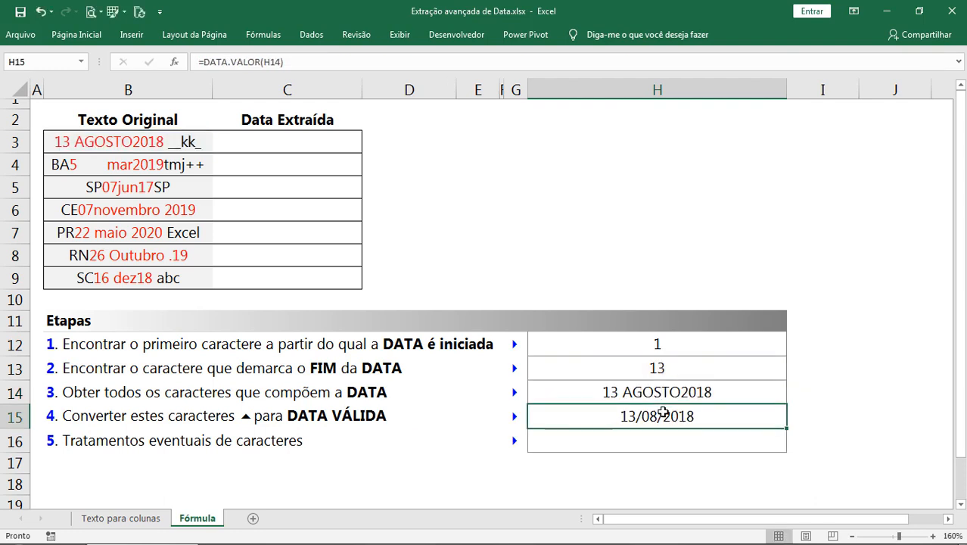
double_click(663, 417)
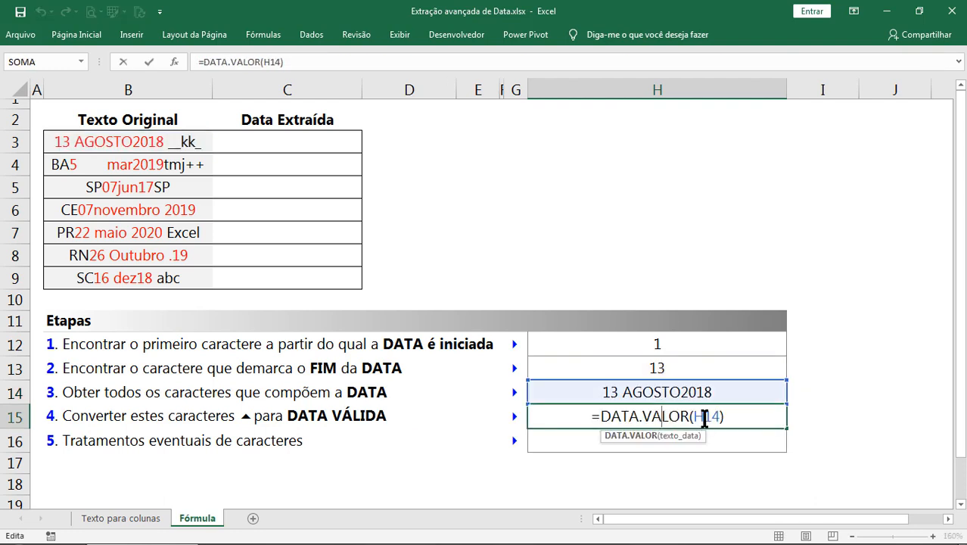
key(Escape)
Copy the full EXT.TEXTO expression from the H14 formula without its equals sign, leaving the cell unedited
double_click(679, 399)
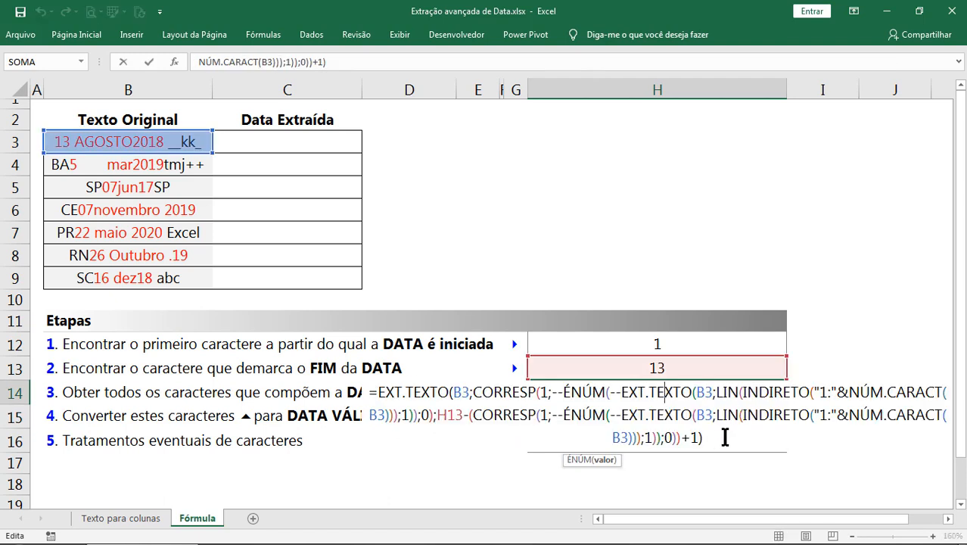
drag(701, 438, 380, 394)
key(ctrl+c)
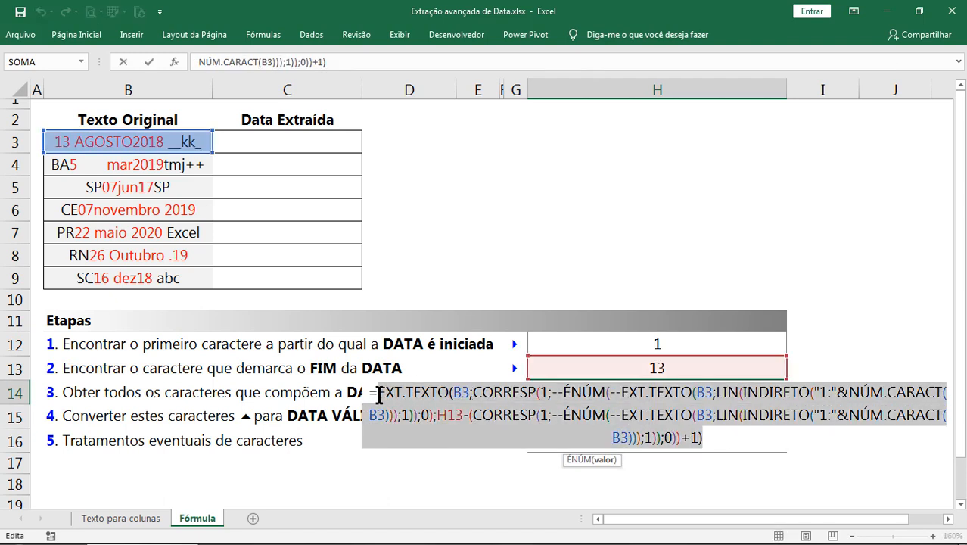
key(Escape)
Replace the H14 reference inside DATA.VALOR in H15 with the copied EXT.TEXTO expression and enter it as an array formula
double_click(680, 417)
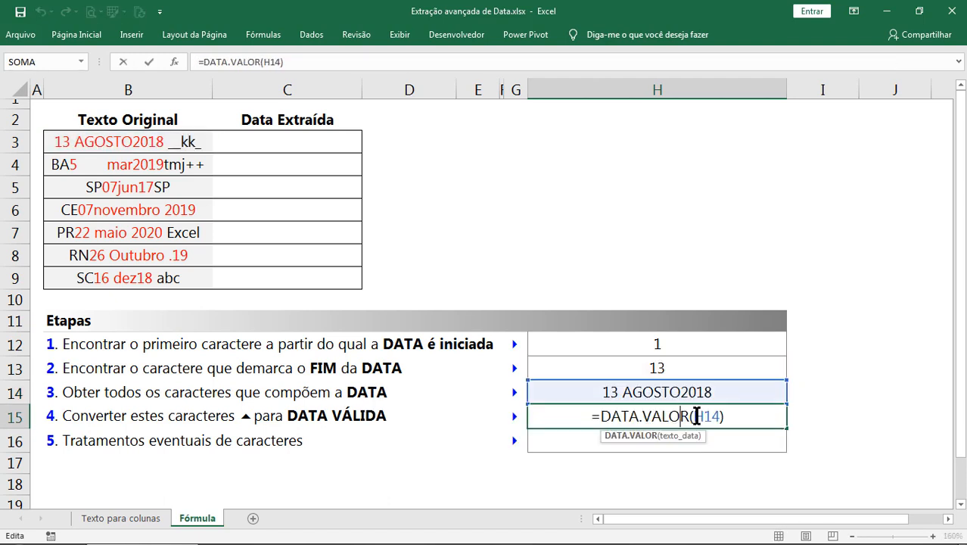
drag(695, 416, 720, 416)
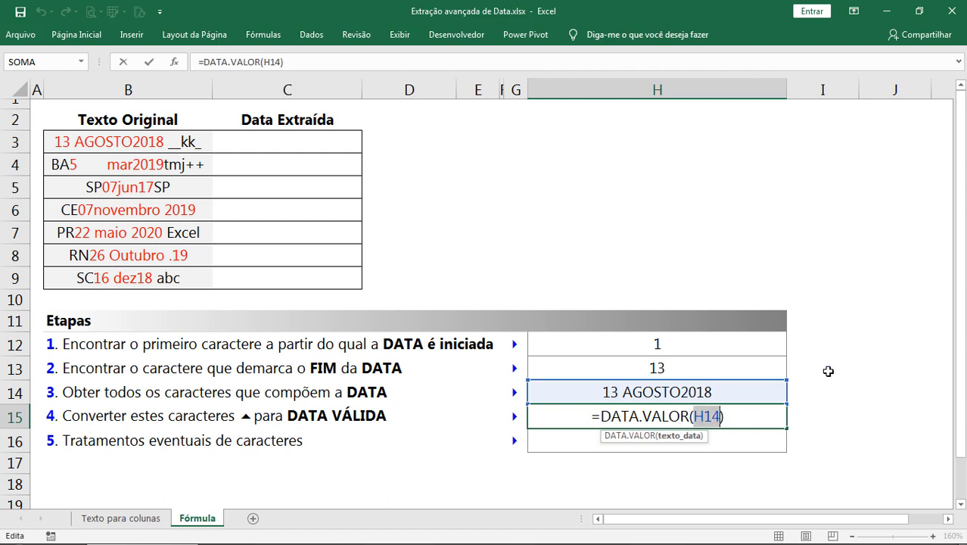
key(ctrl+v)
key(ctrl+shift+Return)
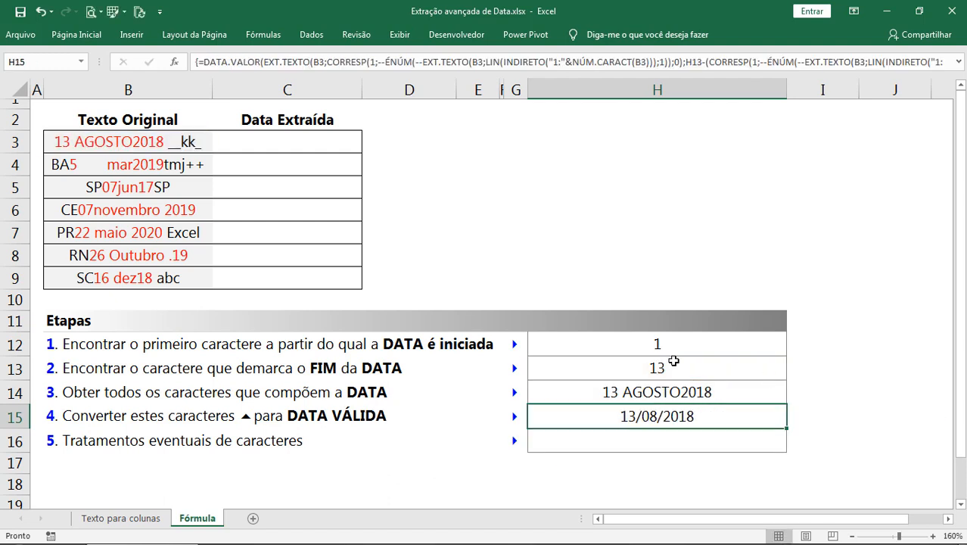
Try clearing the intermediate cells H12:H14, undo the deletion, and inspect the H15 formula for remaining references
drag(656, 350, 656, 392)
key(Delete)
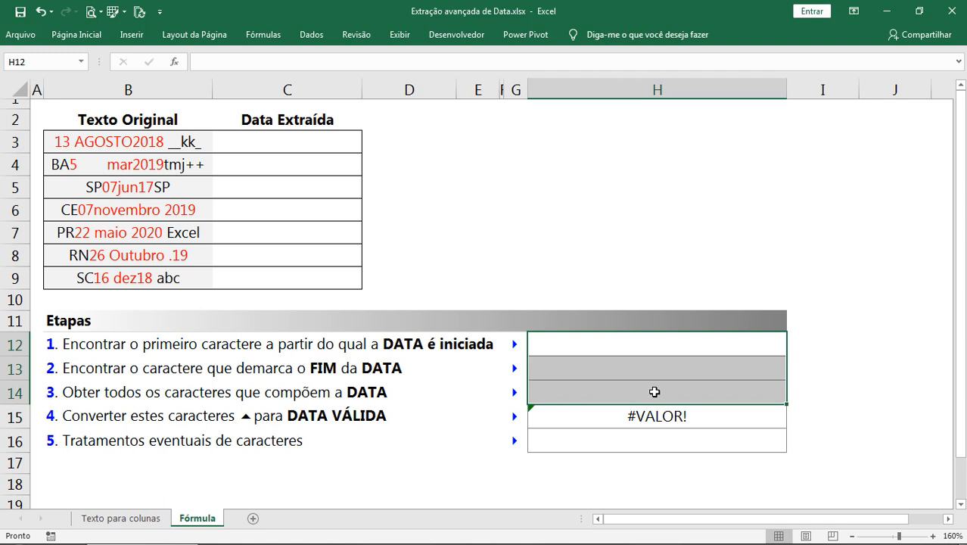
key(ctrl+z)
double_click(687, 414)
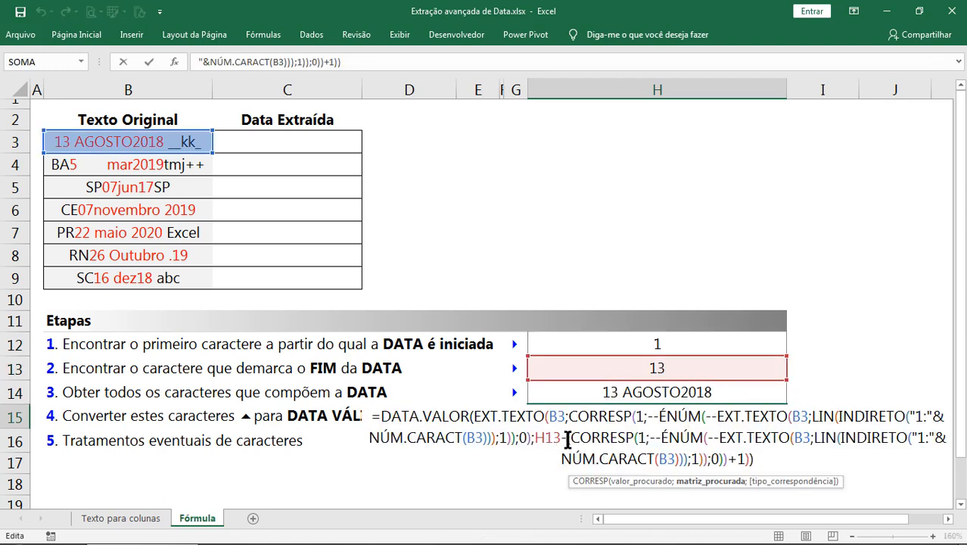
key(Escape)
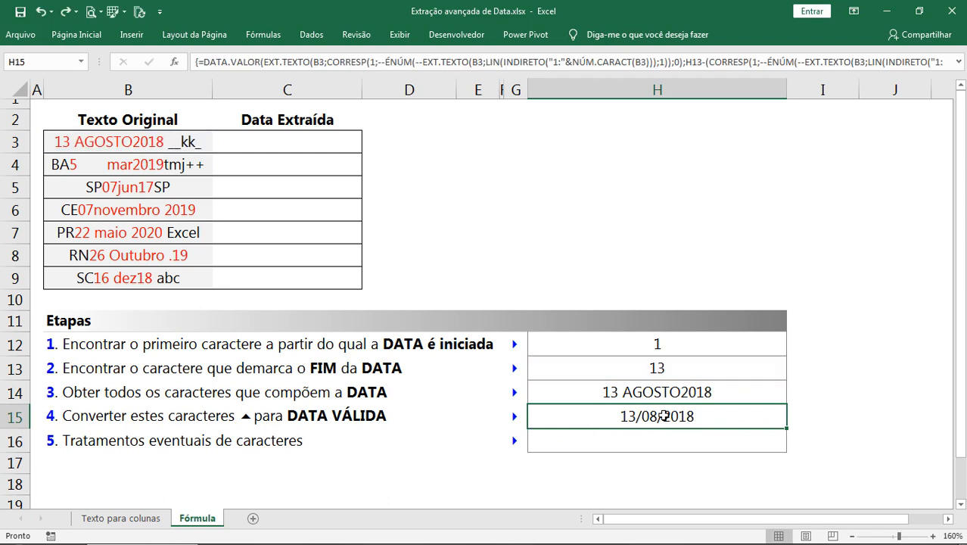
Copy the MÁXIMO expression from the H13 formula without its equals sign, leaving the cell unedited
click(656, 368)
double_click(676, 363)
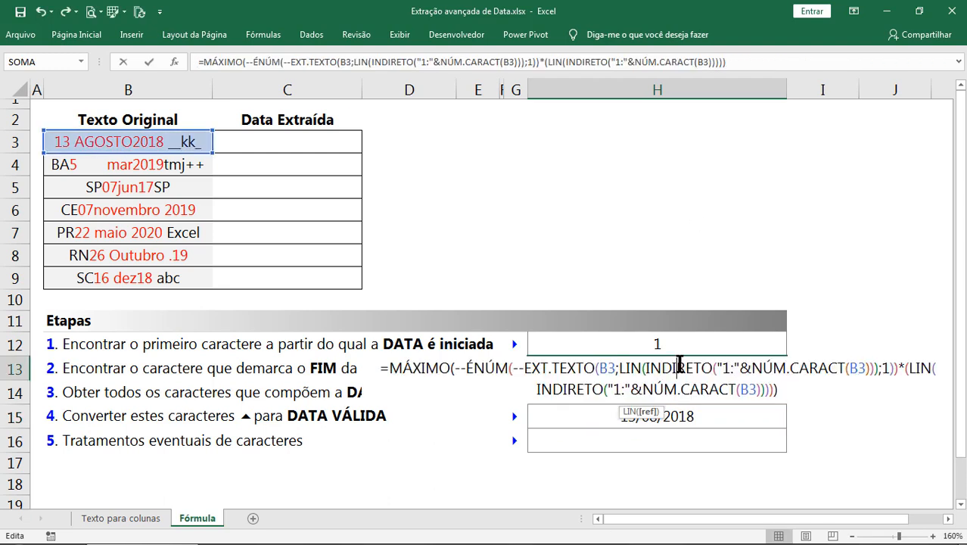
drag(787, 390, 387, 370)
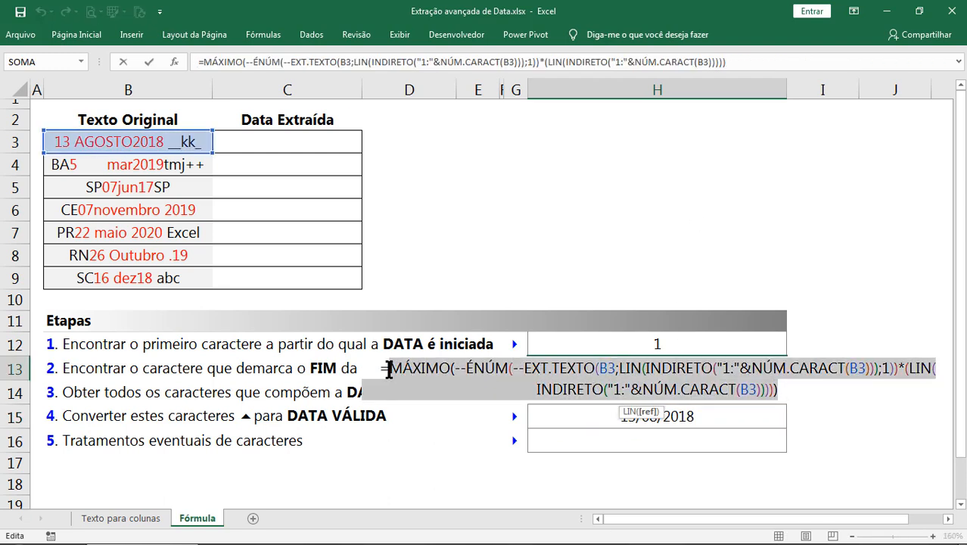
key(Escape)
Replace the H13 reference in the H15 formula with the copied MÁXIMO expression and enter it as an array formula
click(696, 422)
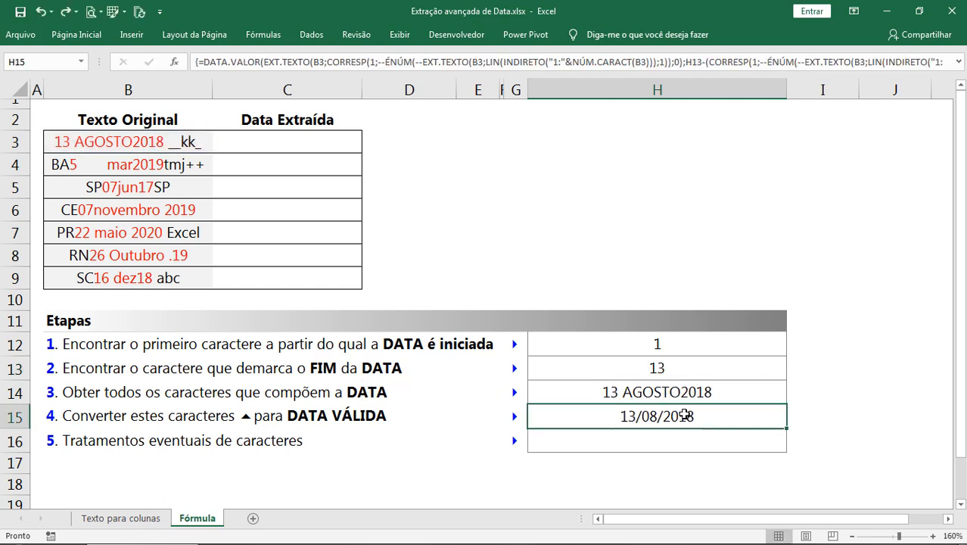
double_click(689, 418)
drag(561, 438, 535, 438)
text(MÁXIMO(--ÉNÚM(--EXT.TEXTO(B3;LIN(INDIRETO("1:"&NÚM.CARACT(B3)));1))*LIN(INDIRETO("1:"&NÚM.CARACT(B3))))))
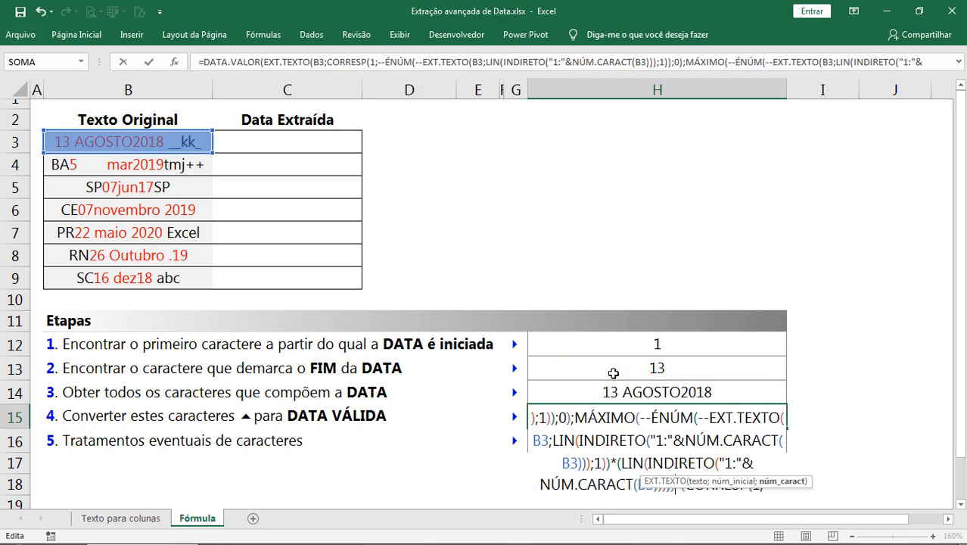
key(ctrl+shift+Return)
Clear the intermediate formulas in H12:H14 and review the nested formula in H15
click(627, 345)
shift+click(612, 392)
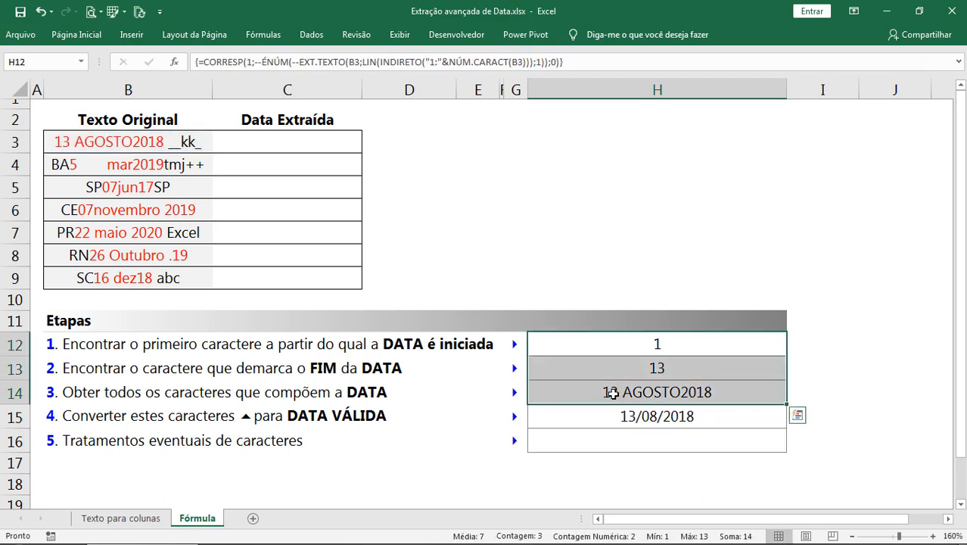
key(Delete)
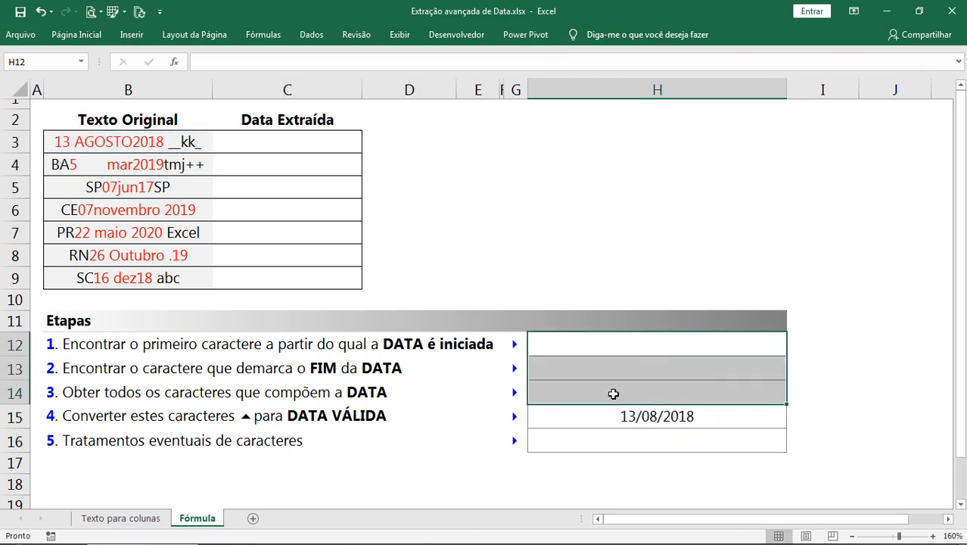
click(657, 419)
key(F2)
key(Escape)
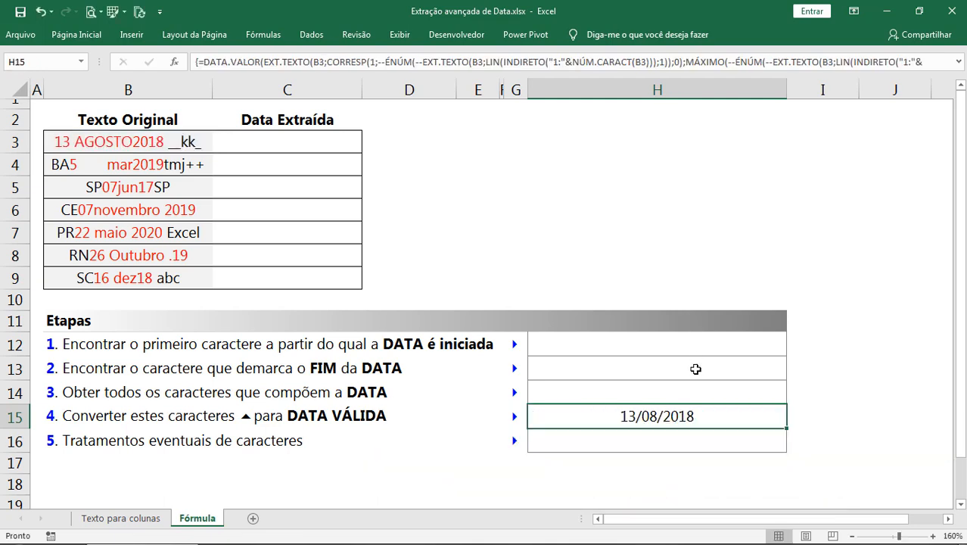
Copy the complete nested DATA.VALOR formula text from H15, leaving the cell unedited
double_click(709, 421)
drag(874, 482, 333, 409)
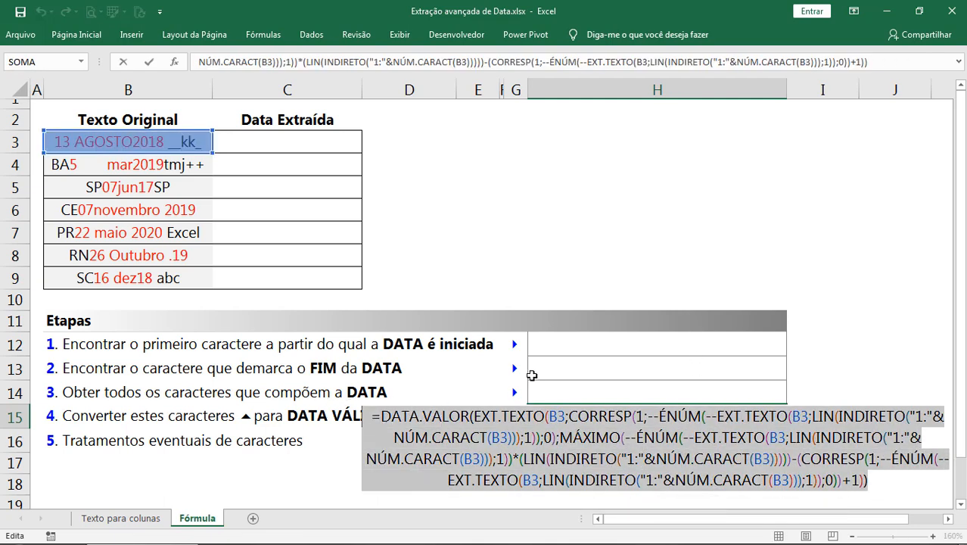
key(ctrl+c)
key(Escape)
Enter the copied formula in C3 as an array formula and fill it down through C9
click(288, 144)
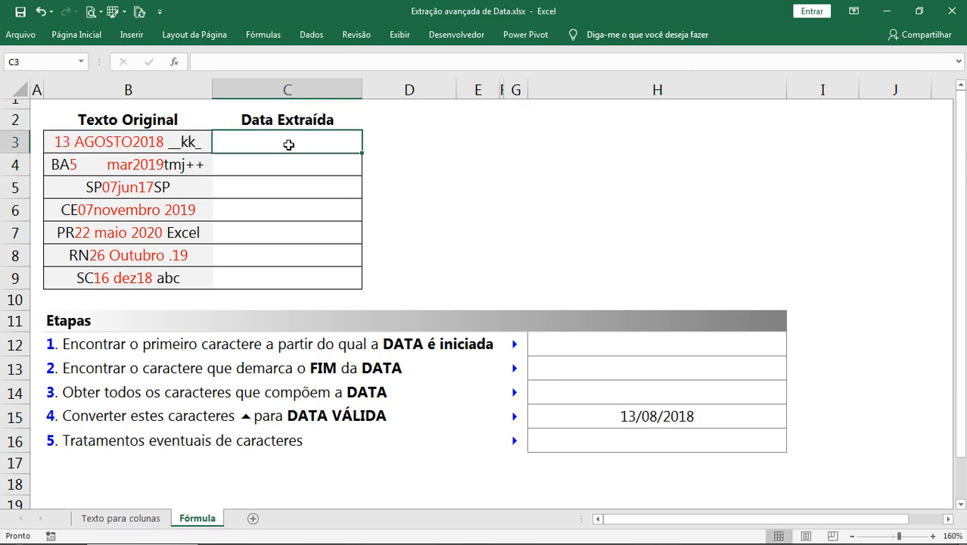
key(ctrl+v)
key(ctrl+shift+Return)
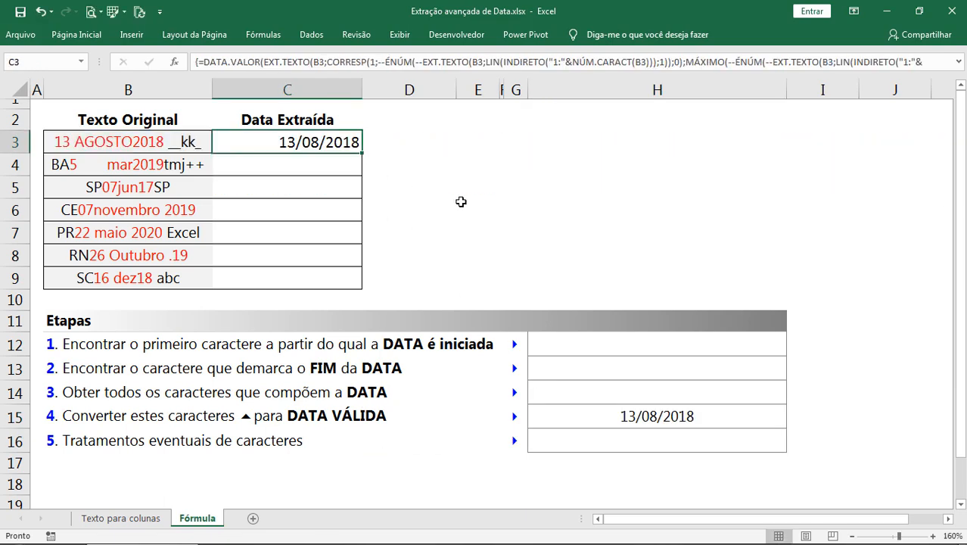
drag(316, 142, 314, 275)
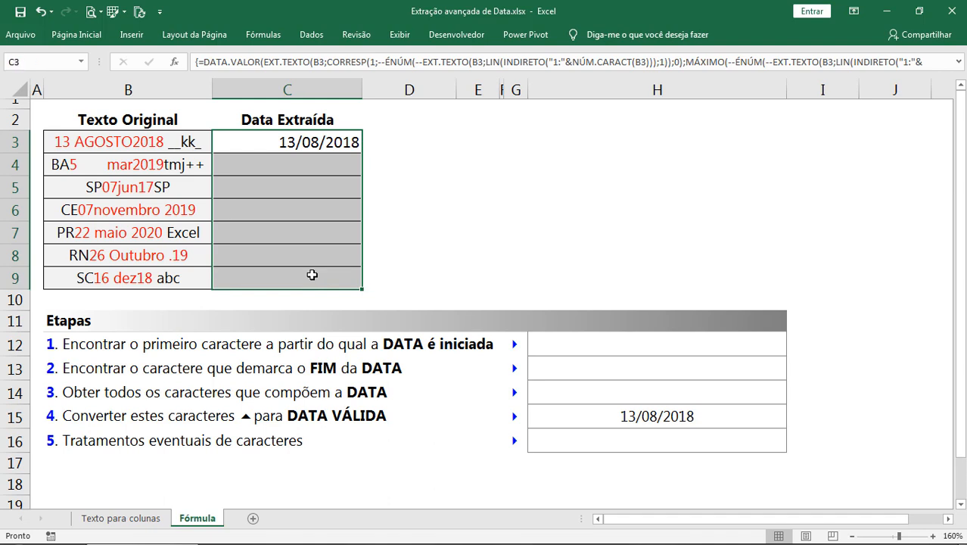
key(ctrl+d)
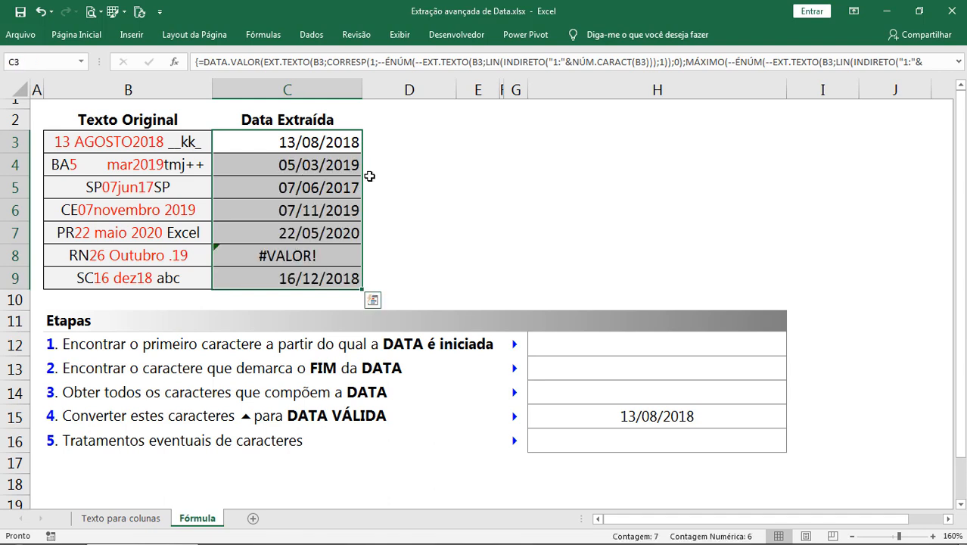
Check the error in C8, try removing the period before 19 in the B8 text, and undo that edit
click(88, 440)
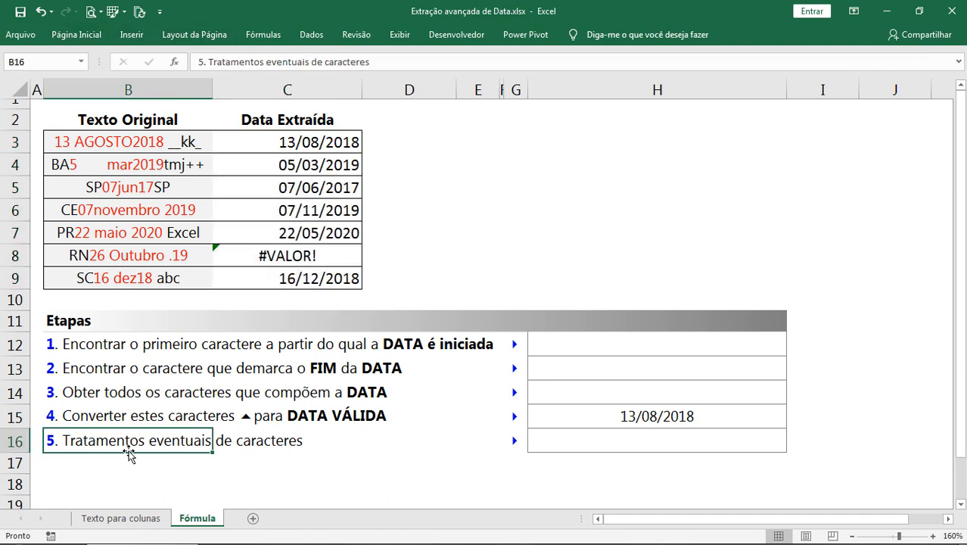
click(333, 256)
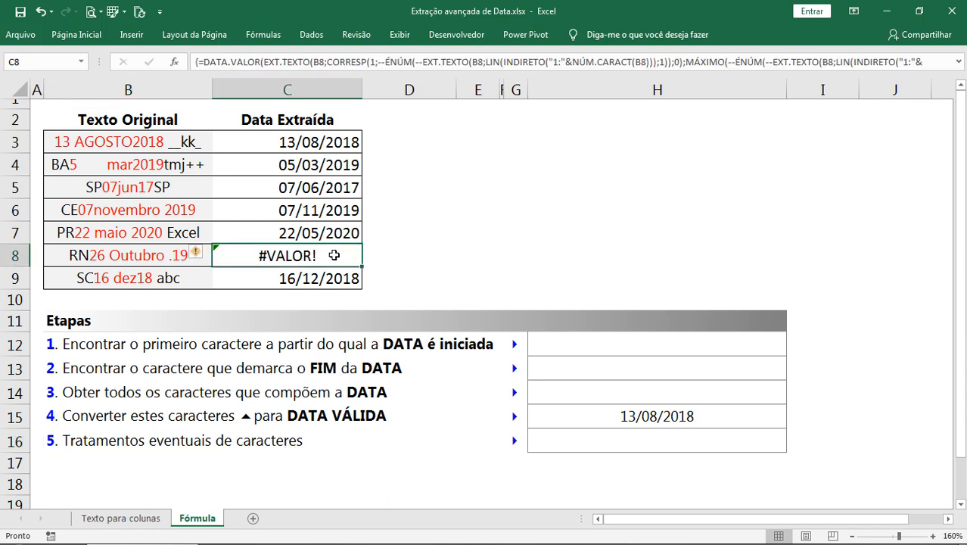
double_click(174, 256)
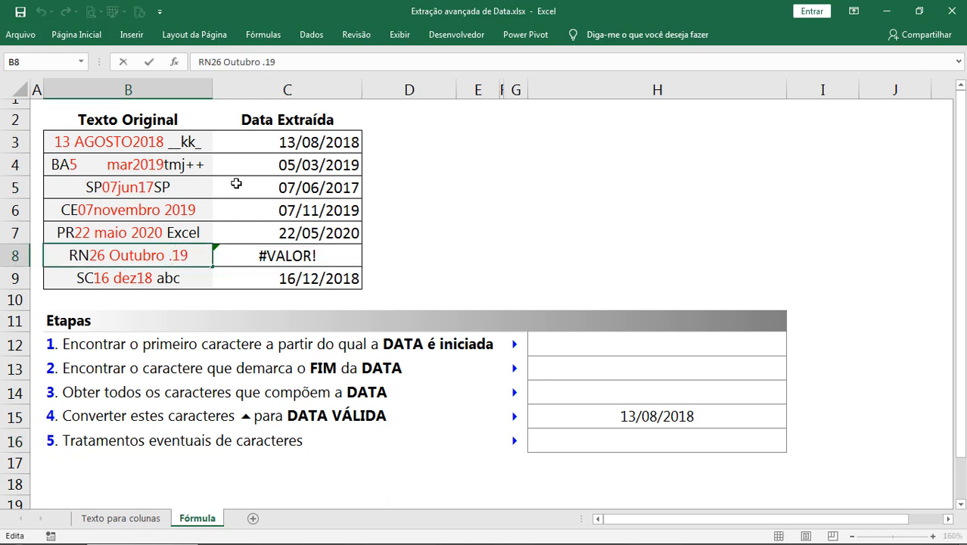
key(BackSpace)
key(Return)
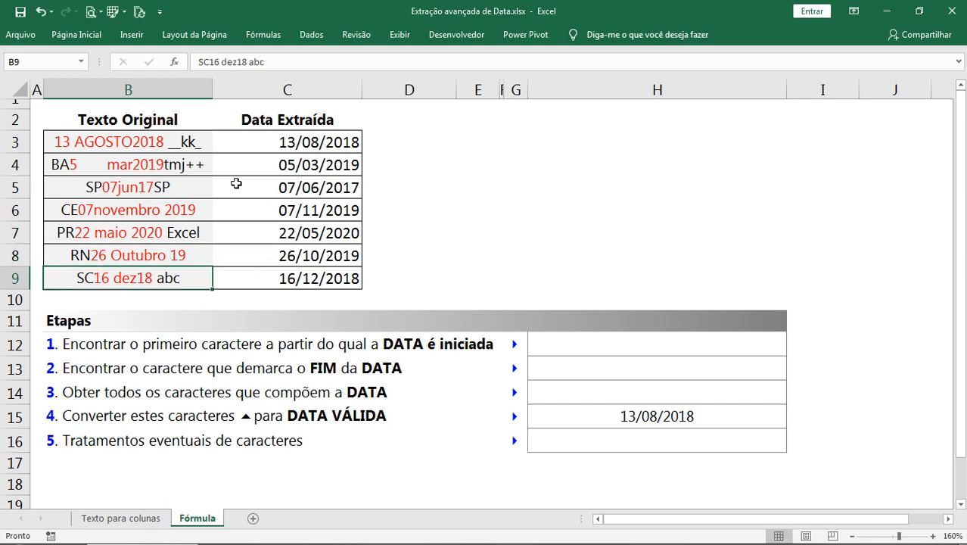
key(ctrl+z)
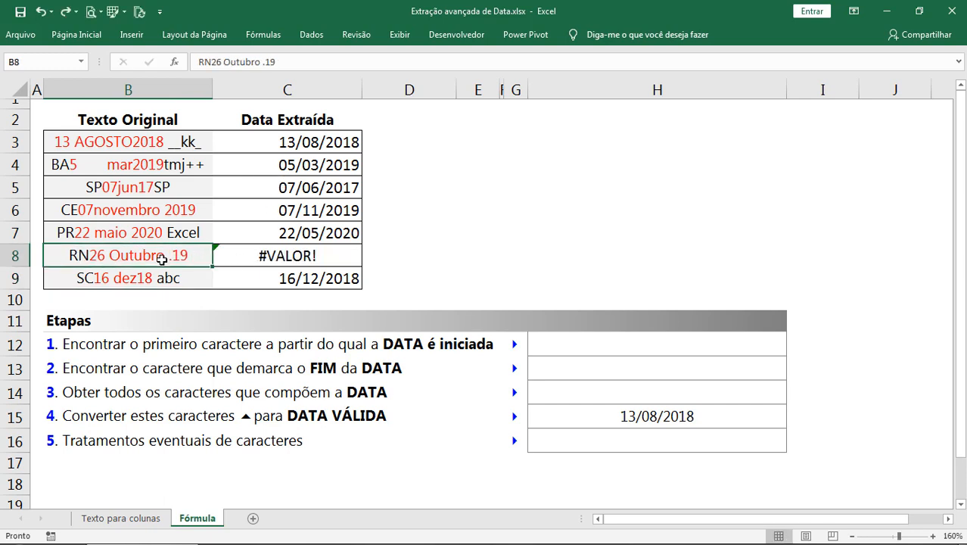
Cut the complete EXT.TEXTO expression out of the C3 formula, leaving =DATA.VALOR() open for editing
click(276, 146)
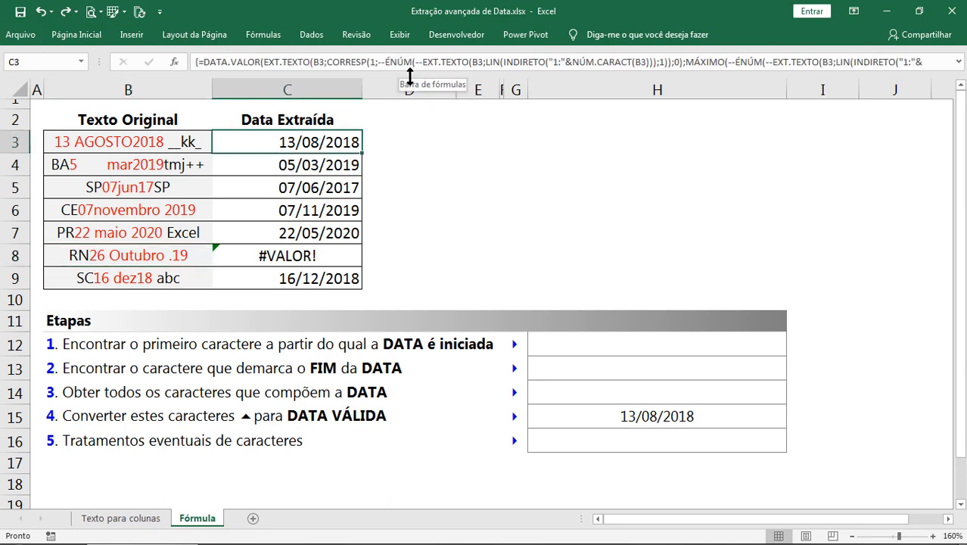
drag(409, 72, 397, 166)
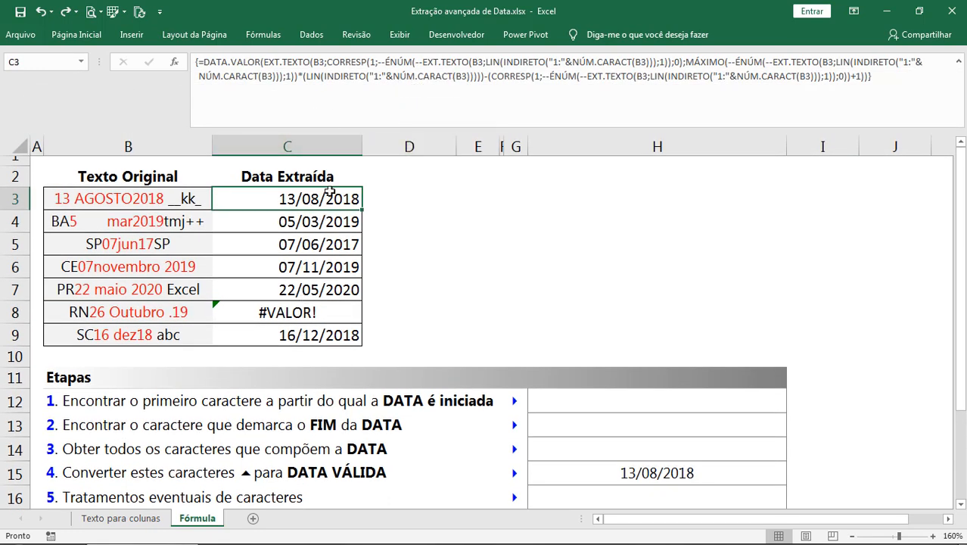
click(251, 64)
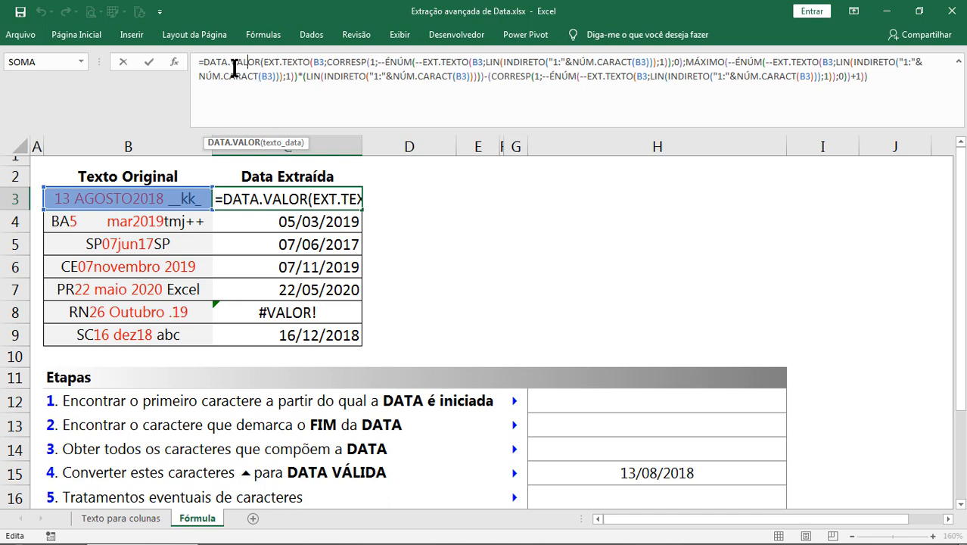
click(281, 142)
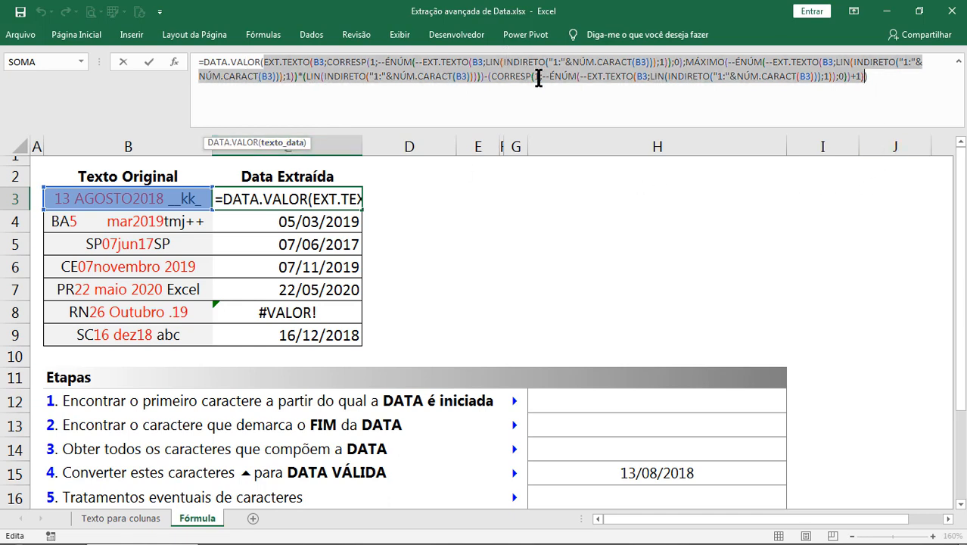
key(BackSpace)
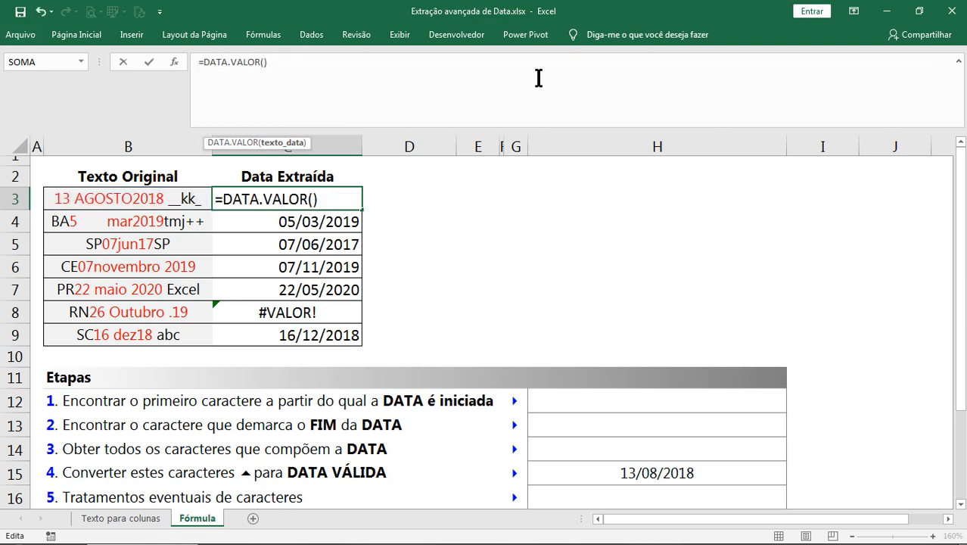
Nest a three-argument SUBSTITUIR inside DATA.VALOR in C3 and paste the EXT.TEXTO expression as its texto argument
text(sub)
key(Tab)
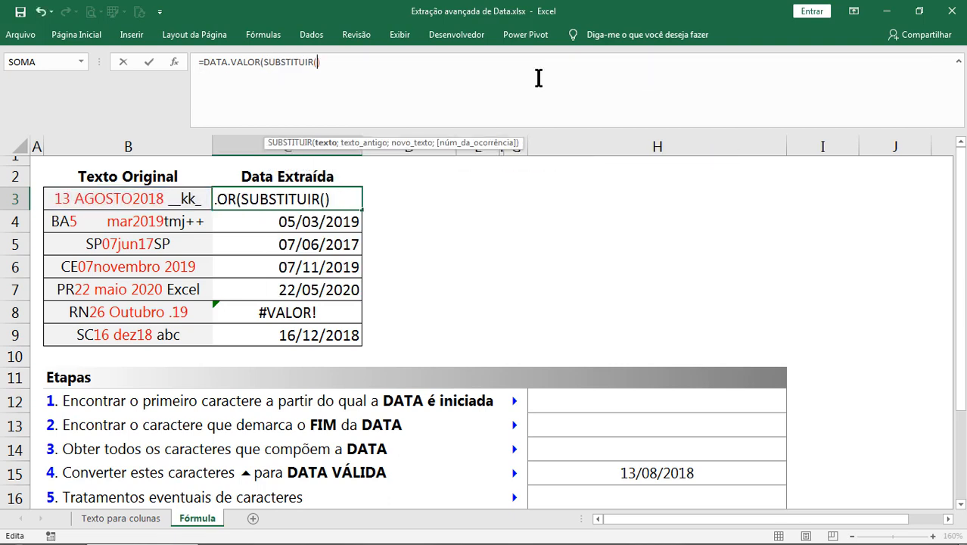
text())
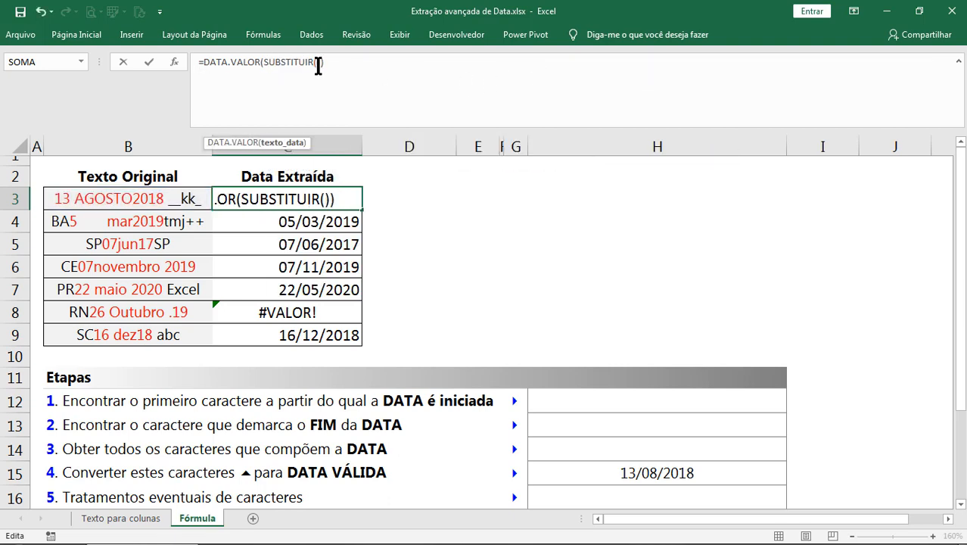
click(318, 62)
text(;)
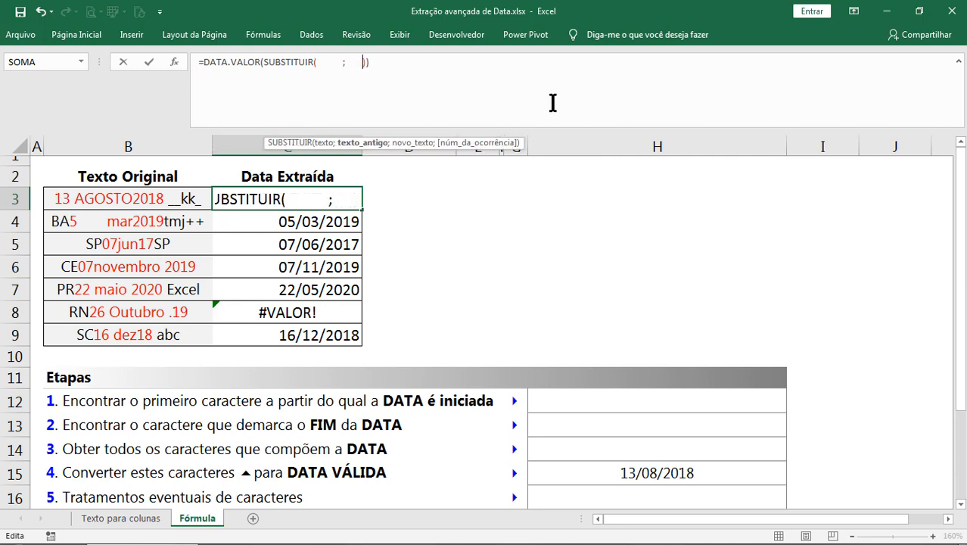
text(           ;)
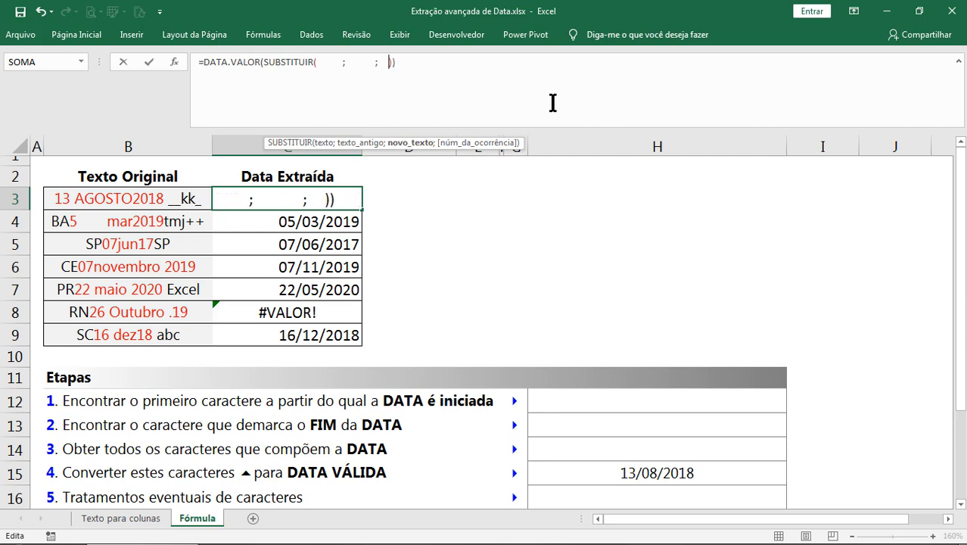
click(331, 65)
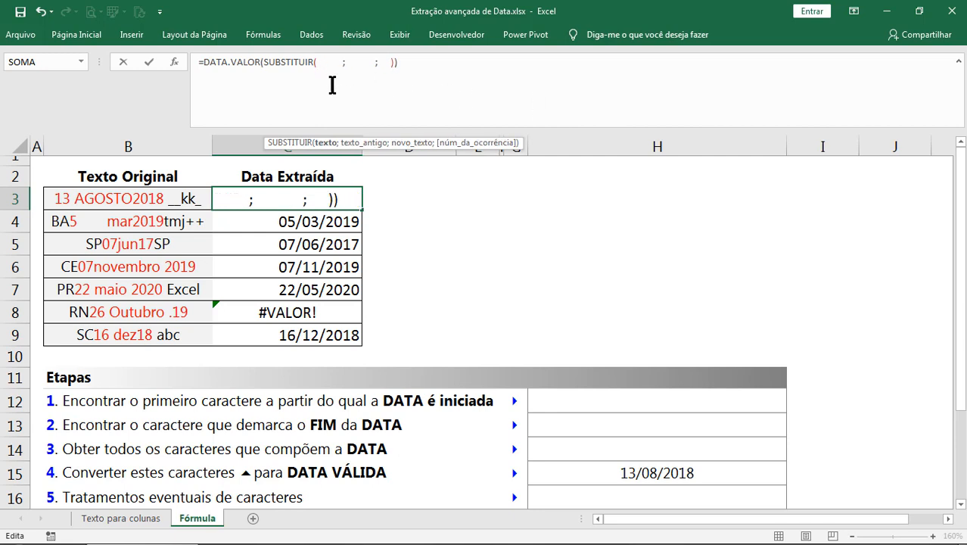
text(EXT.TEXTO(B3;CORRESP(1;--ÉNÚM(--EXT.TEXTO(B3;LIN(INDIRETO("1:"&NÚM.CARACT(B3)));1));0);MÁXIMO(--ÉNÚM(--EXT.TEXTO(B3;LIN(INDIRETO("1:"&NÚM.CARACT(B3)));1))*(LIN(INDIRETO("1:"&NÚM.CARACT(B3))))-(CORRESP(1;--ÉNÚM(--EXT.TEXTO(B3;LIN(INDIRETO("1:"&NÚM.CARACT(B3)));1));0))+1))
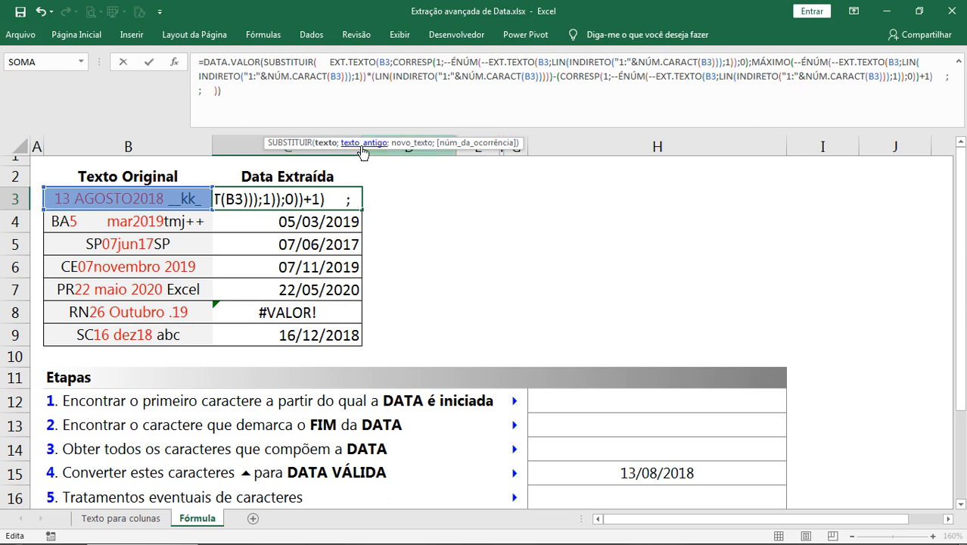
Make SUBSTITUIR in C3 replace "." with "", and fill the array formula down through C9
click(200, 90)
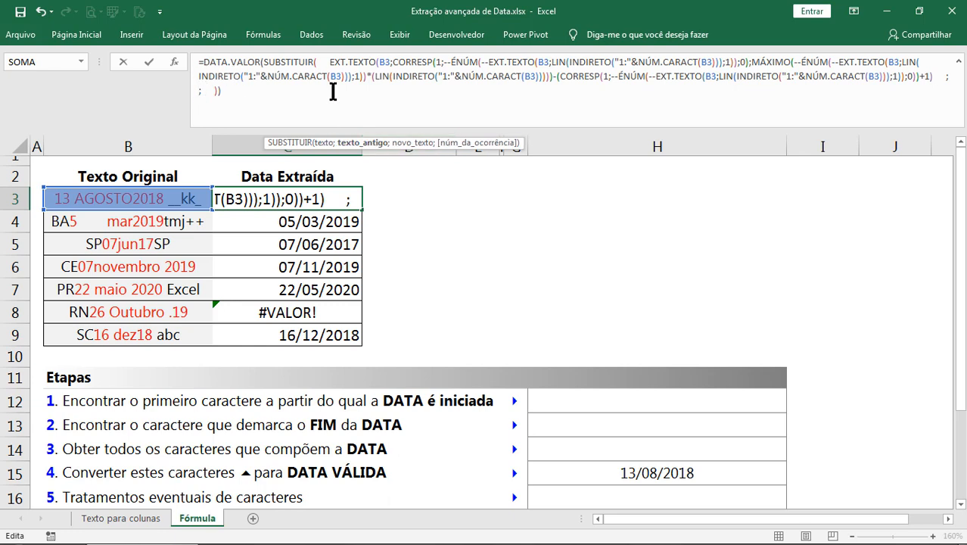
text(".)
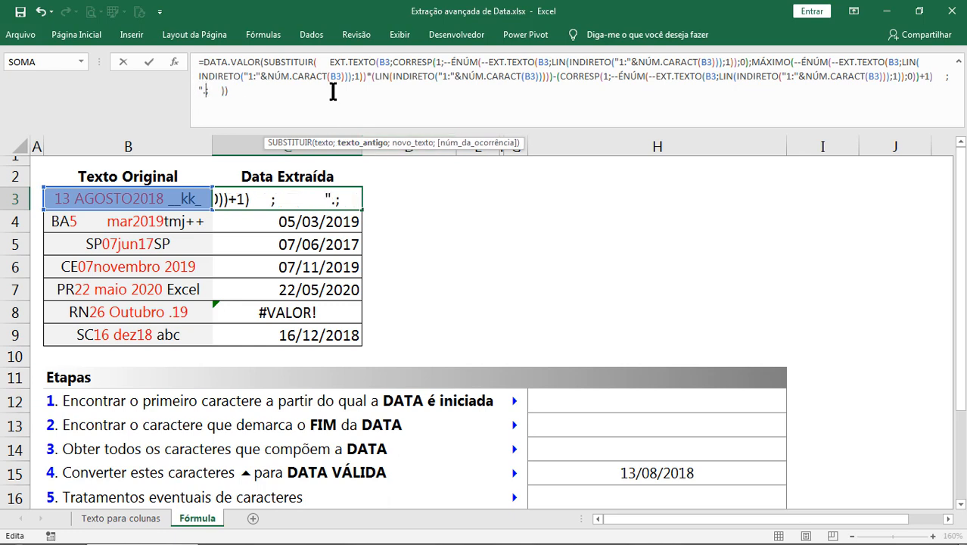
text("  ;)
click(232, 90)
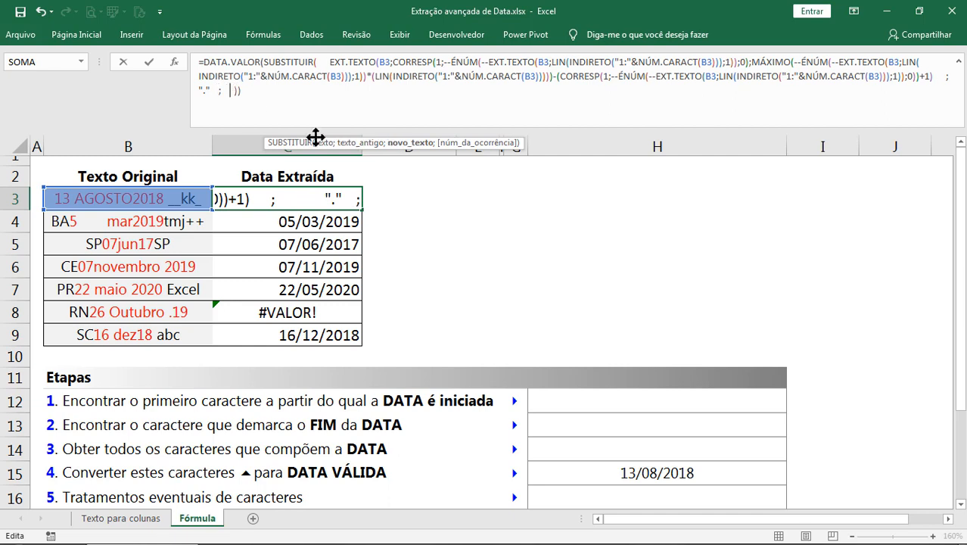
text("")
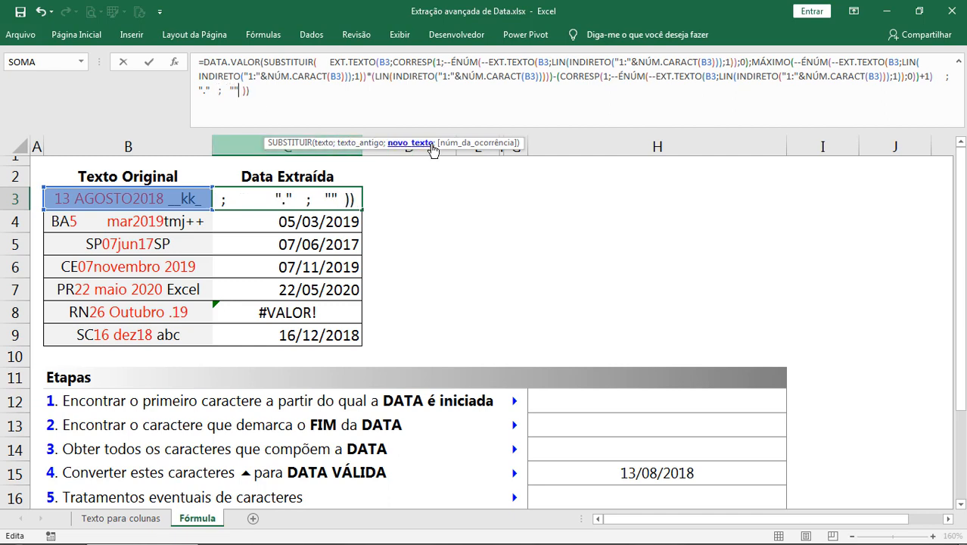
key(ctrl+shift+Return)
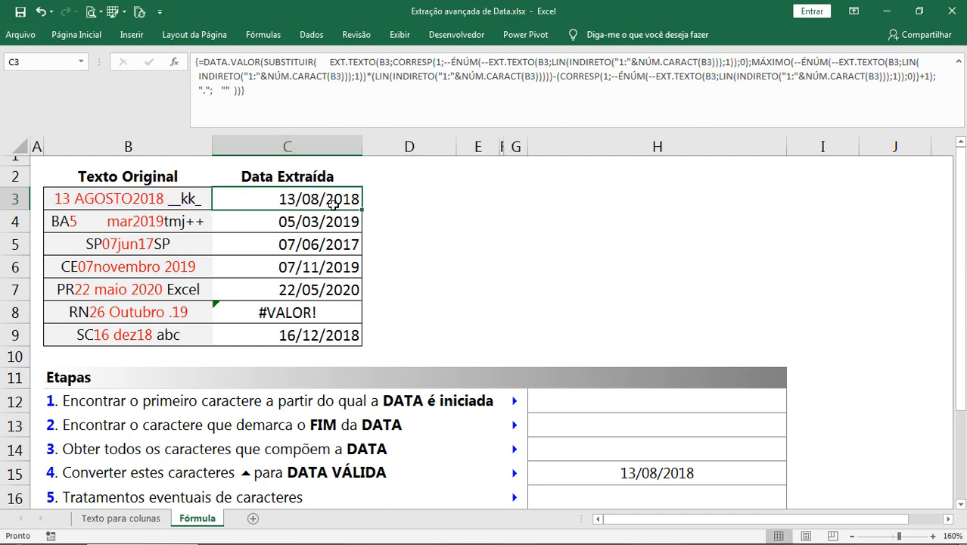
drag(361, 210, 334, 333)
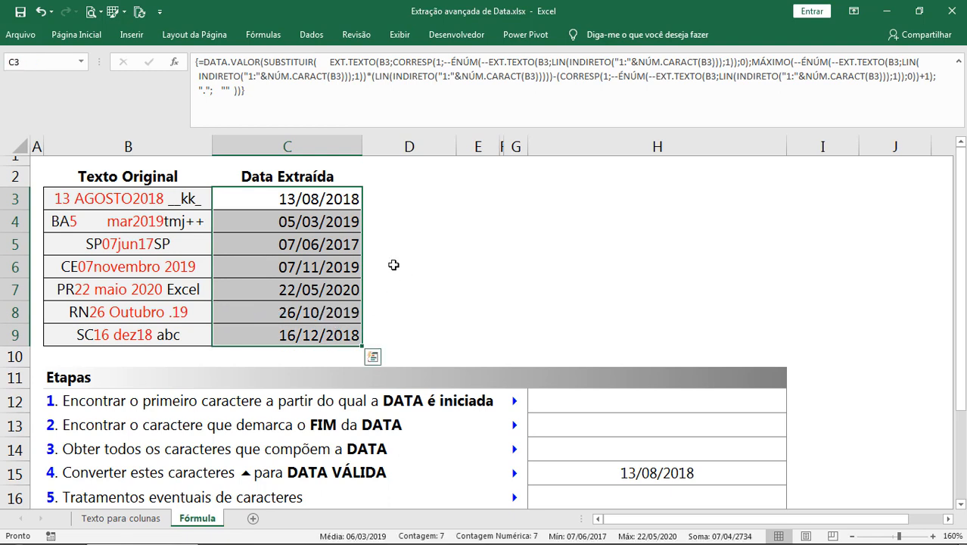
Center the extracted dates in C3:C9 horizontally and reduce the formula bar to three lines
click(84, 35)
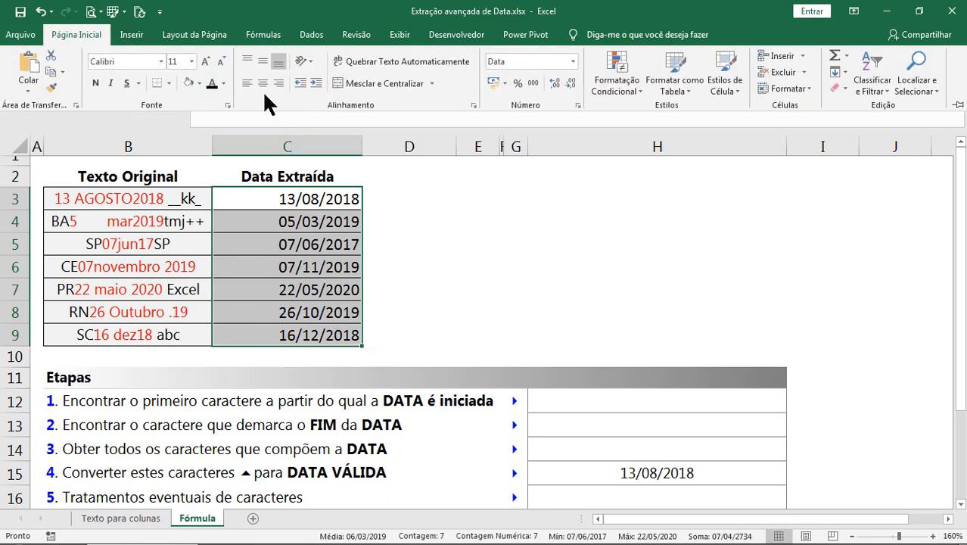
click(439, 231)
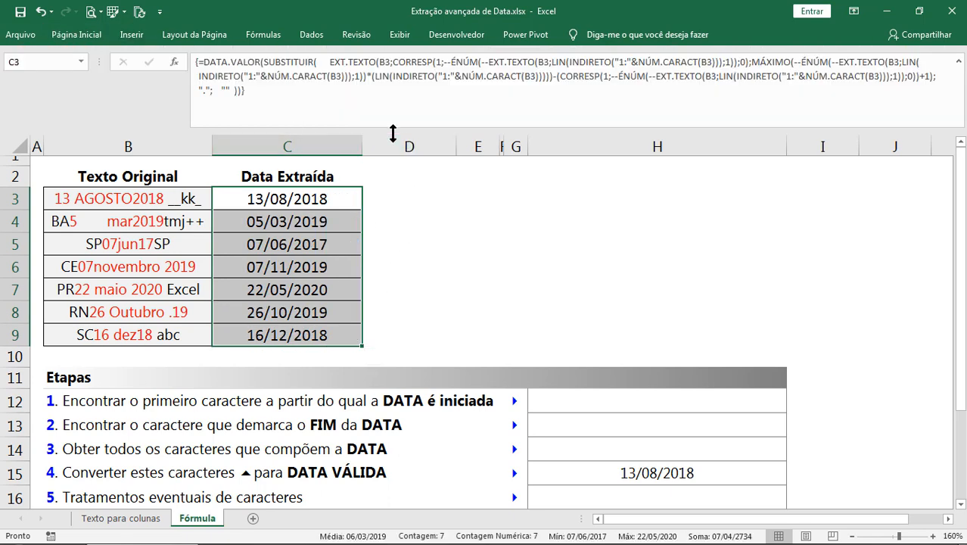
drag(392, 133, 391, 104)
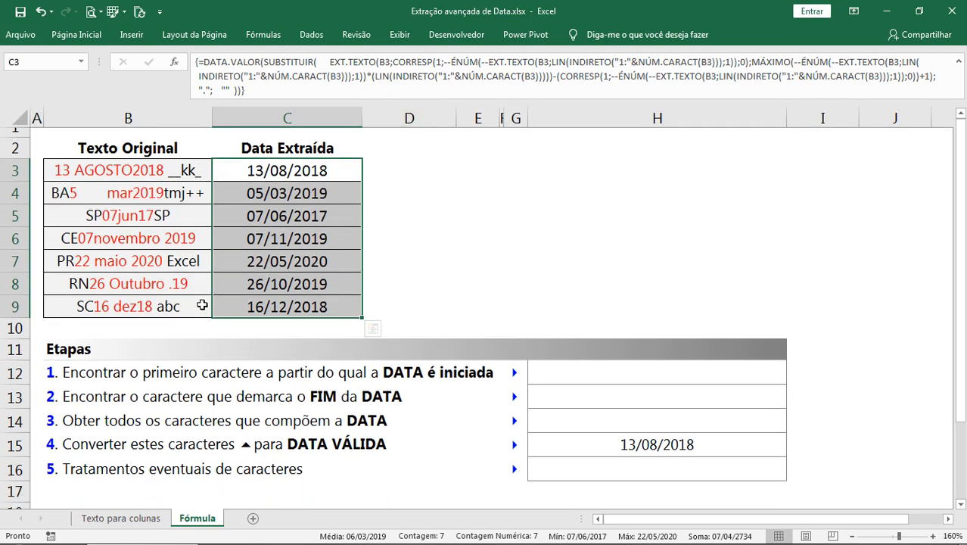
Change the B6 text to "xCE 07novembro 2019 __%" and widen column B to fit it
click(64, 238)
double_click(64, 238)
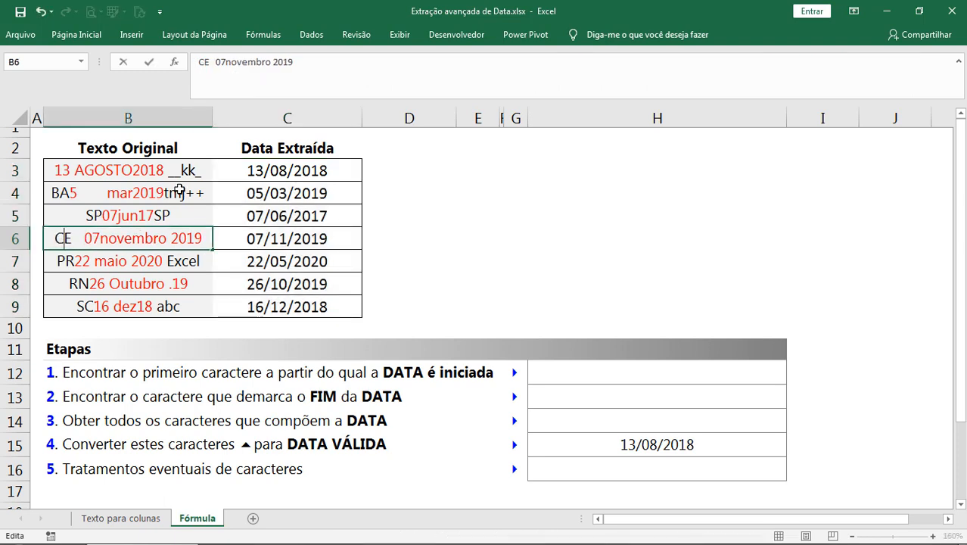
text(x)
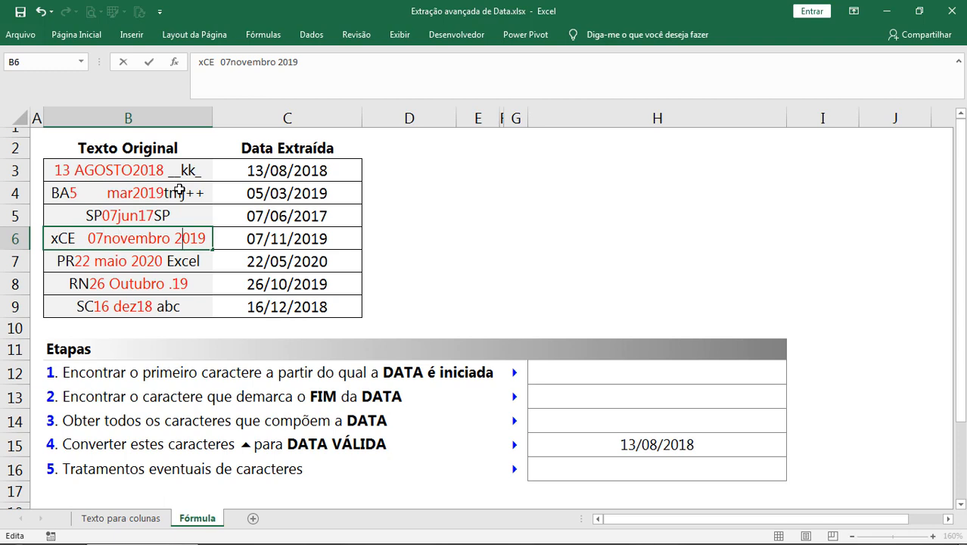
text( __)
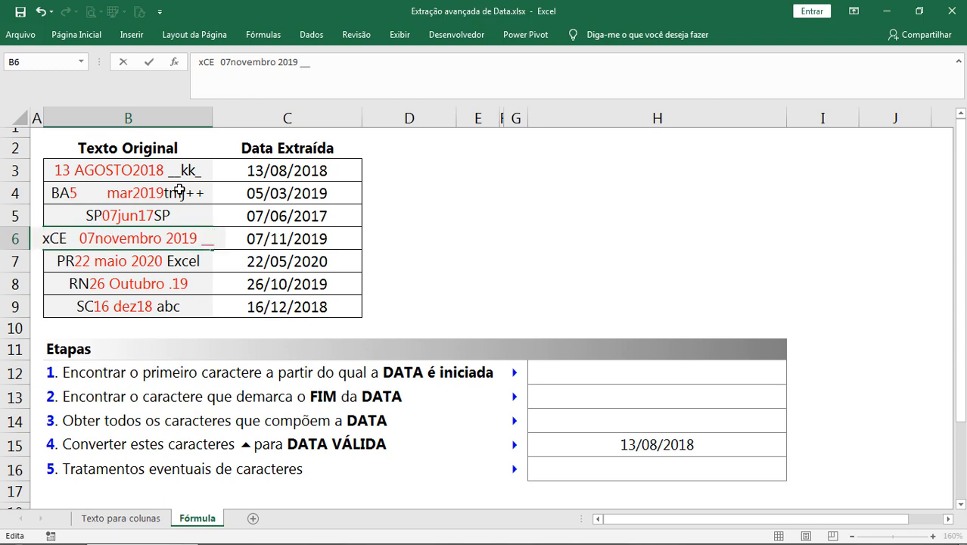
text(%)
key(Return)
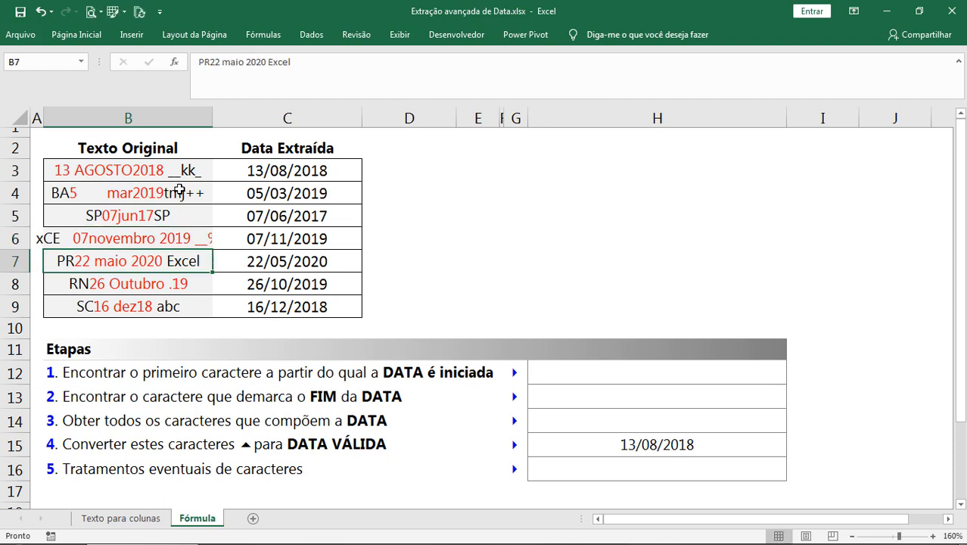
drag(213, 118, 239, 115)
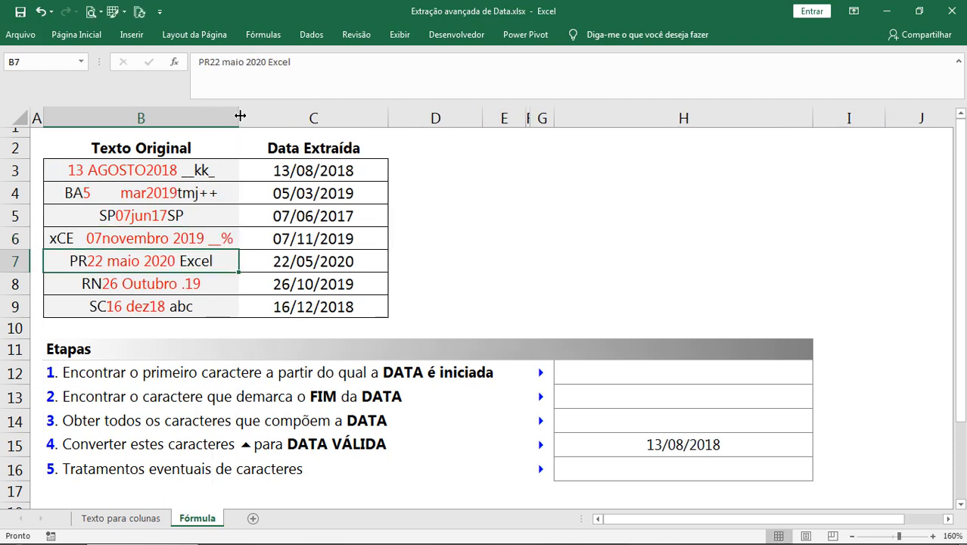
Review the complete array formula in C6 without altering it, and select the extracted dates in C3:C9
click(324, 241)
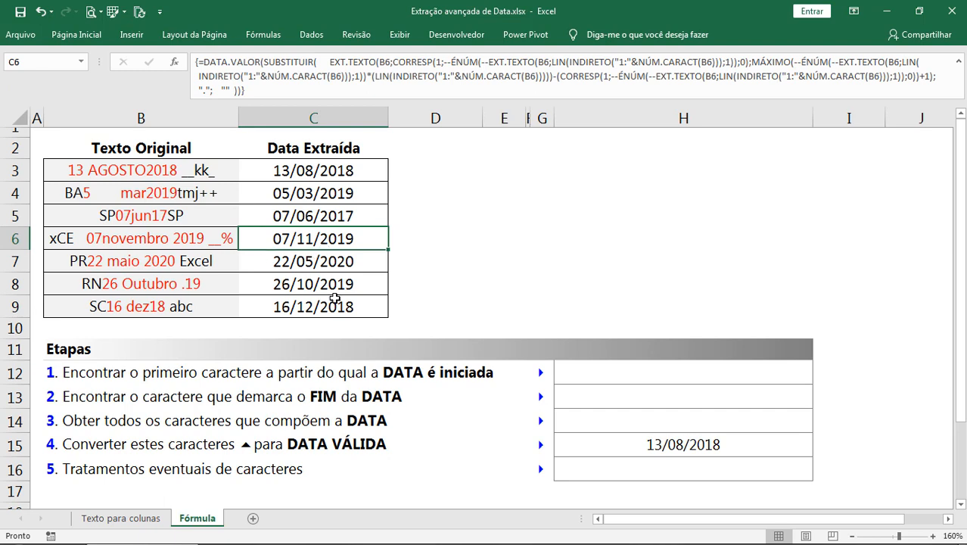
click(450, 91)
drag(246, 91, 182, 65)
key(ctrl+shift+Return)
drag(342, 171, 316, 305)
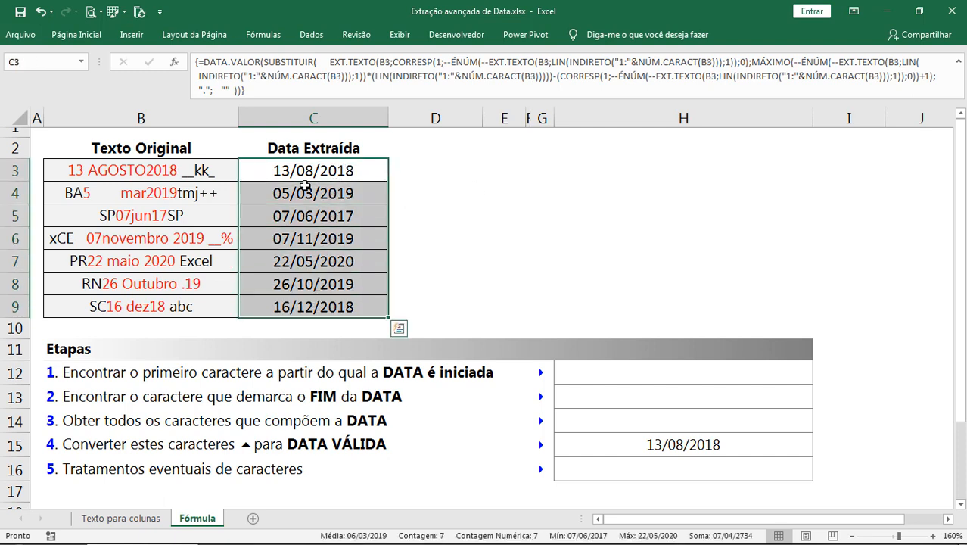